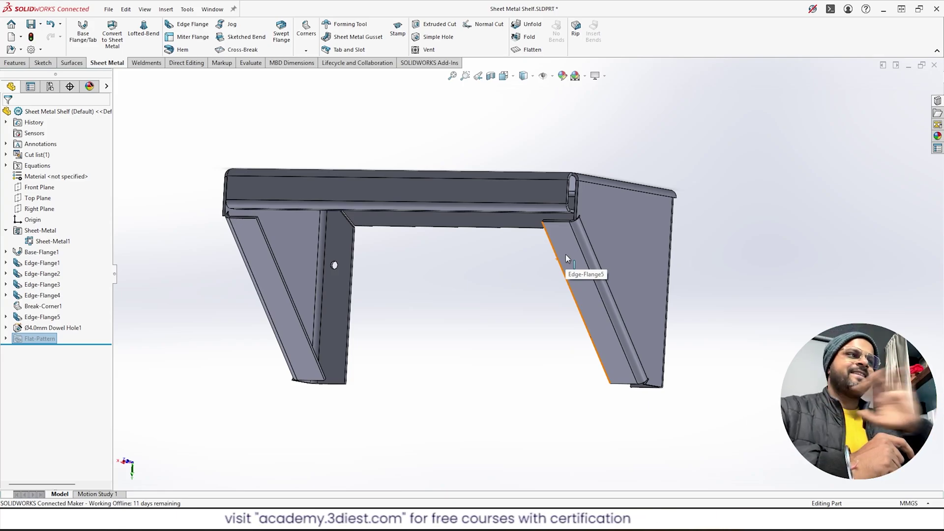
middle_click_drag(512, 274, 346, 252)
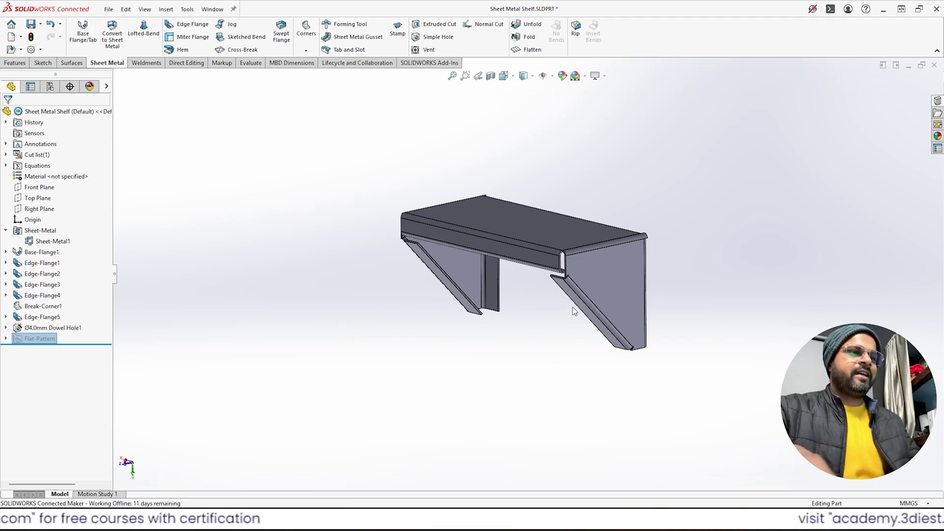
middle_click_drag(572, 307, 437, 307)
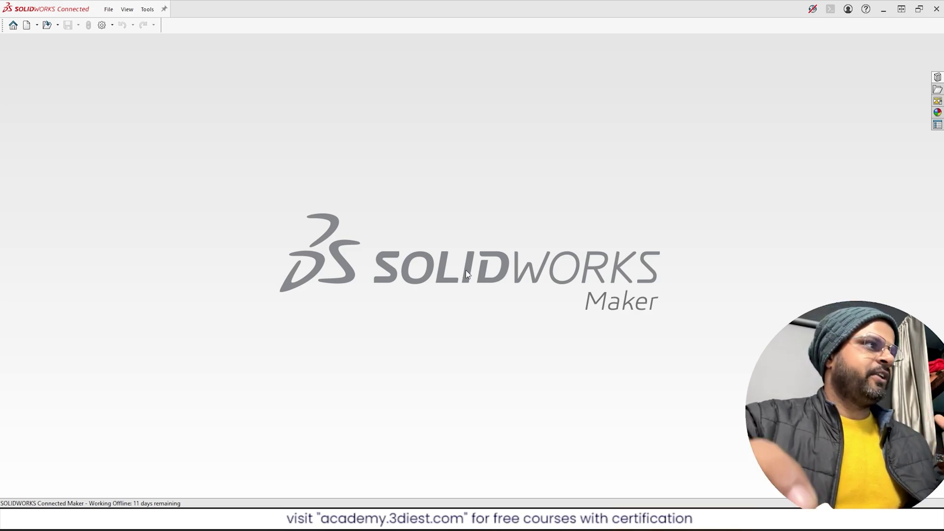
Create a new part and save it on the Desktop as Sheet Metal Shelf
left_click(37, 27)
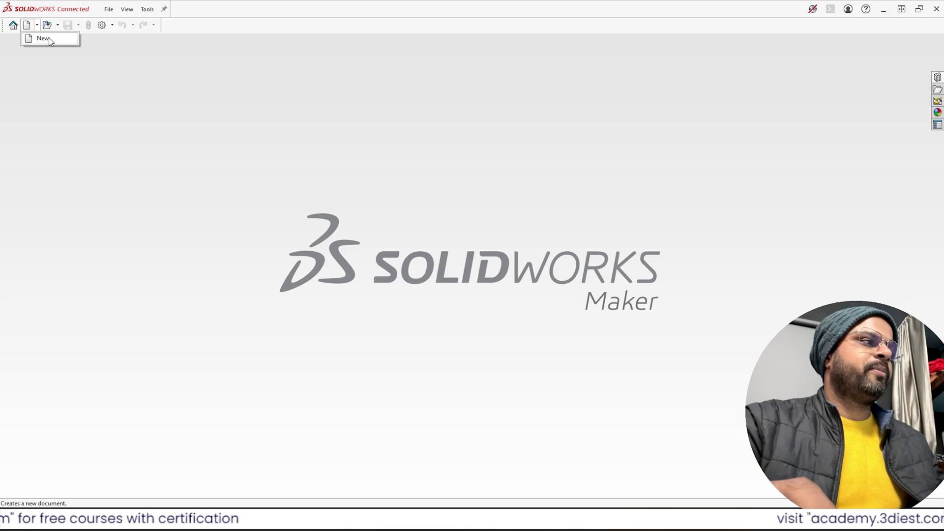
left_click(49, 39)
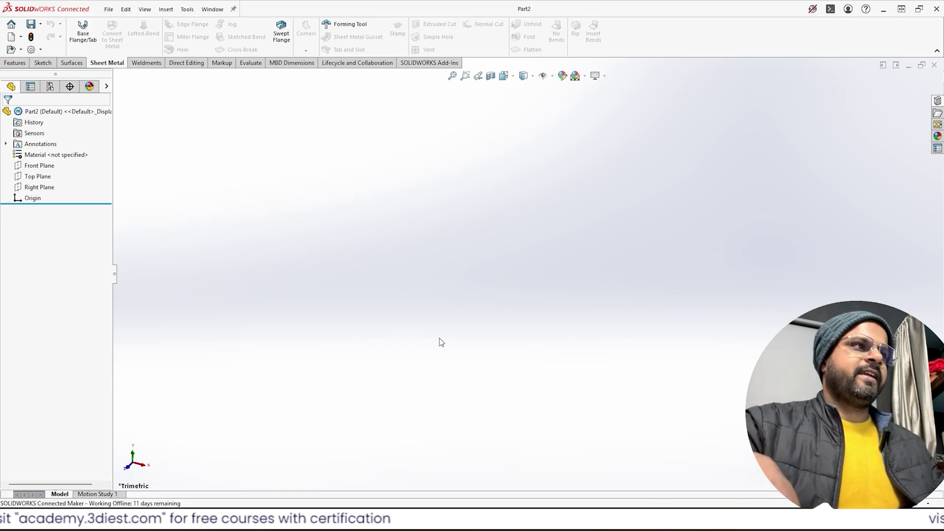
left_click(110, 9)
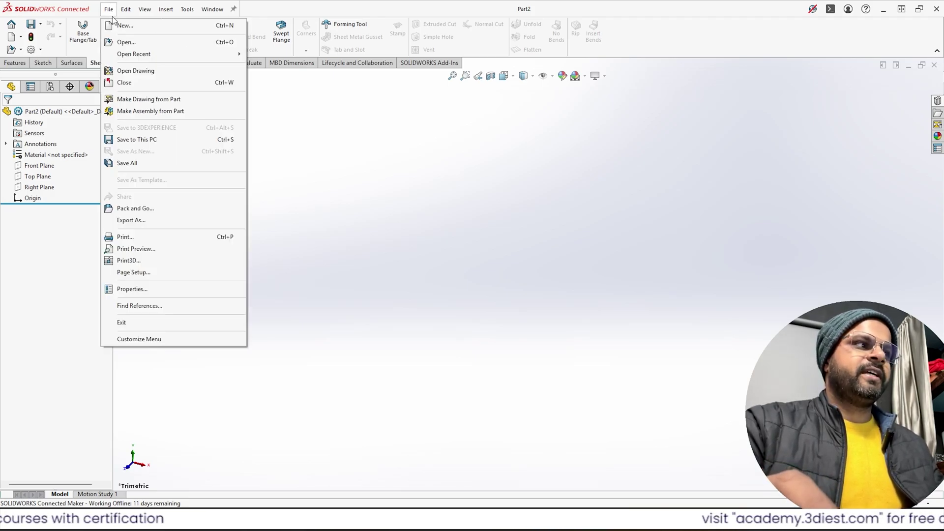
left_click(147, 141)
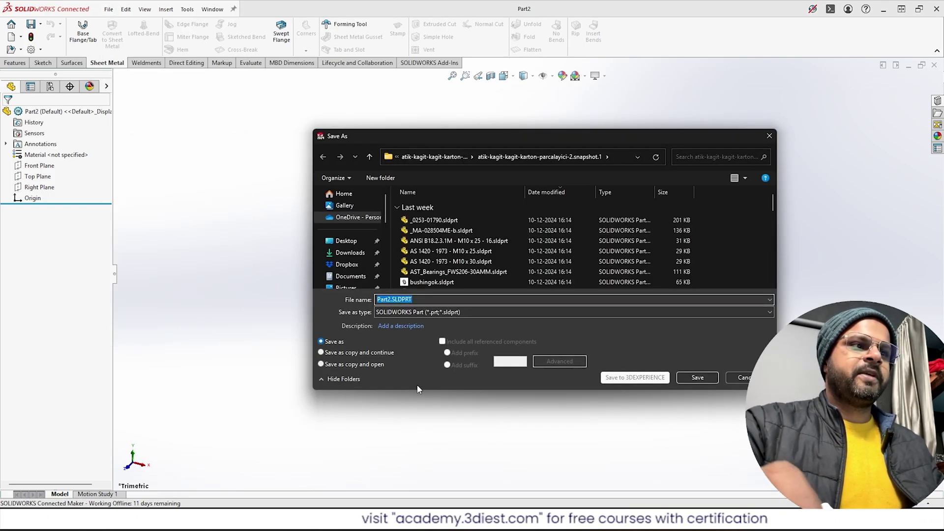
double_click(383, 300)
type("Sheet Metal Shelf")
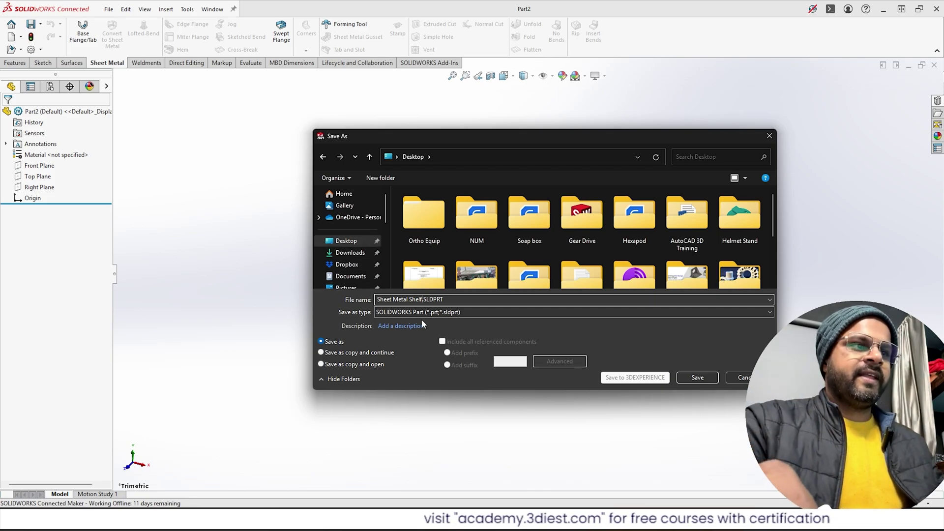
left_click(699, 379)
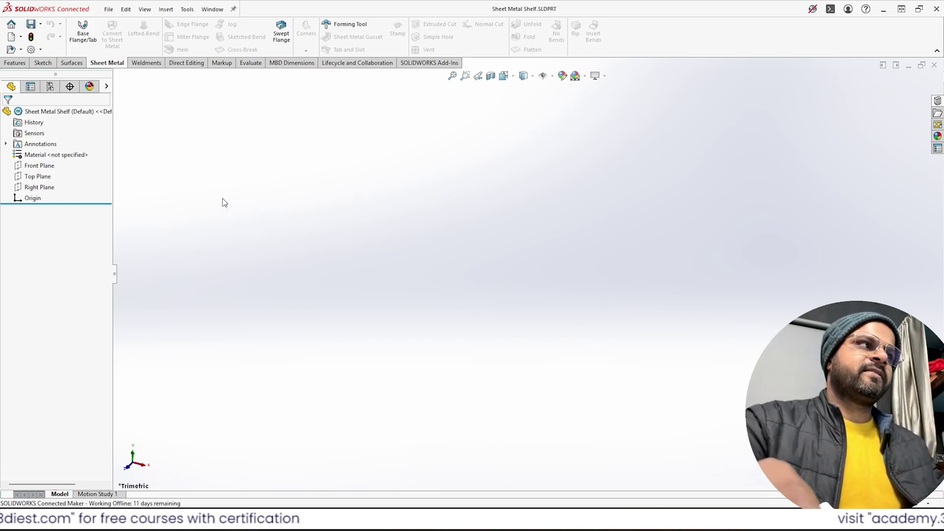
Start a Base Flange on the Top Plane and sketch a center rectangle about 154 by 92 mm from the origin
left_click(19, 63)
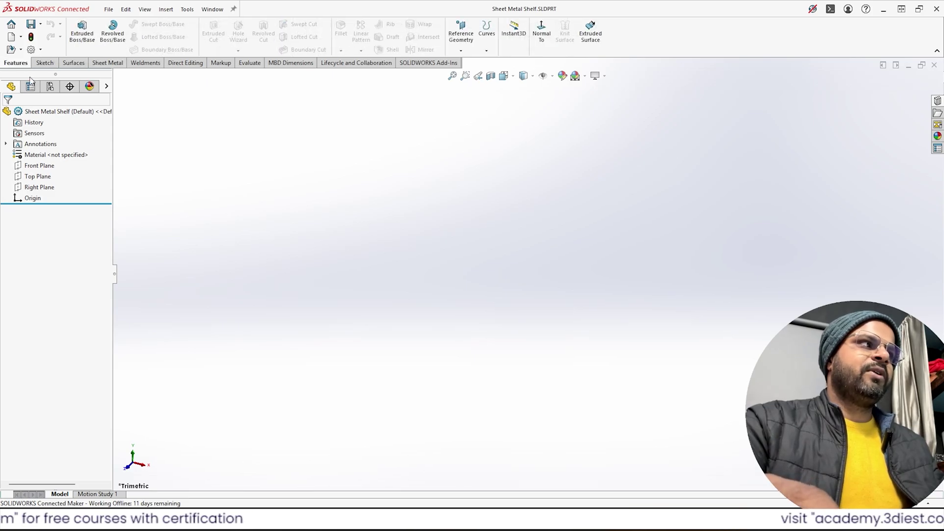
left_click(109, 63)
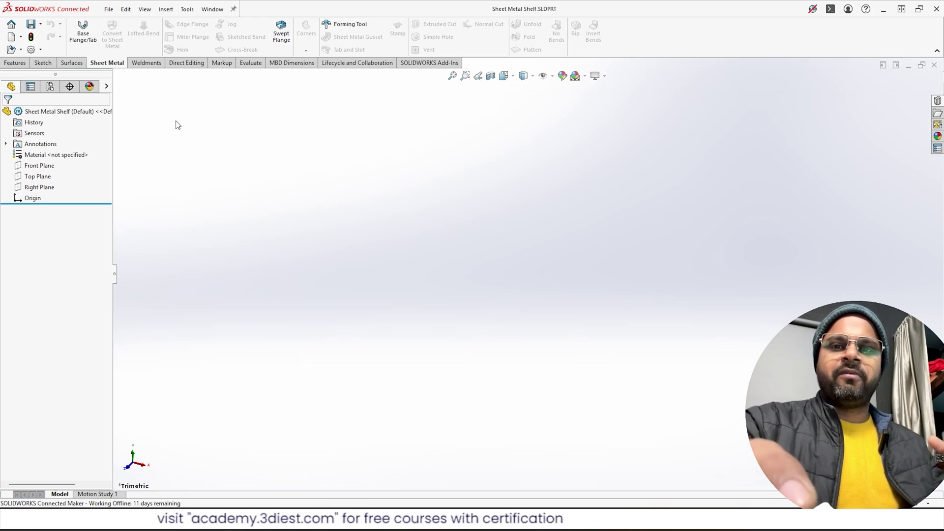
left_click(82, 36)
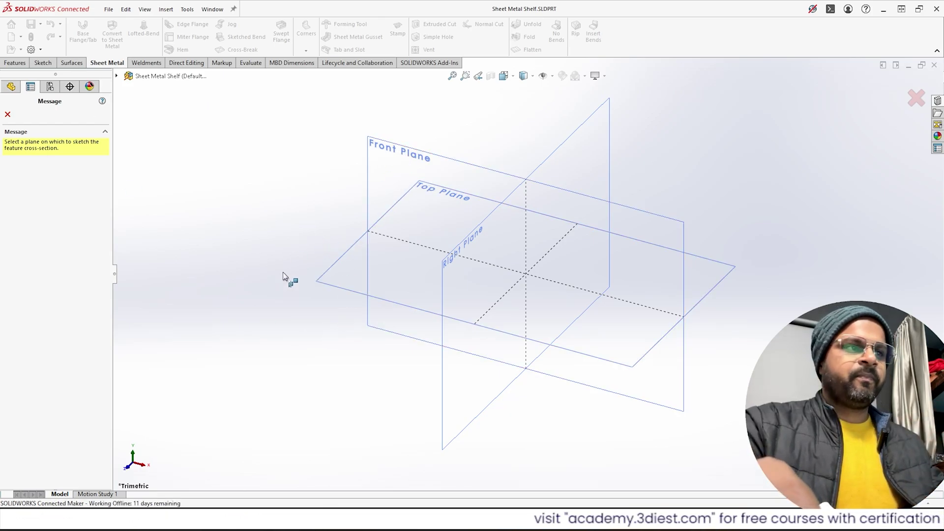
left_click(340, 272)
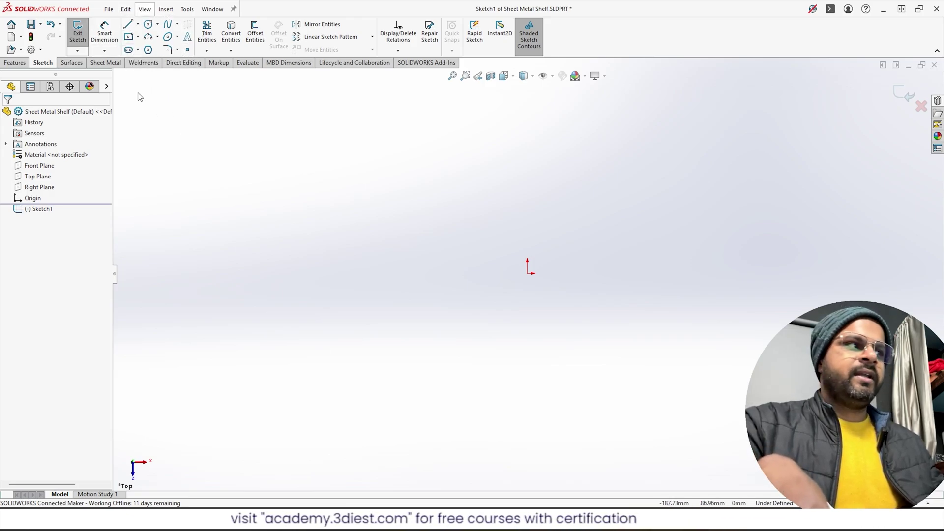
left_click(139, 37)
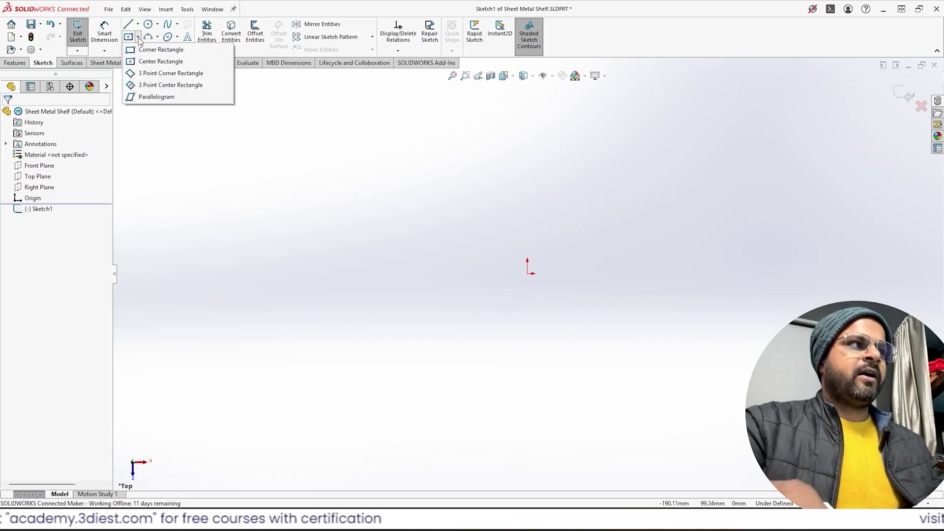
left_click(156, 62)
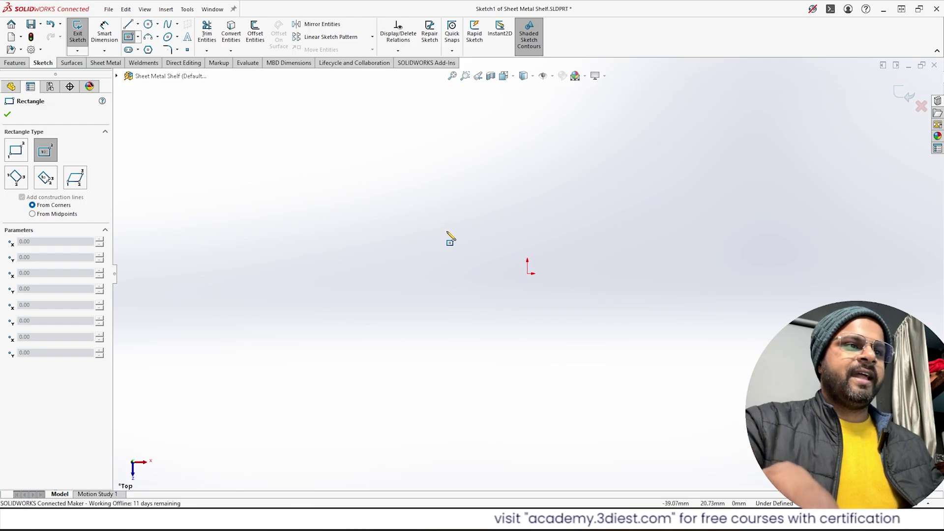
left_click(528, 274)
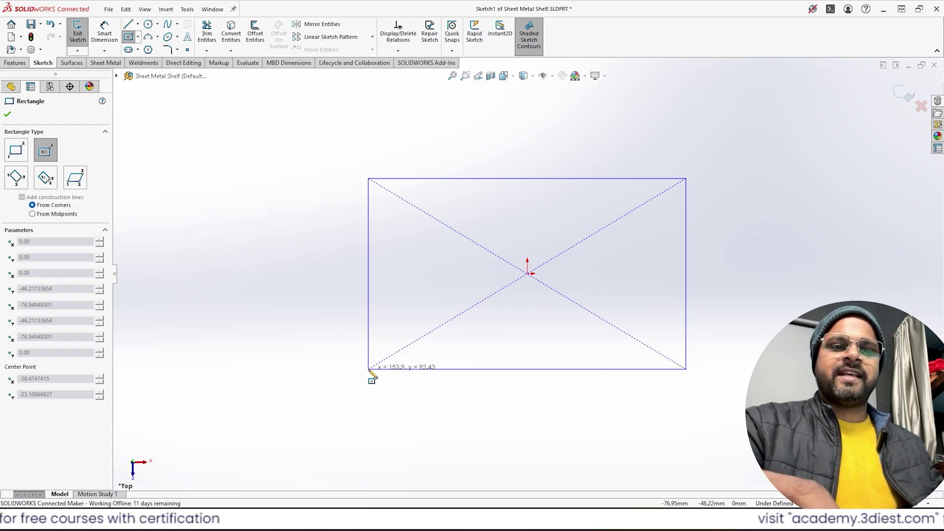
left_click(369, 369)
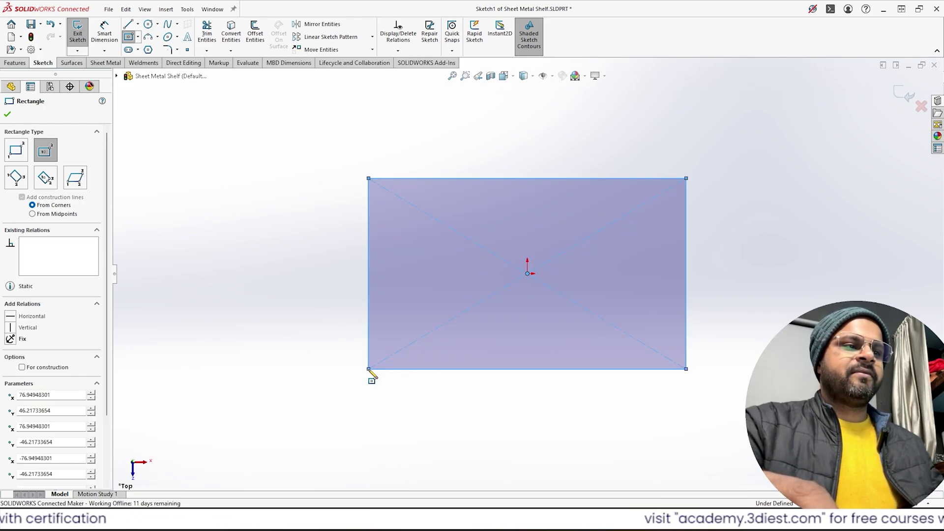
key("Escape")
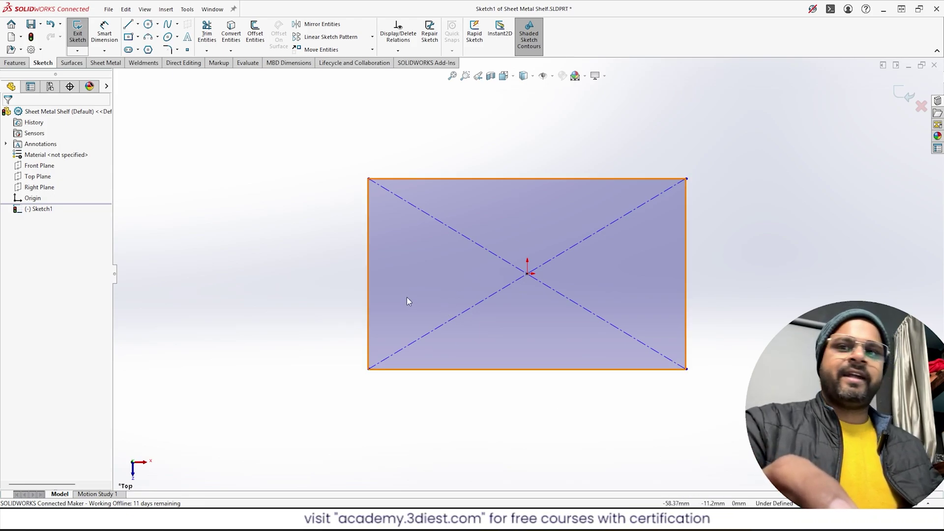
Dimension the rectangle's horizontal edge and set its length to 200 mm
scroll(359, 241, "up", 2)
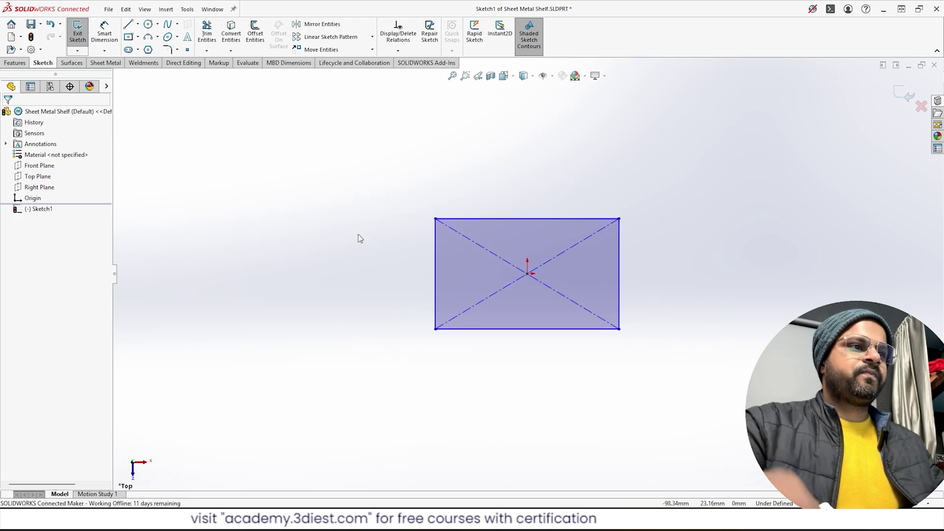
scroll(598, 197, "down", 5)
scroll(585, 249, "up", 2)
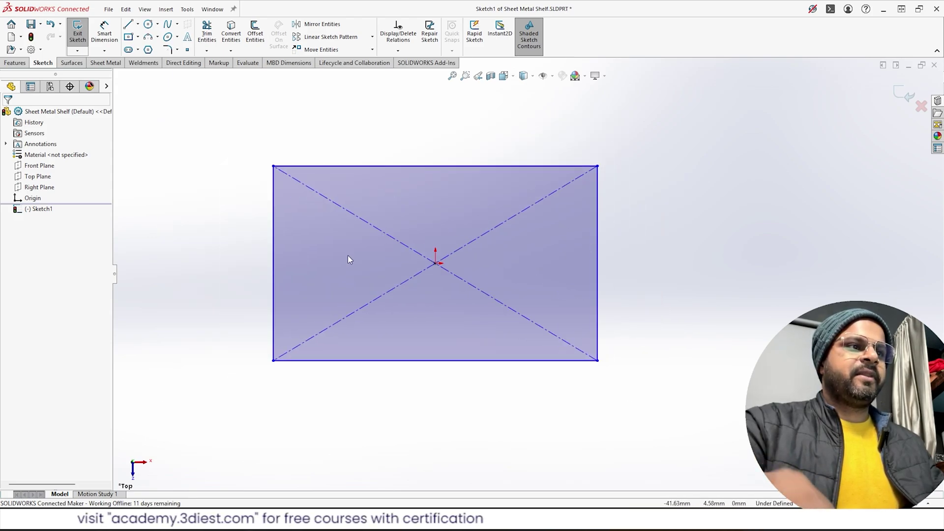
scroll(347, 259, "down", 2)
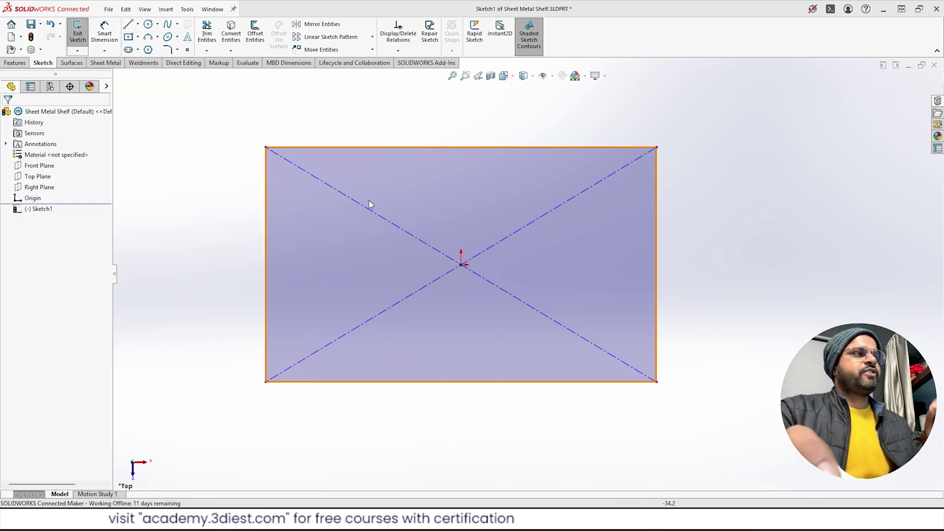
left_click(104, 32)
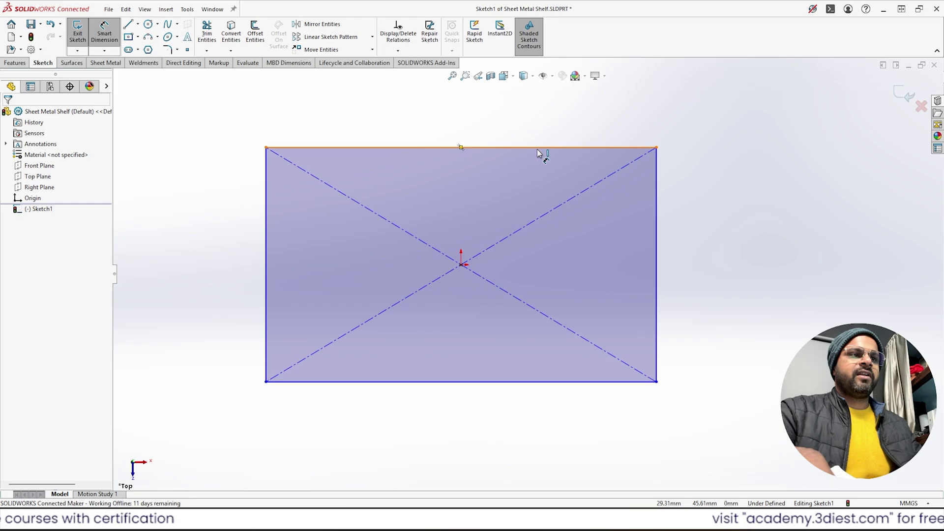
left_click(518, 148)
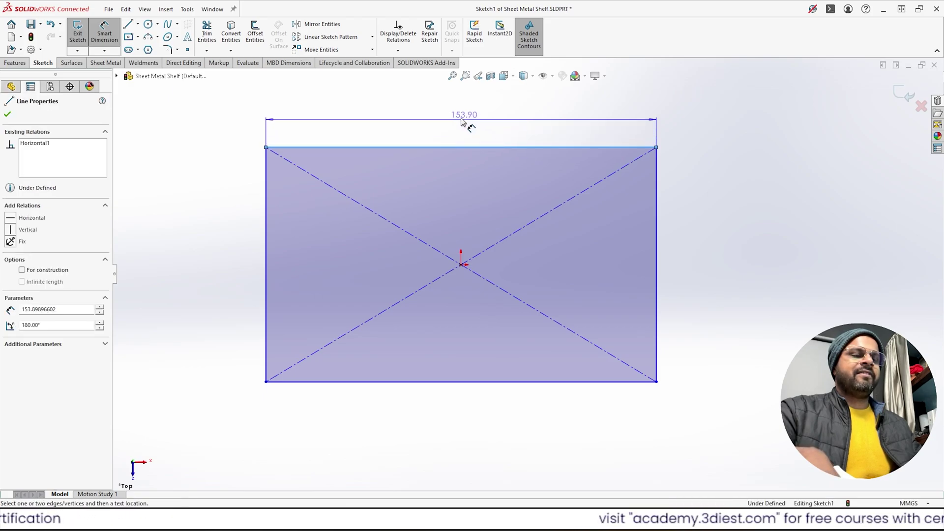
left_click(450, 117)
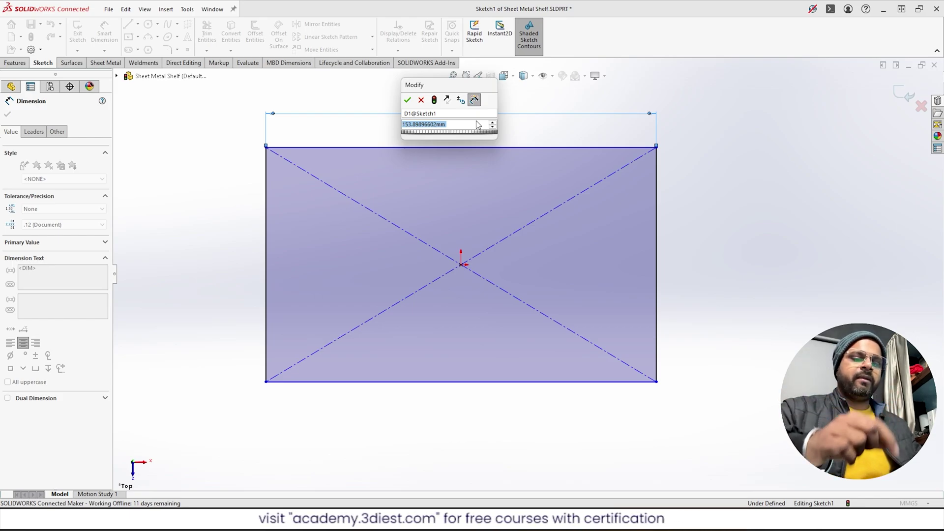
type("200")
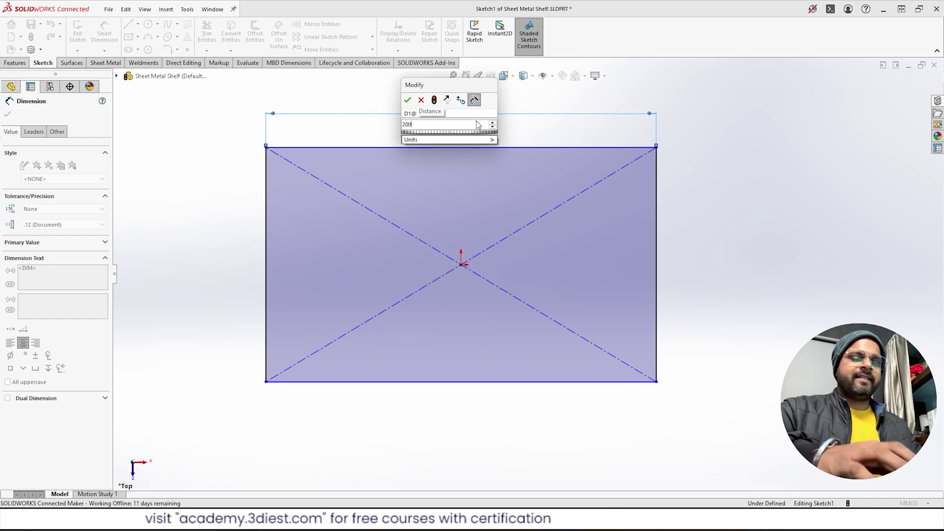
key("Return")
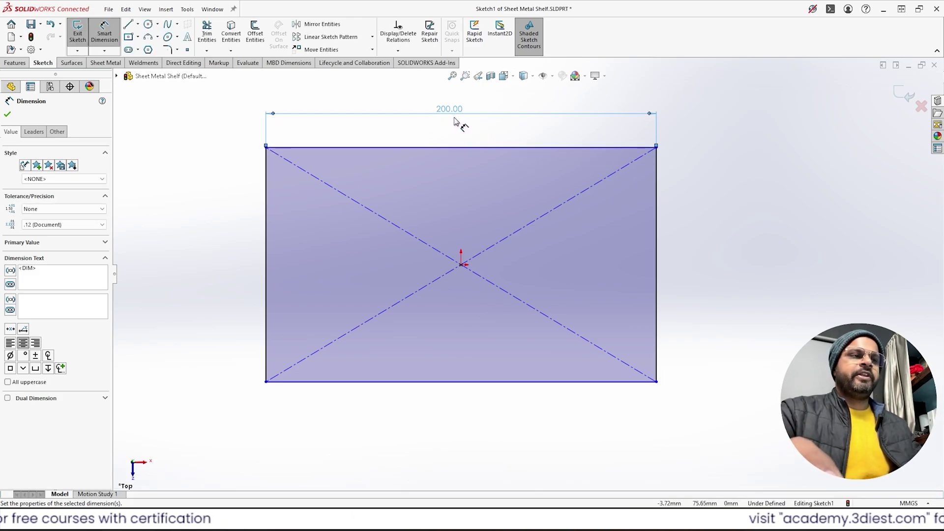
Dimension the rectangle's vertical edge and set its length to 100 mm
left_click(266, 199)
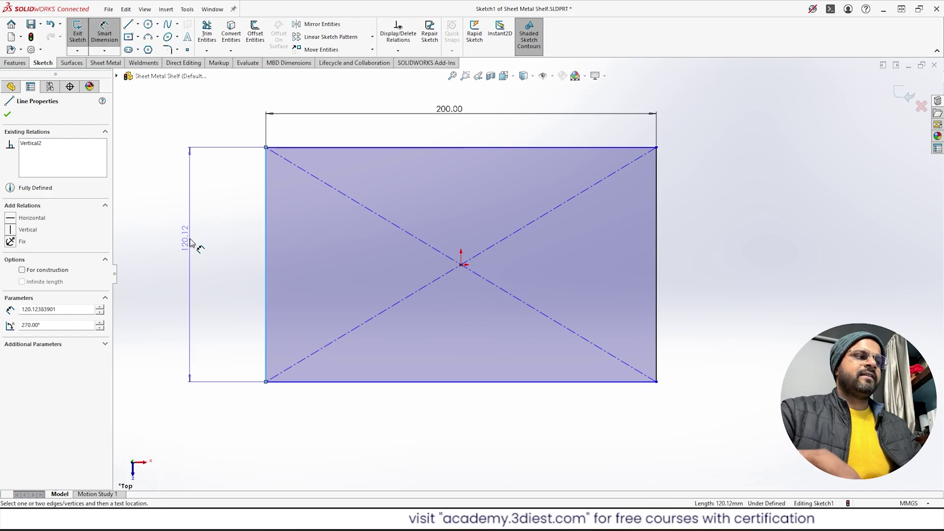
left_click(201, 248)
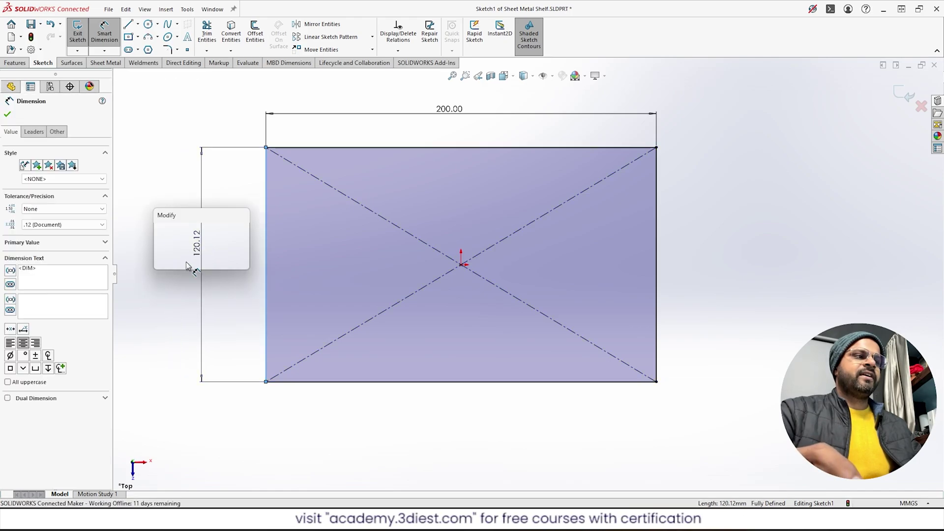
type("100")
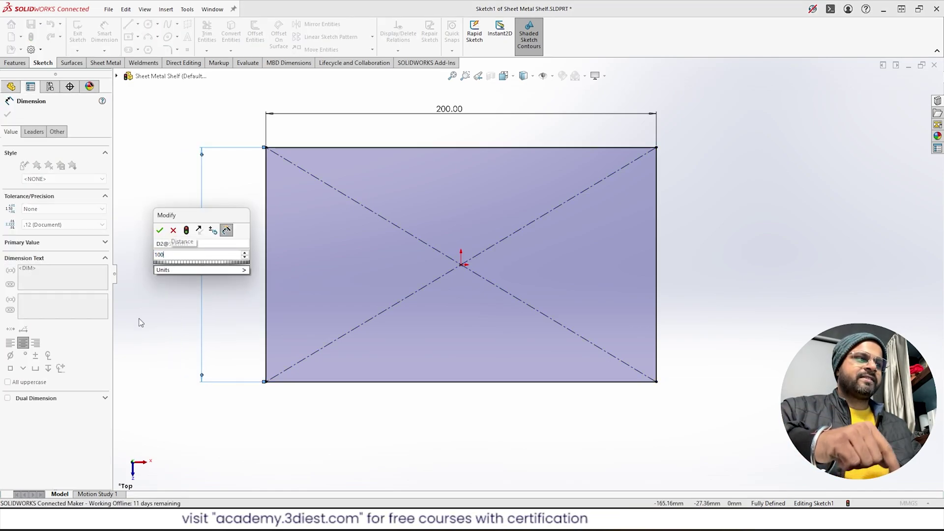
key("Return")
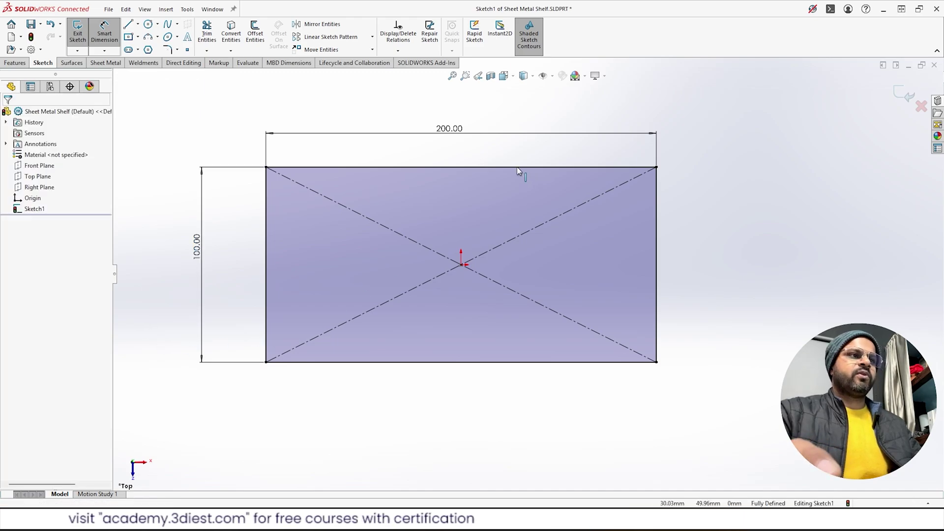
key("Escape")
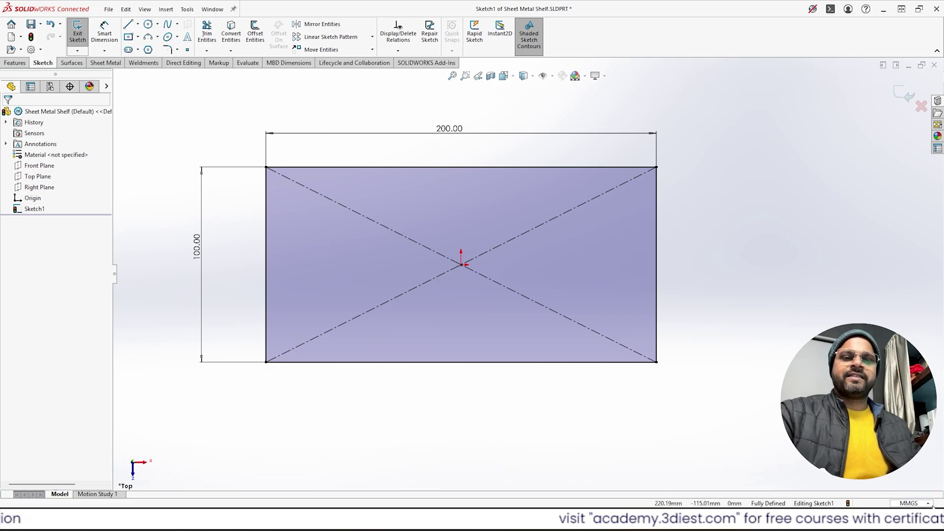
left_click(910, 503)
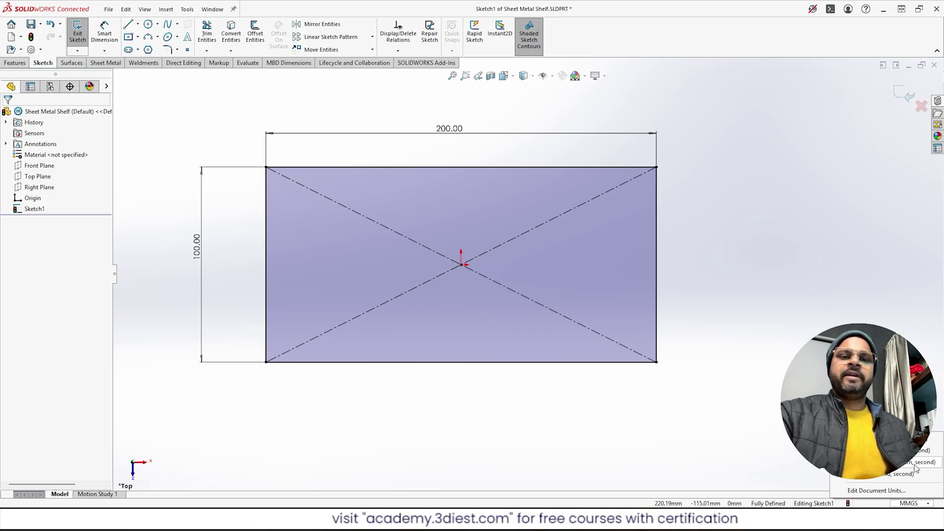
left_click(457, 155)
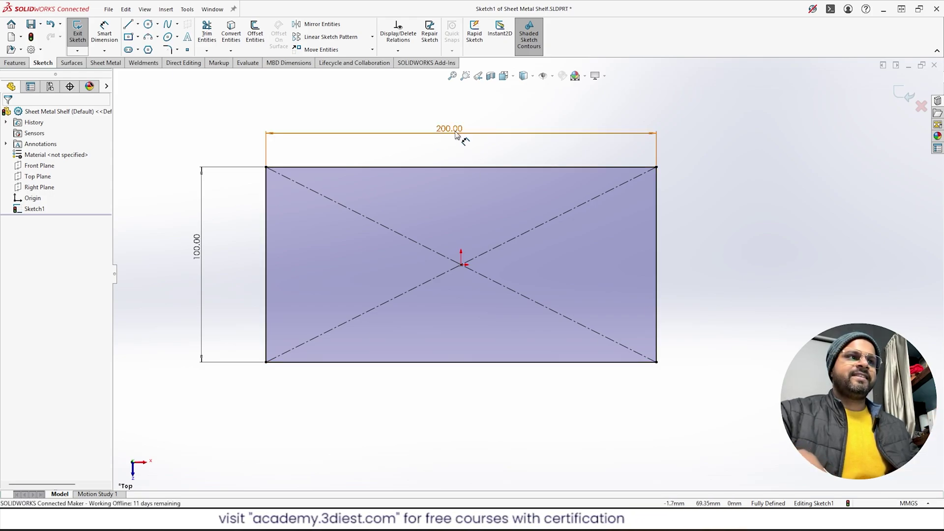
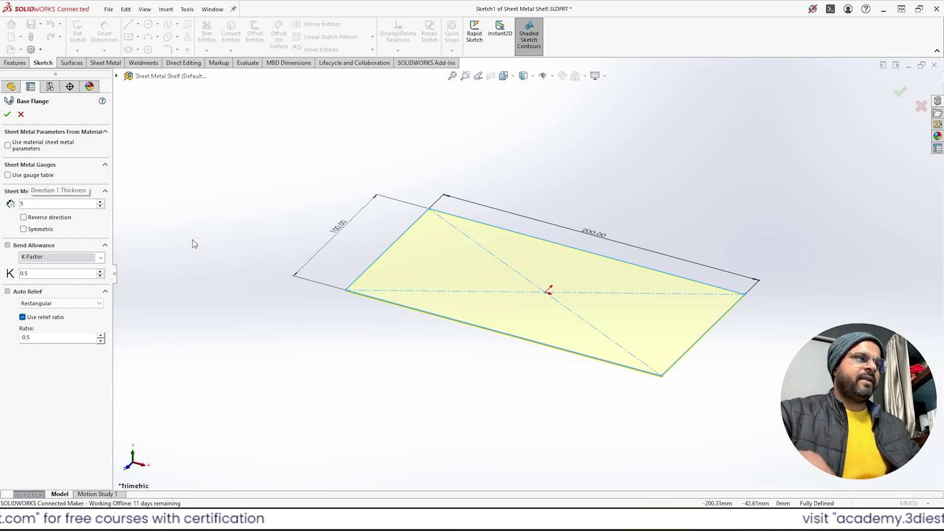
Set the base flange's sheet thickness to 1.5 mm
key("Return")
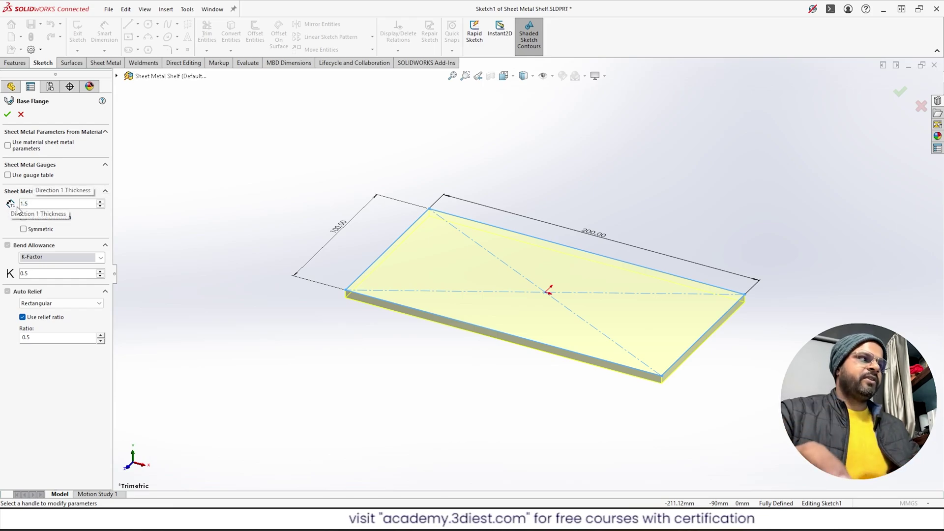
key("Return")
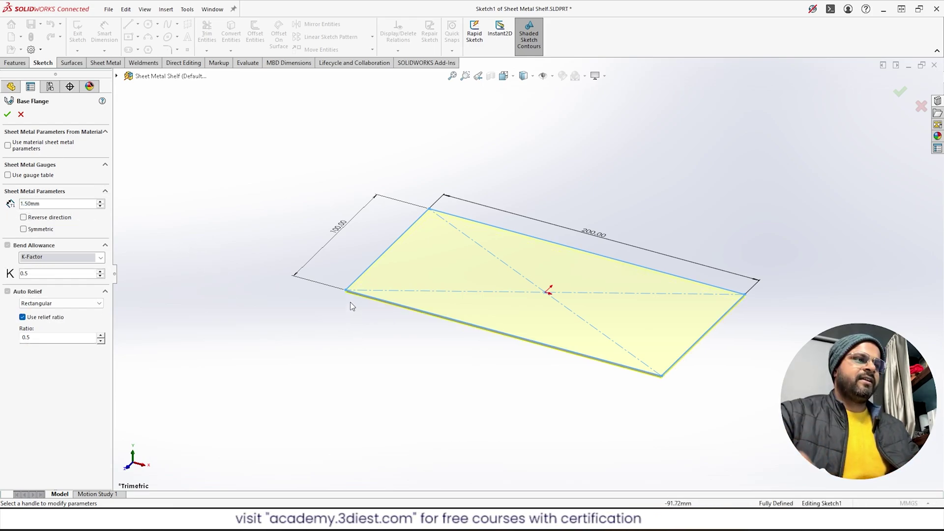
Try the reverse direction and symmetric options for the base flange's thickness, then restore the original direction
scroll(350, 302, "down", 6)
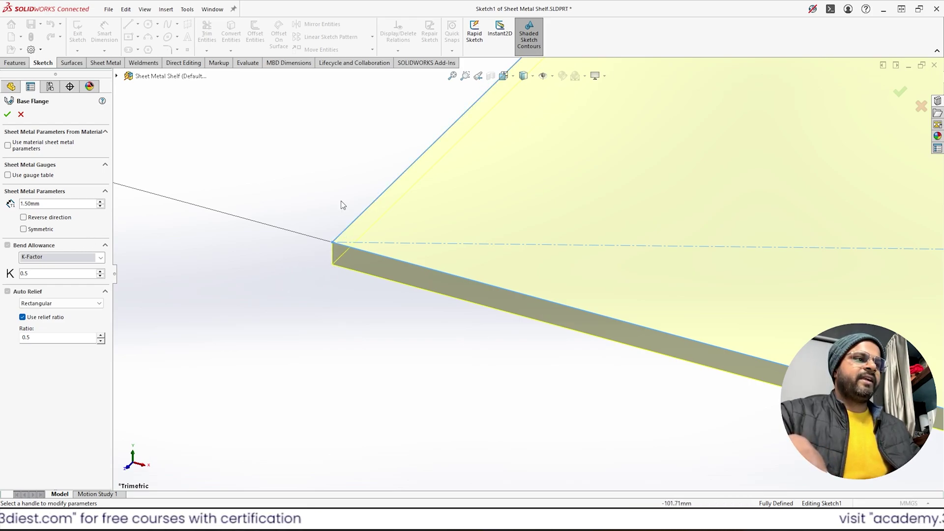
left_click(23, 218)
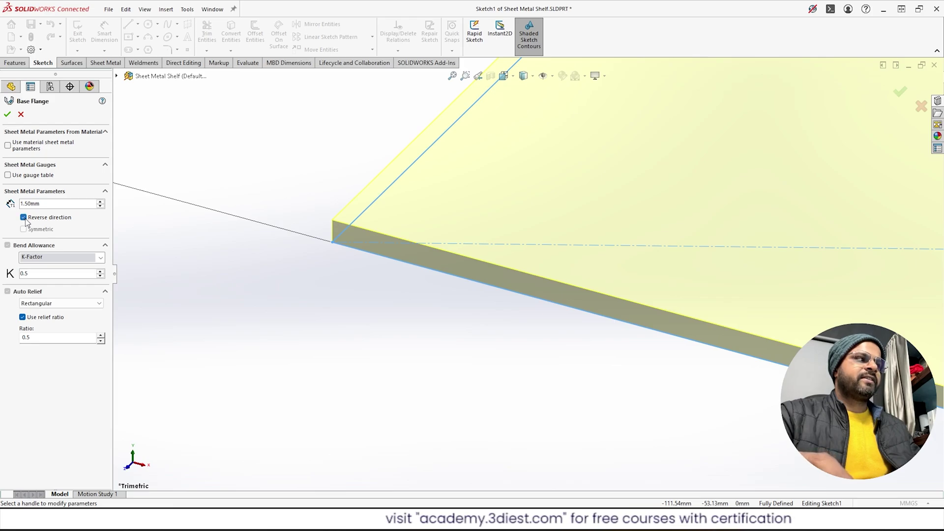
left_click(23, 217)
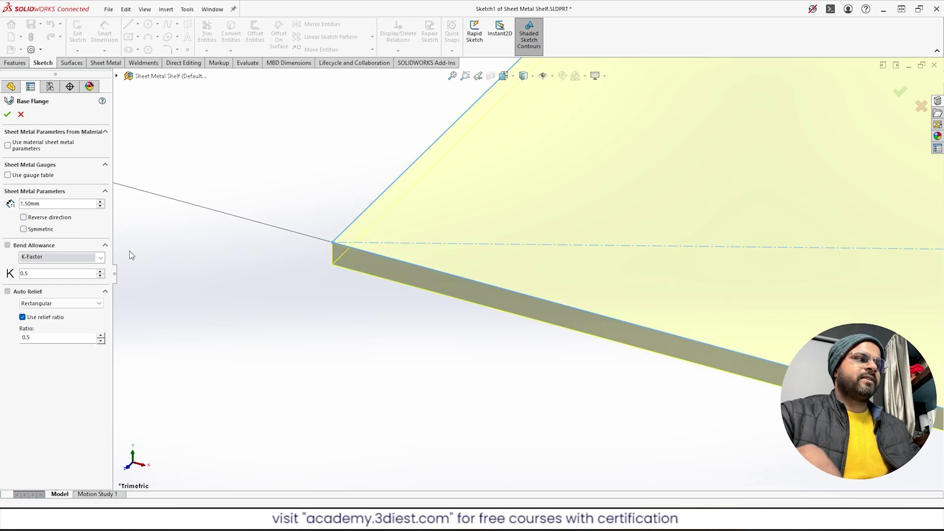
left_click(23, 230)
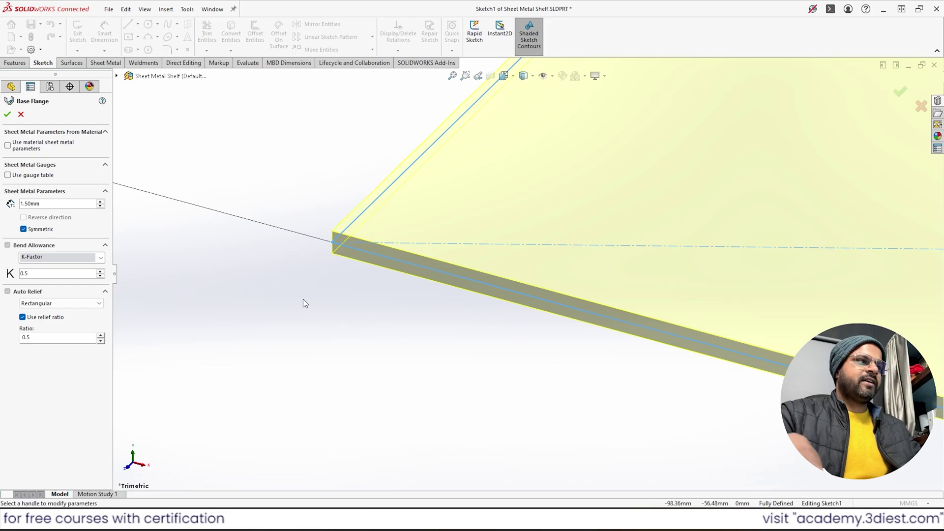
left_click(25, 231)
key("f")
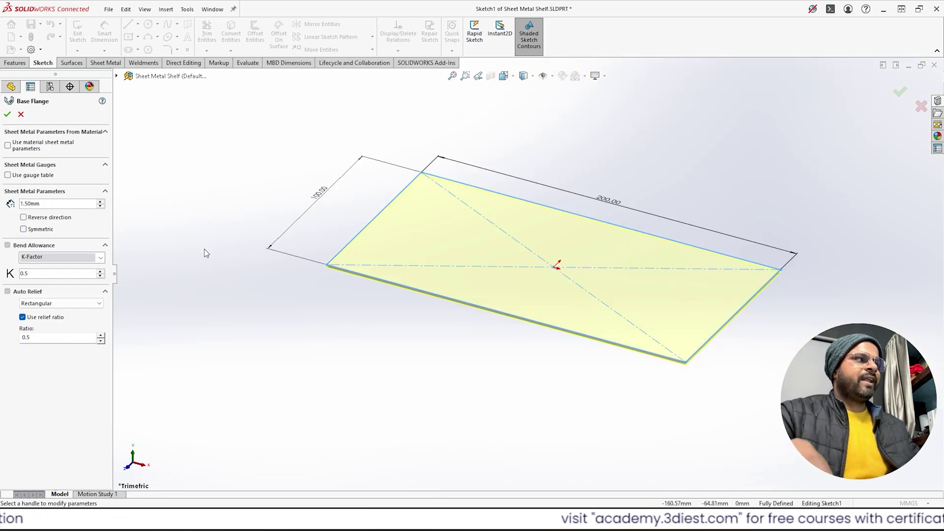
Accept the Base Flange feature to create the flat shelf plate
left_click(9, 114)
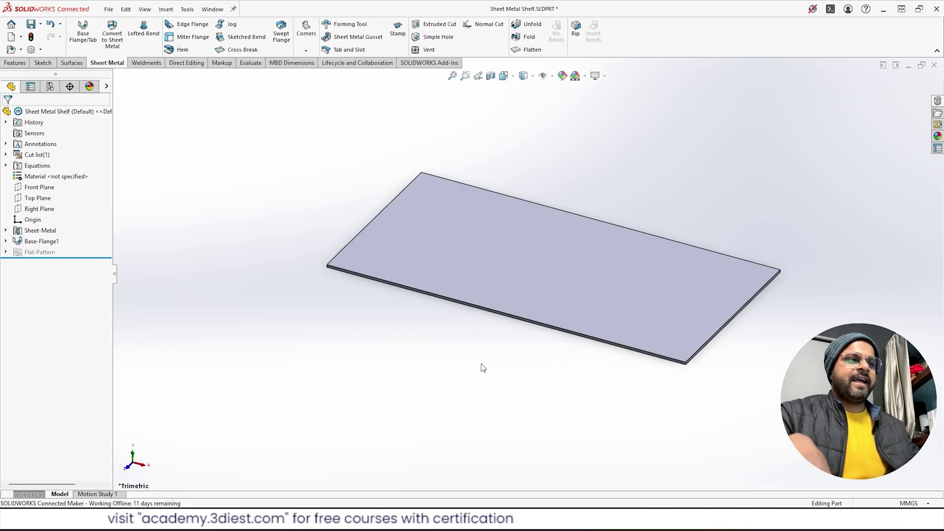
scroll(506, 348, "down", 3)
scroll(481, 398, "up", 1)
middle_click_drag(480, 399, 467, 374)
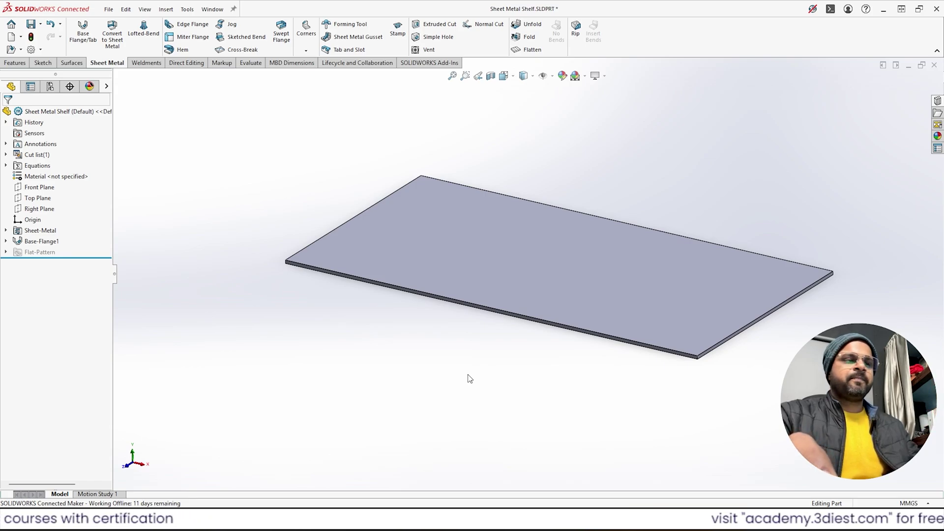
middle_click_drag(433, 284, 425, 333)
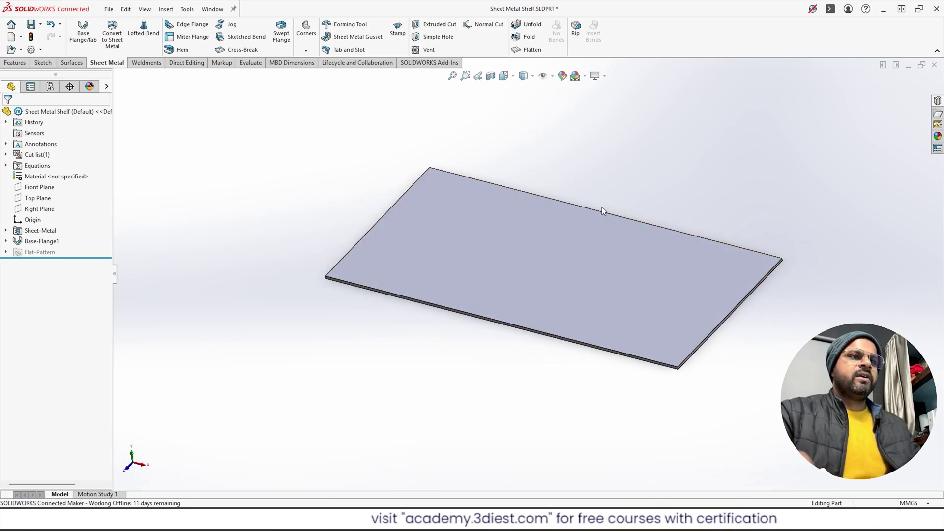
scroll(602, 208, "down", 2)
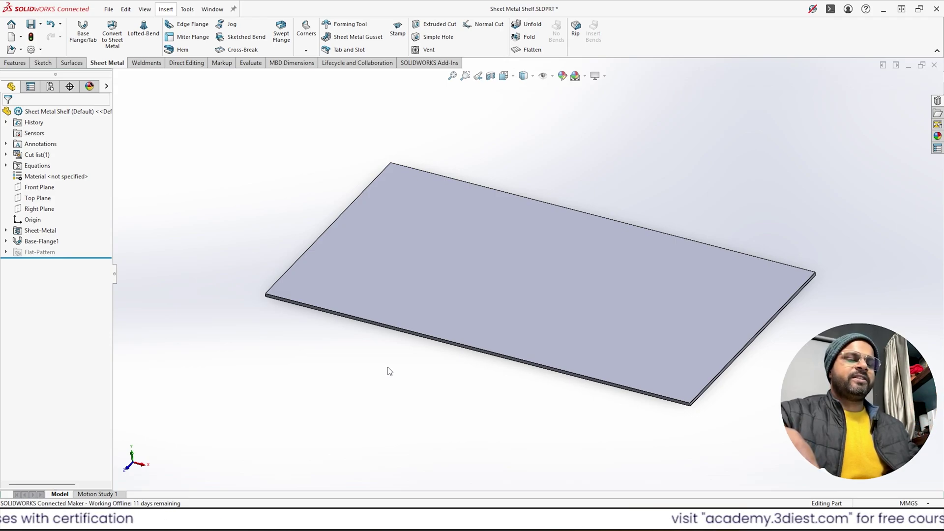
Start an Edge Flange on the plate's front long edge, pointing upward with a length of 20 mm
left_click(193, 25)
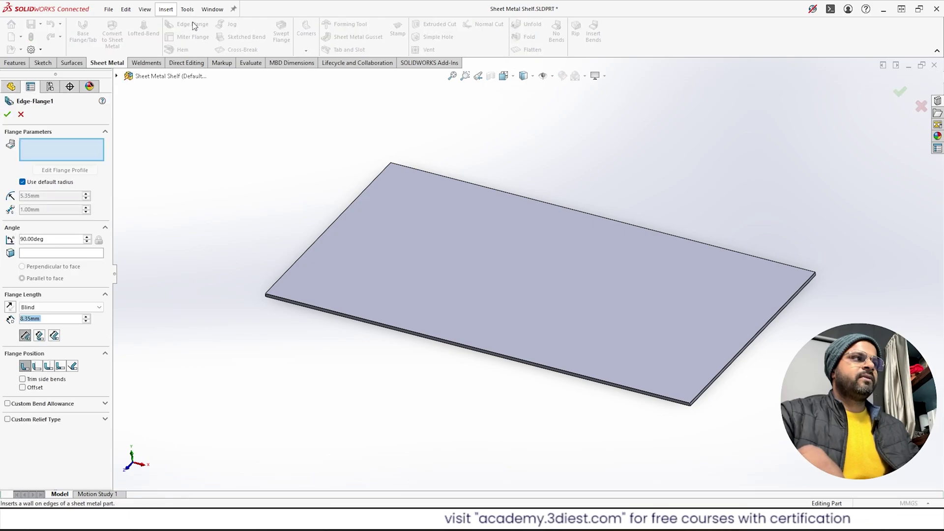
left_click(409, 333)
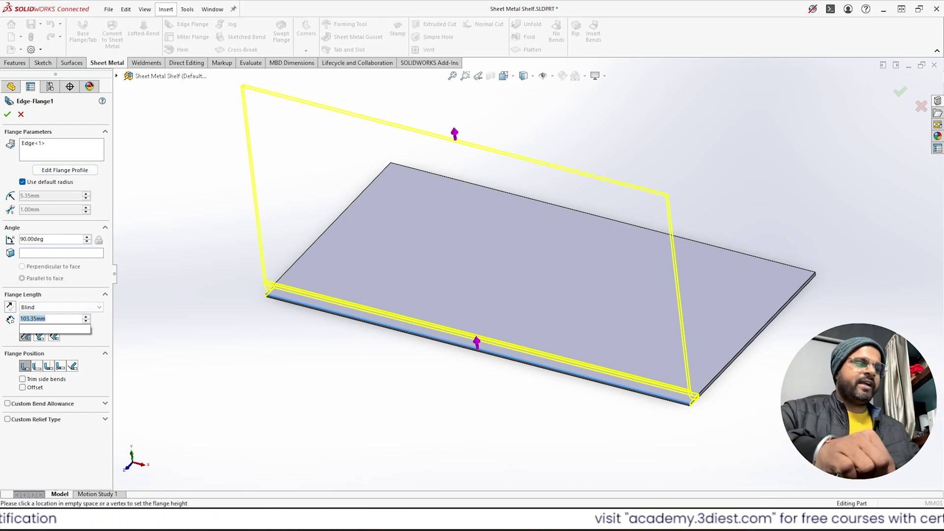
type("20")
key("Return")
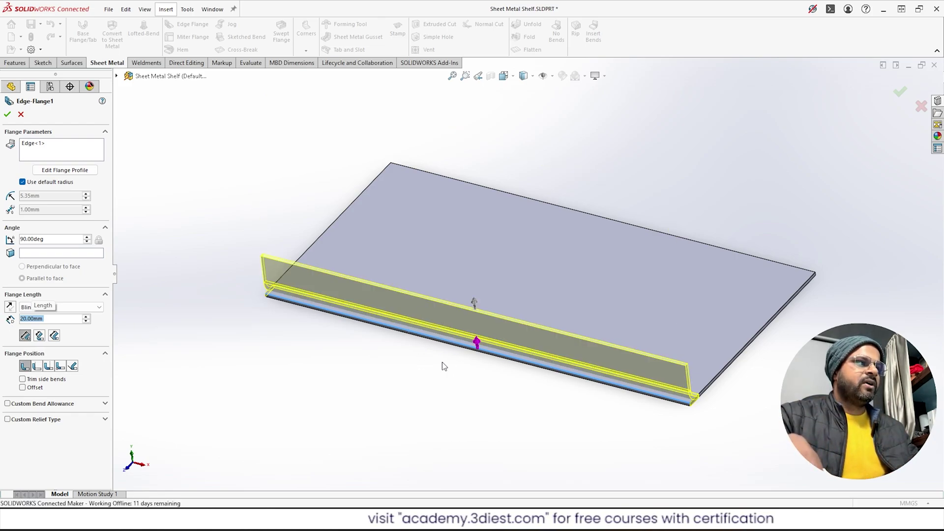
Override the edge flange's default bend radius with 2.5 mm and create the flange
middle_click_drag(446, 362, 392, 343)
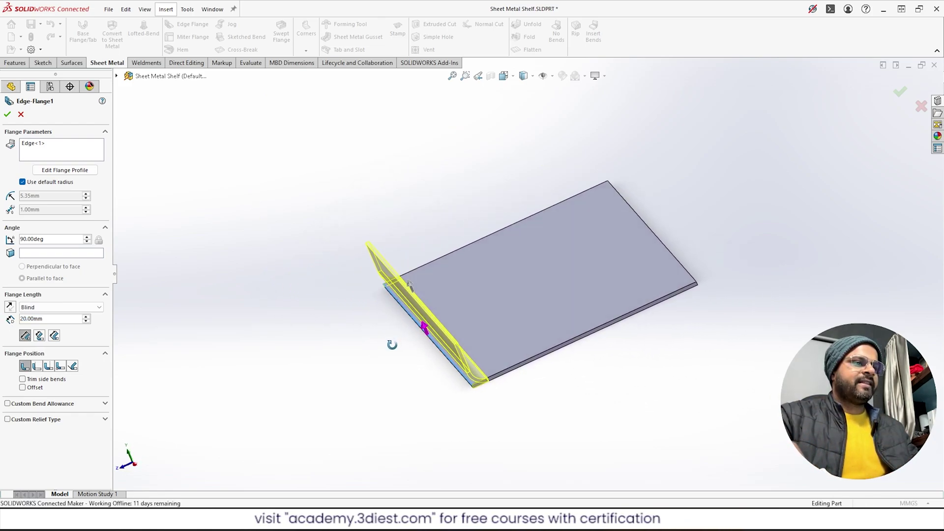
scroll(481, 387, "down", 6)
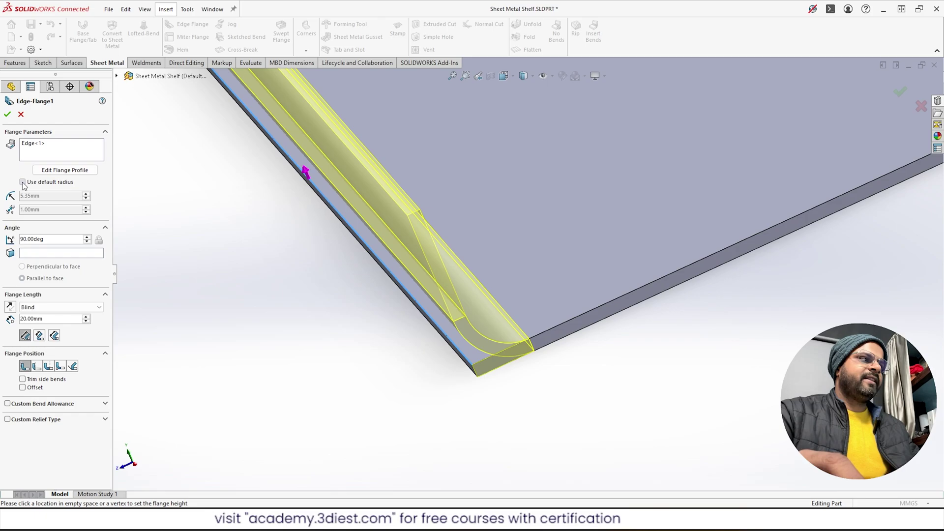
left_click(23, 182)
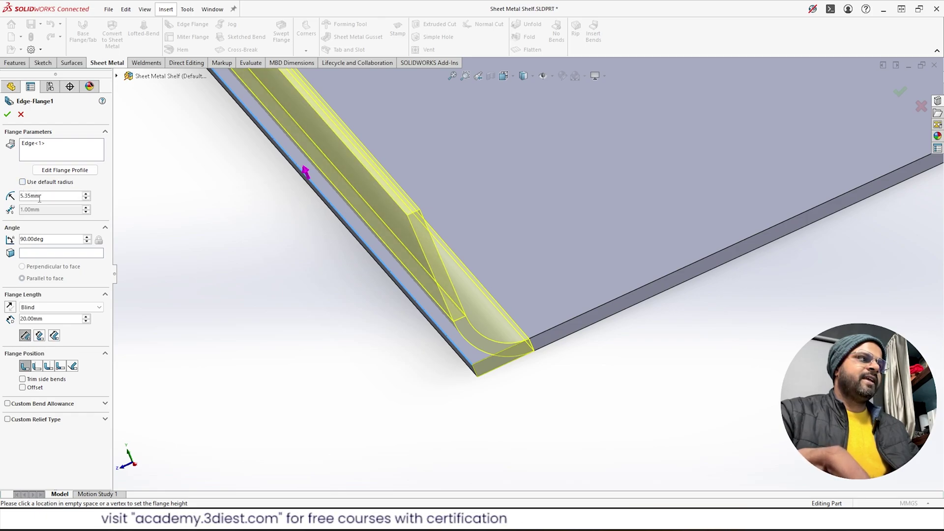
left_click(49, 196)
double_click(50, 196)
type("2.5")
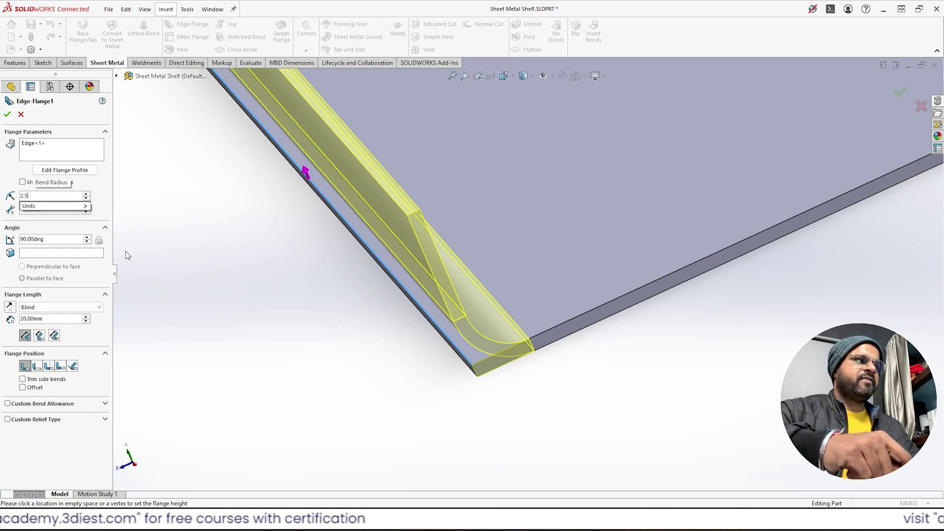
key("Return")
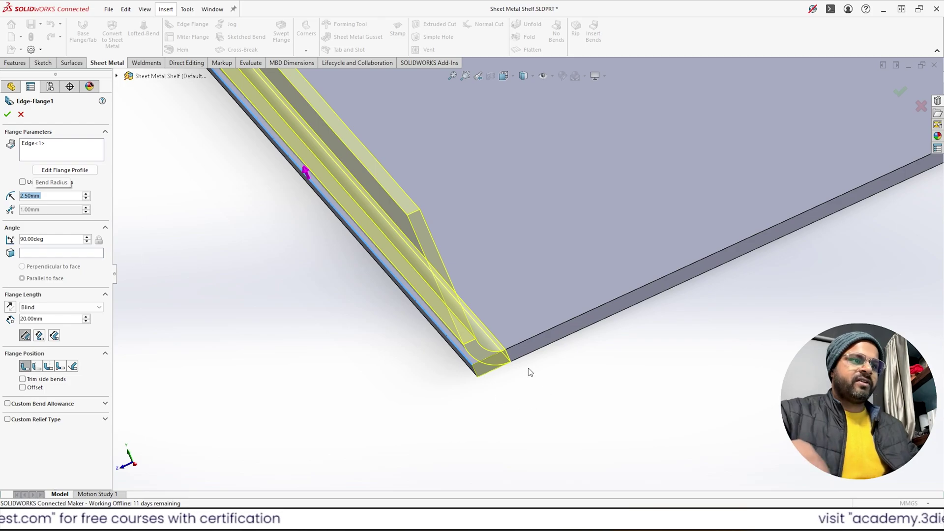
scroll(491, 360, "up", 5)
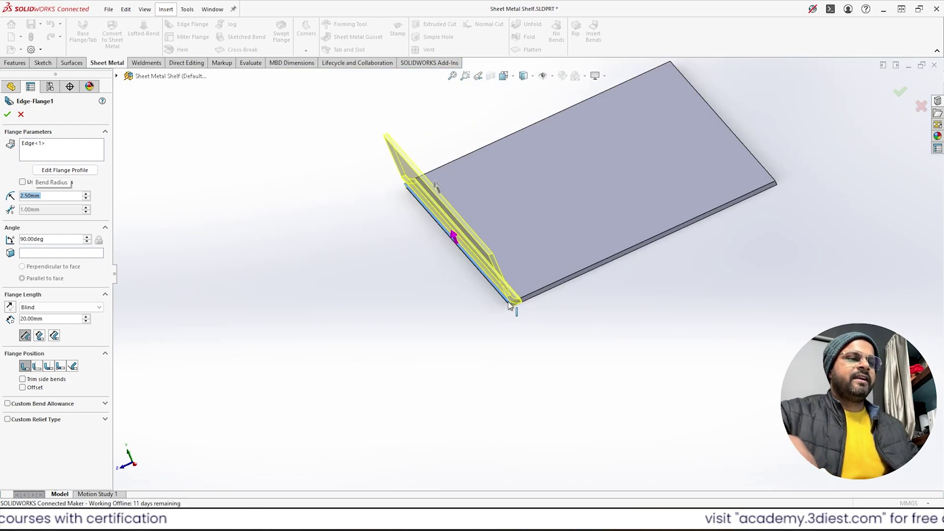
scroll(509, 305, "down", 3)
mouse_move(503, 300)
middle_mouse_down()
mouse_move(472, 310)
mouse_move(505, 314)
middle_mouse_up()
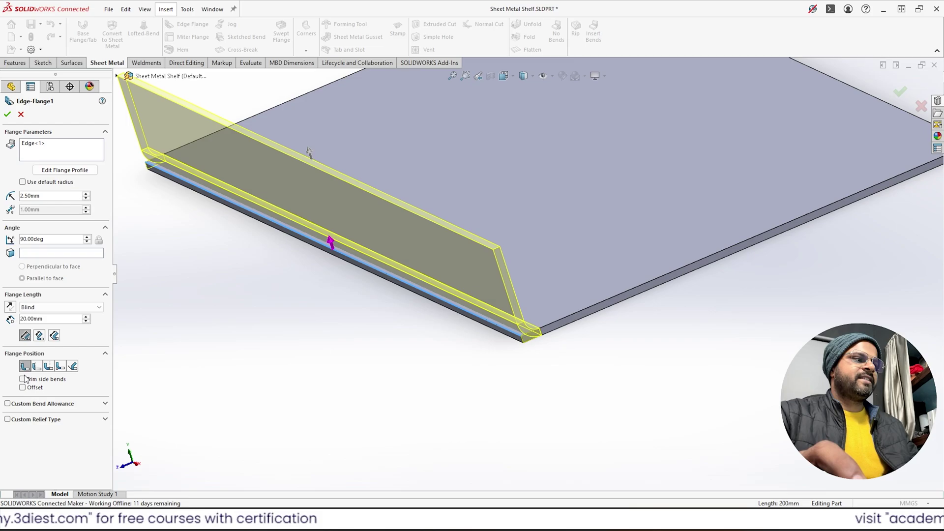
left_click(8, 115)
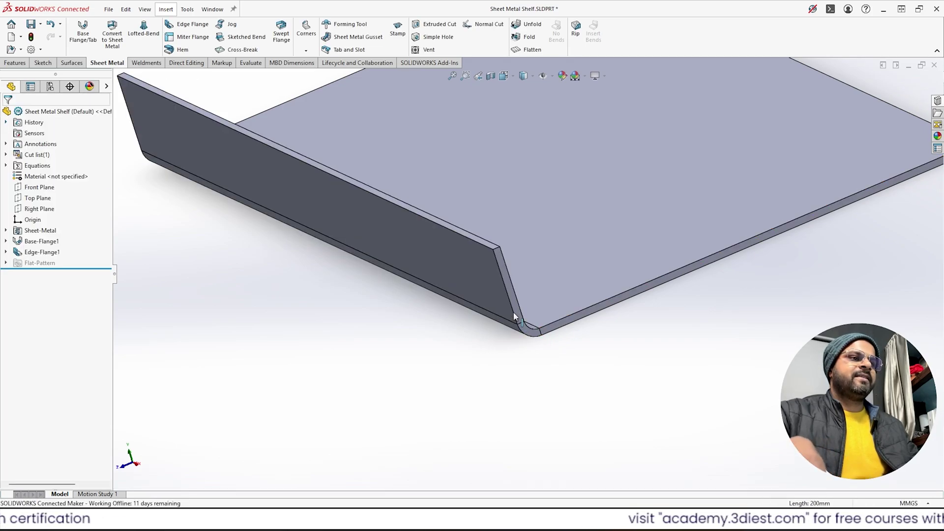
Add a 10 mm Edge Flange along the upper edge of the front flange, pointing inward over the plate
scroll(502, 313, "up", 4)
middle_click_drag(503, 313, 539, 312)
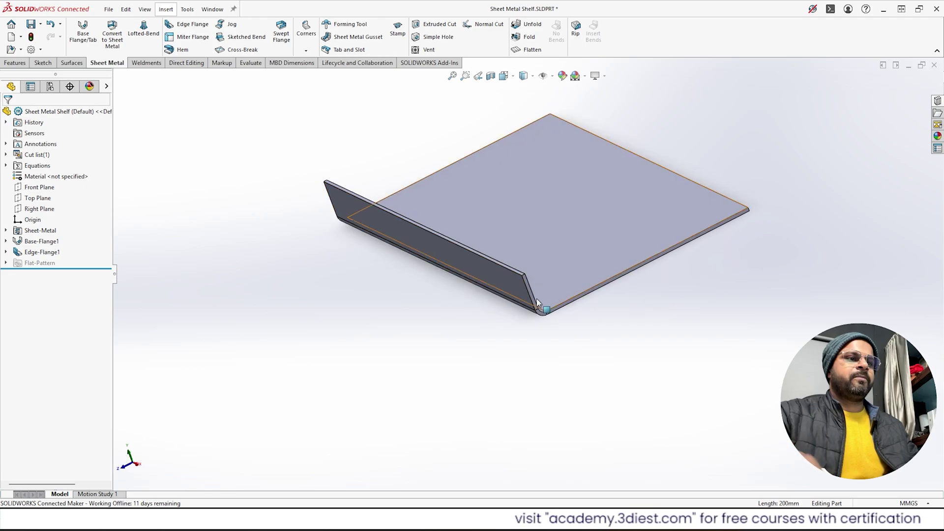
scroll(537, 316, "down", 5)
scroll(526, 334, "up", 5)
middle_click_drag(519, 352, 545, 287)
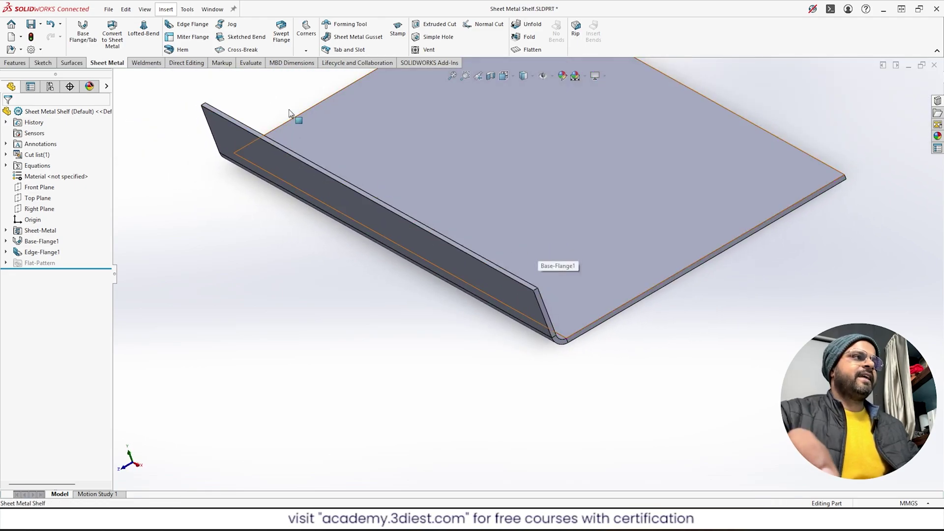
left_click(178, 31)
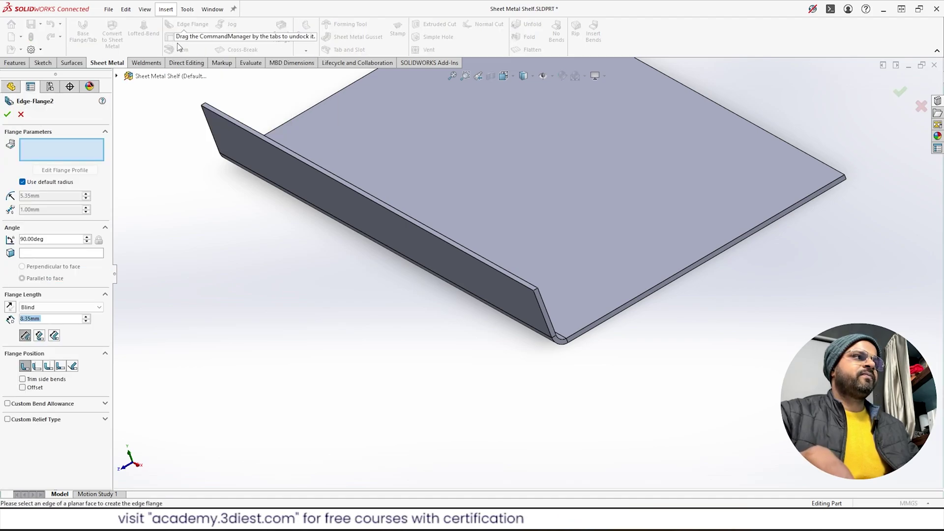
left_click(486, 261)
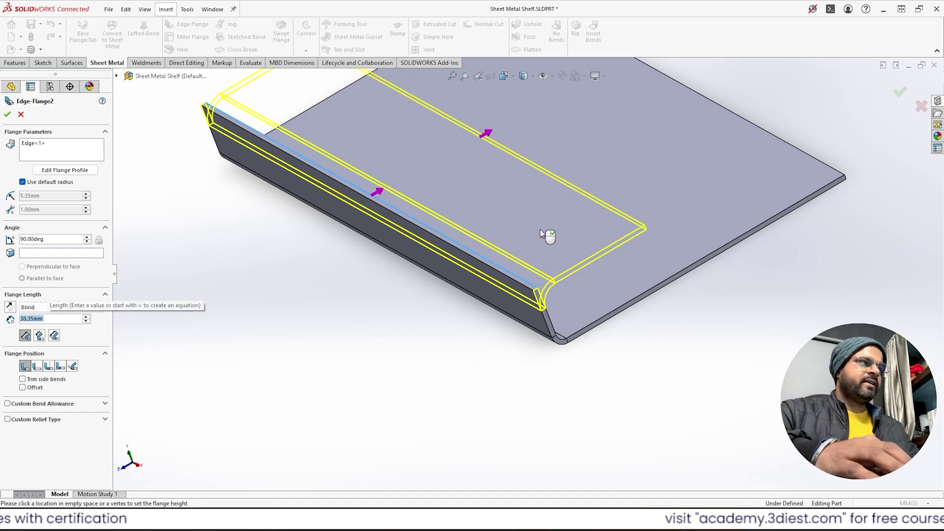
type("10")
key("Return")
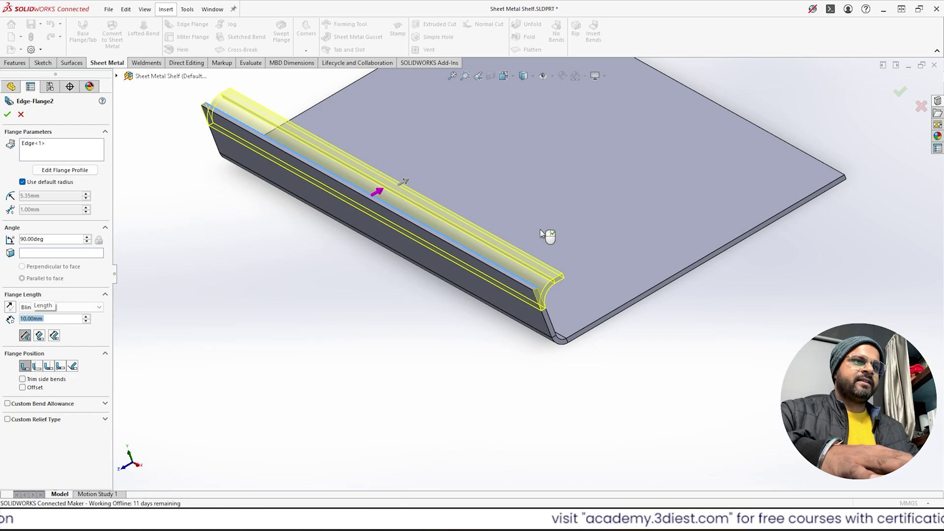
scroll(541, 233, "up", 5)
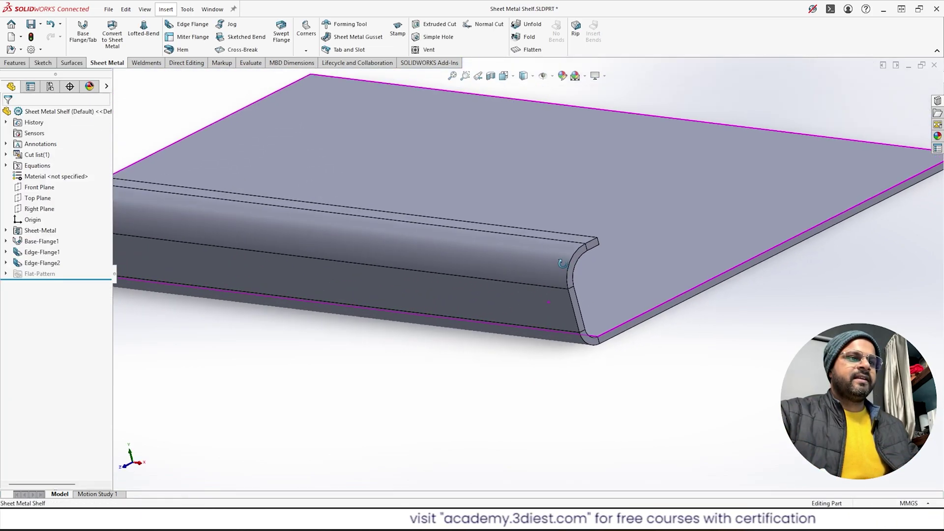
Edit the Sheet-Metal1 feature to override the default bend parameters and set the bend radius to 2.5 mm
middle_click_drag(563, 264, 564, 284)
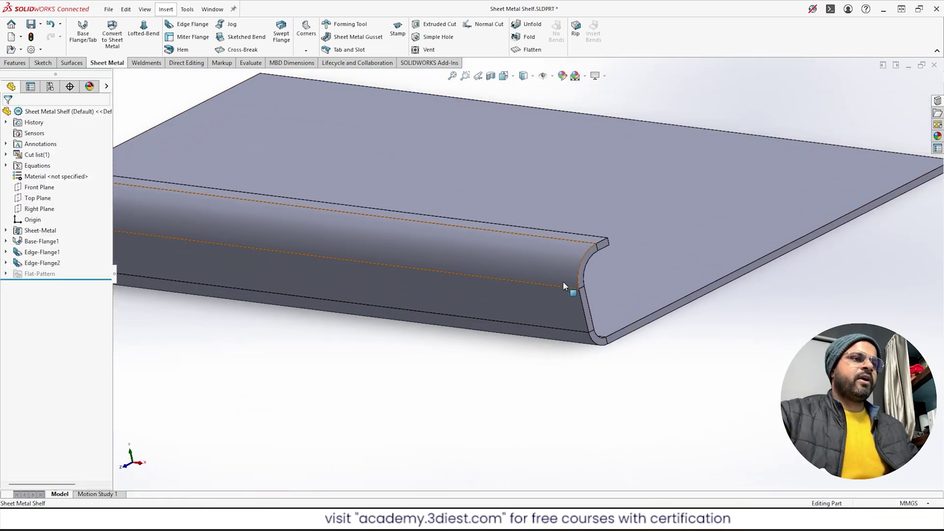
scroll(566, 266, "up", 2)
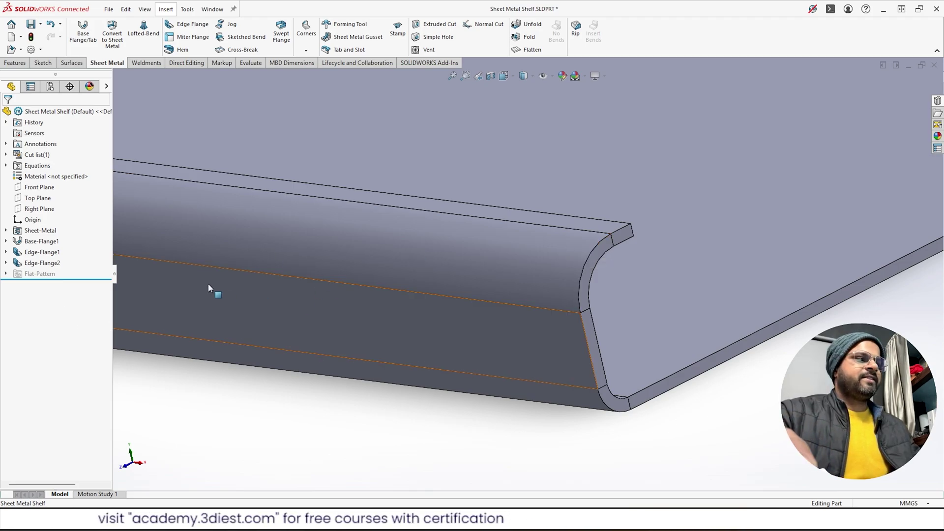
middle_click_drag(259, 292, 285, 261)
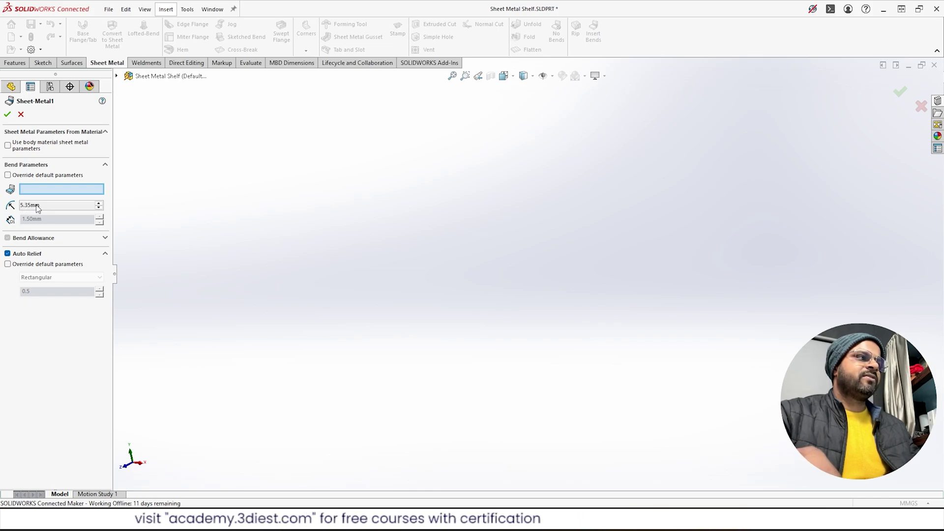
left_click(8, 176)
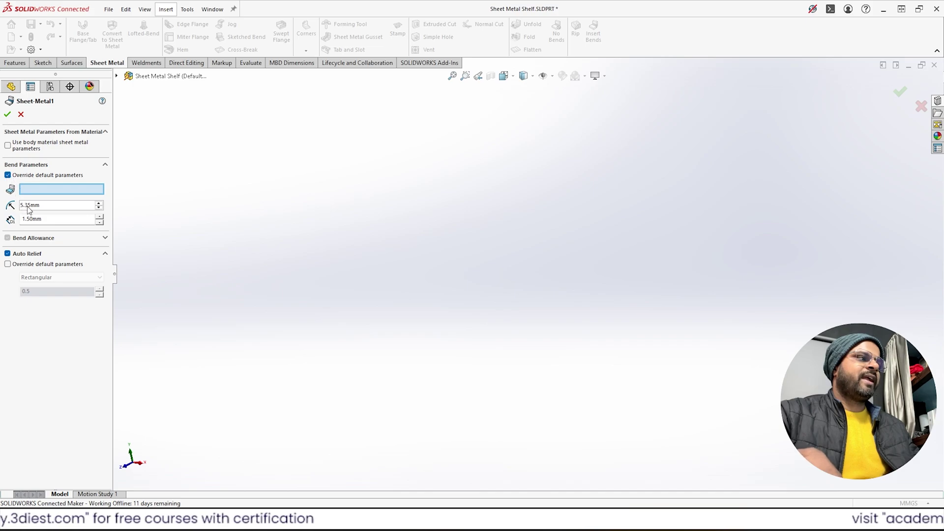
type("2.")
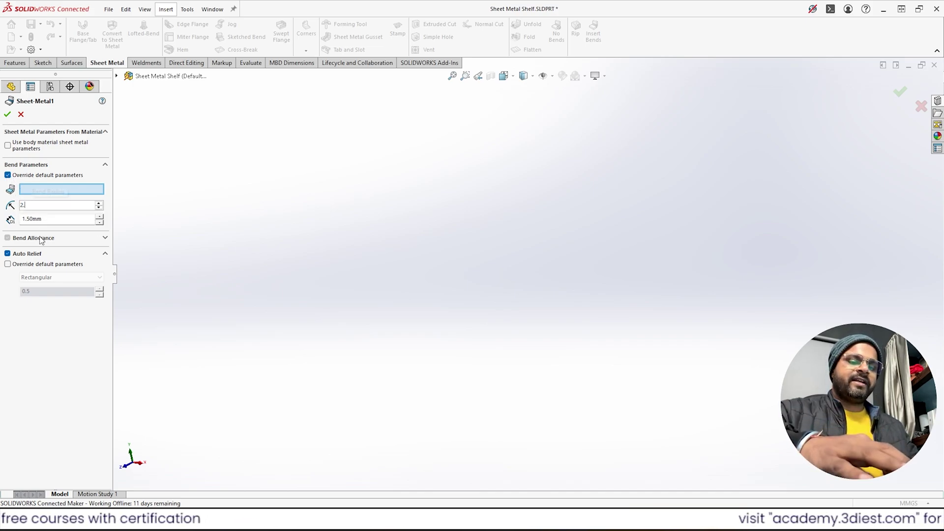
type("5")
key("Return")
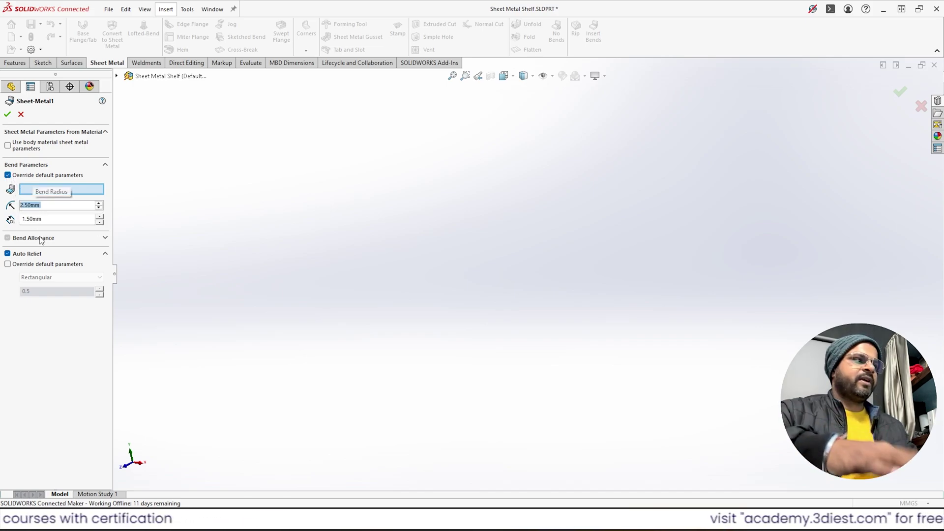
left_click(8, 115)
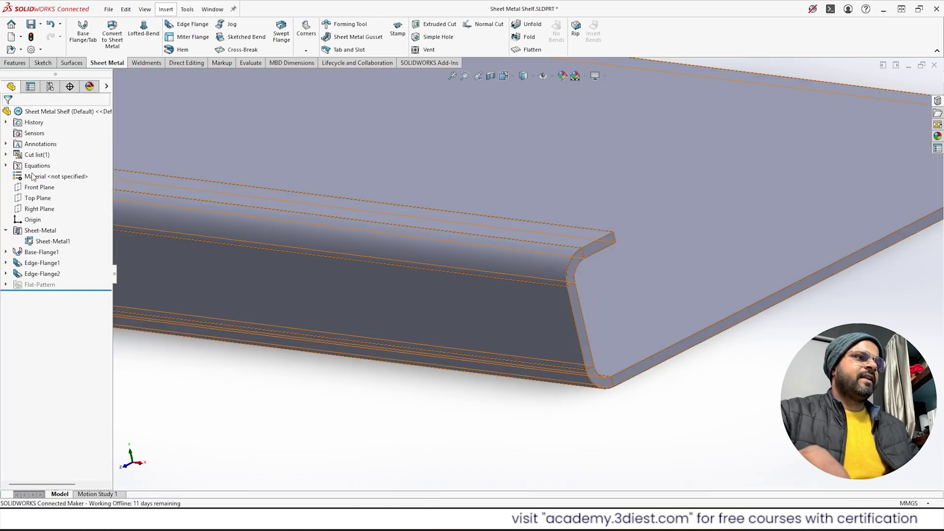
Examine the front flange, its inward lip and the 2.5 mm bends from several angles
scroll(618, 276, "down", 5)
middle_click_drag(422, 259, 384, 280)
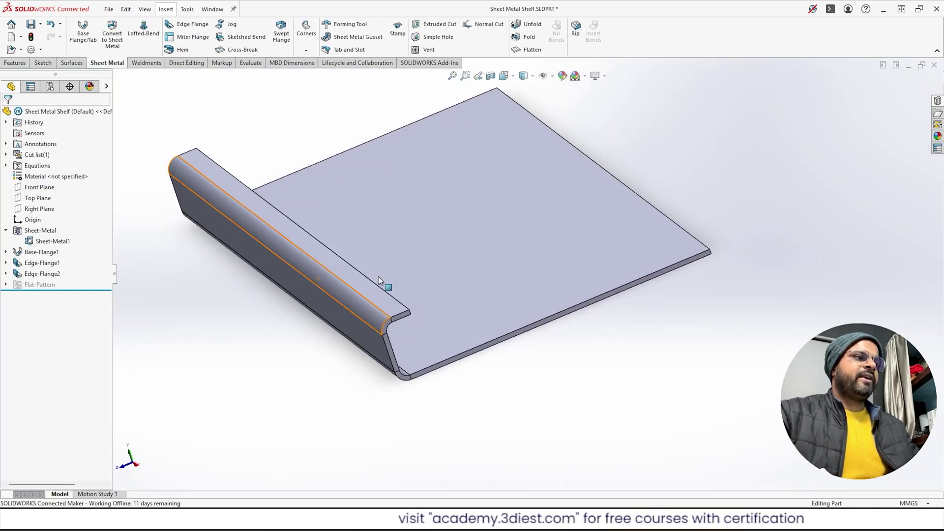
scroll(383, 281, "up", 5)
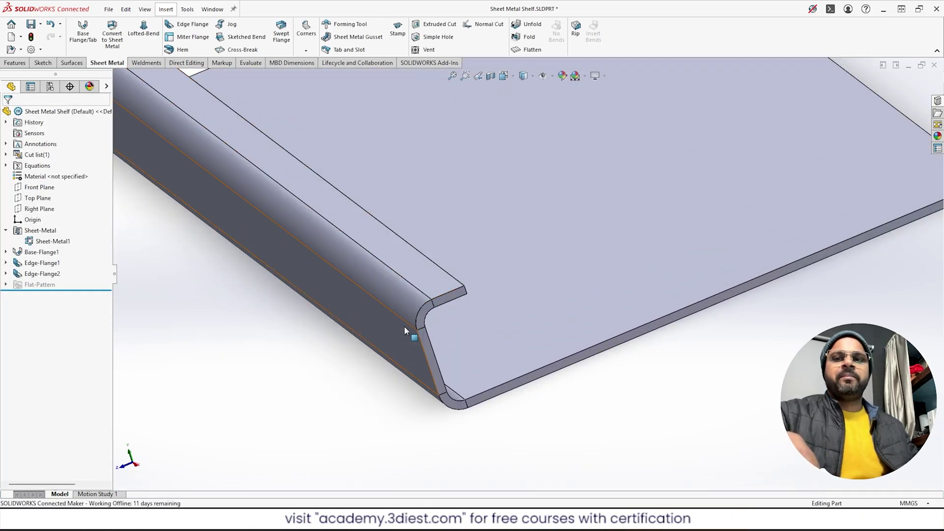
scroll(404, 326, "down", 5)
middle_click_drag(422, 205, 434, 402)
scroll(466, 295, "up", 3)
scroll(466, 295, "down", 5)
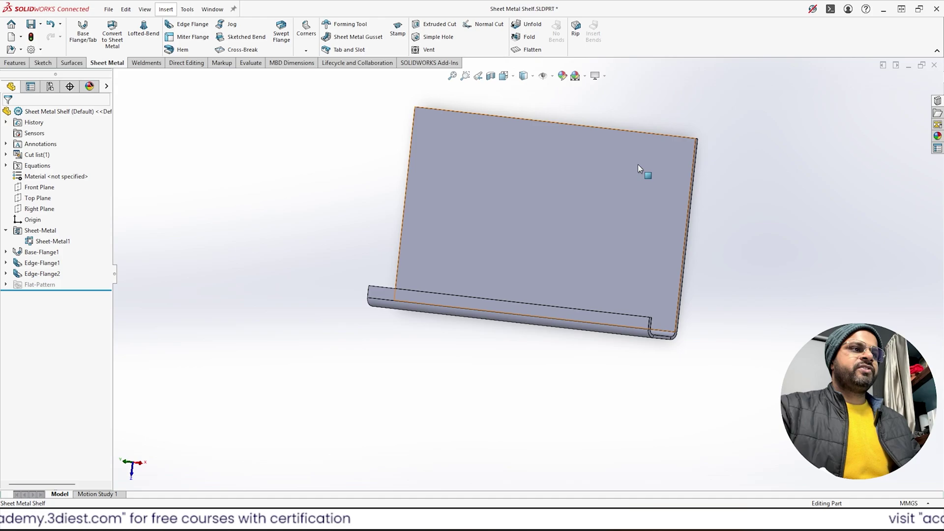
mouse_move(603, 210)
middle_mouse_down()
mouse_move(585, 158)
mouse_move(577, 205)
mouse_move(598, 183)
mouse_move(612, 223)
middle_mouse_up()
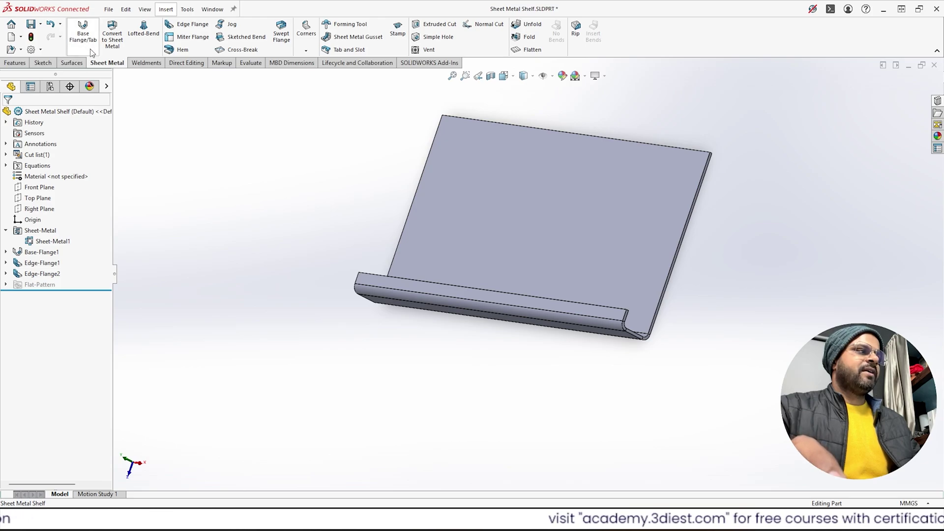
Start an Edge Flange and select both short side edges of the base plate
left_click(192, 25)
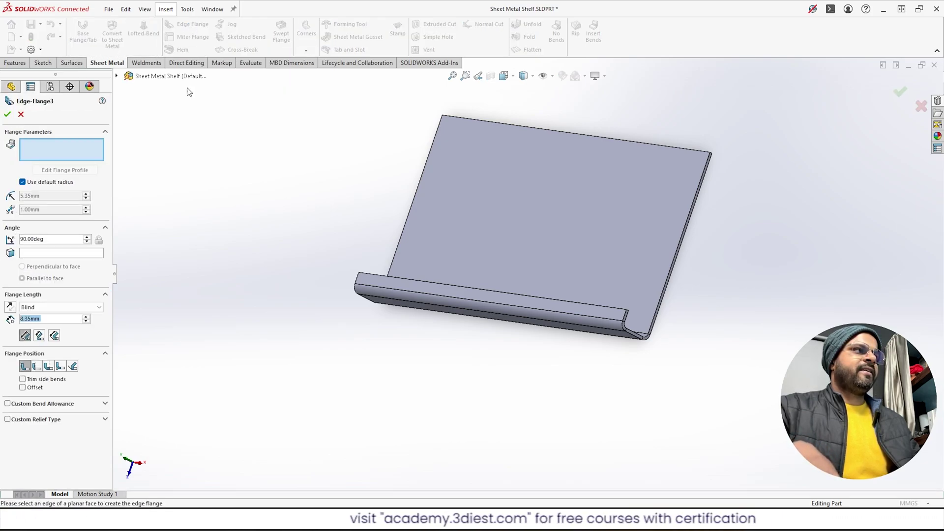
left_click(405, 229)
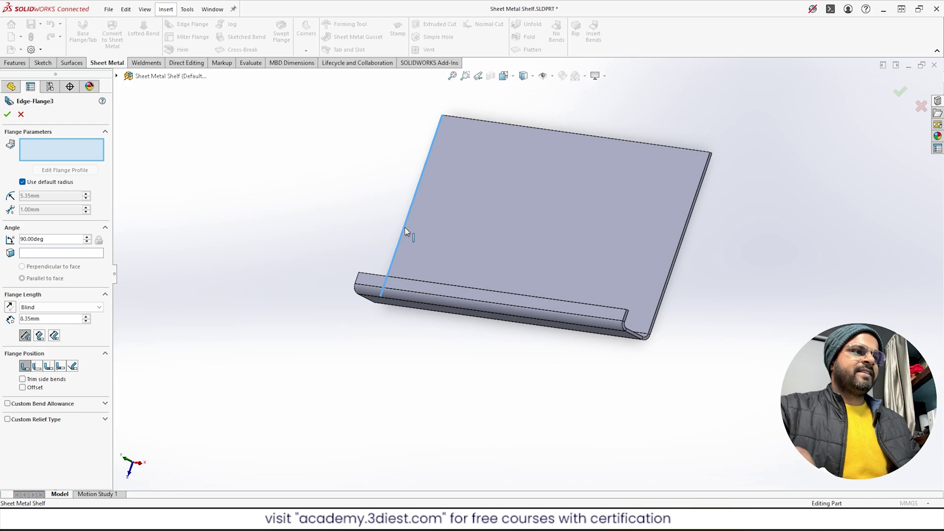
left_click(677, 270)
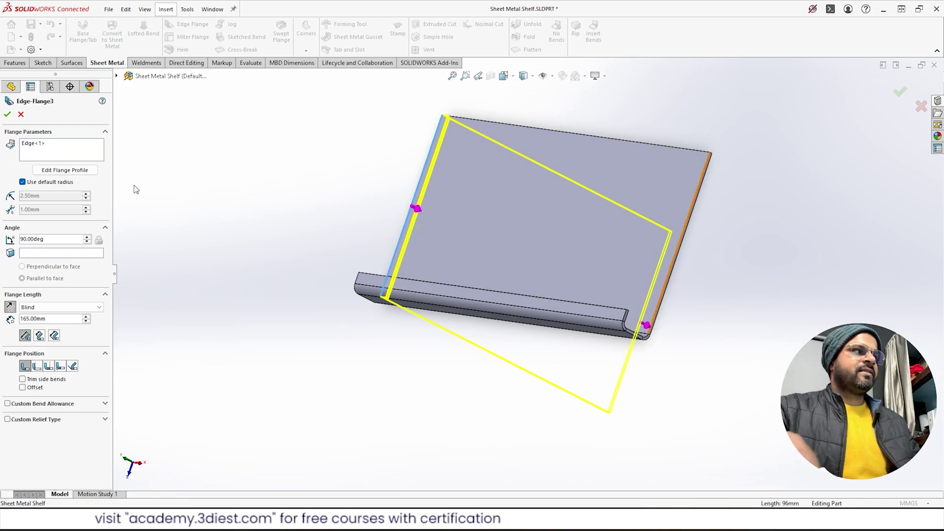
left_click(35, 156)
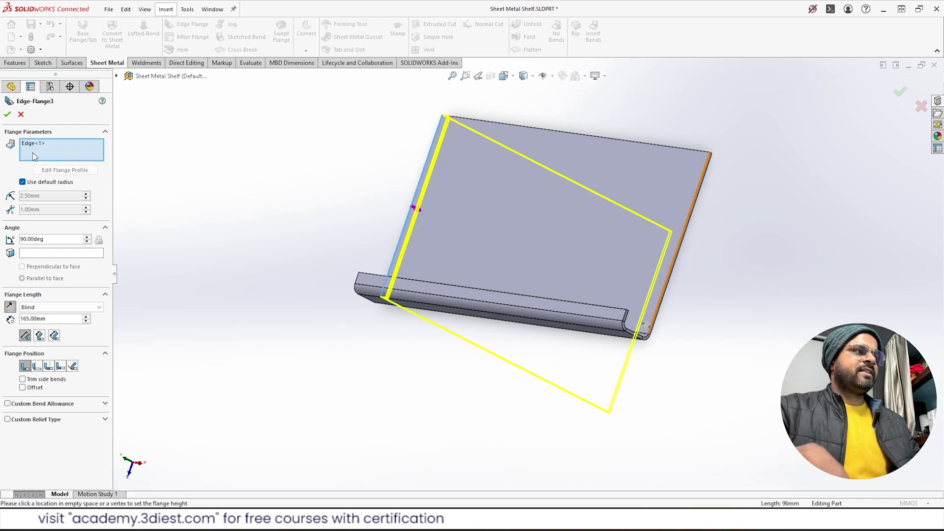
left_click(686, 220)
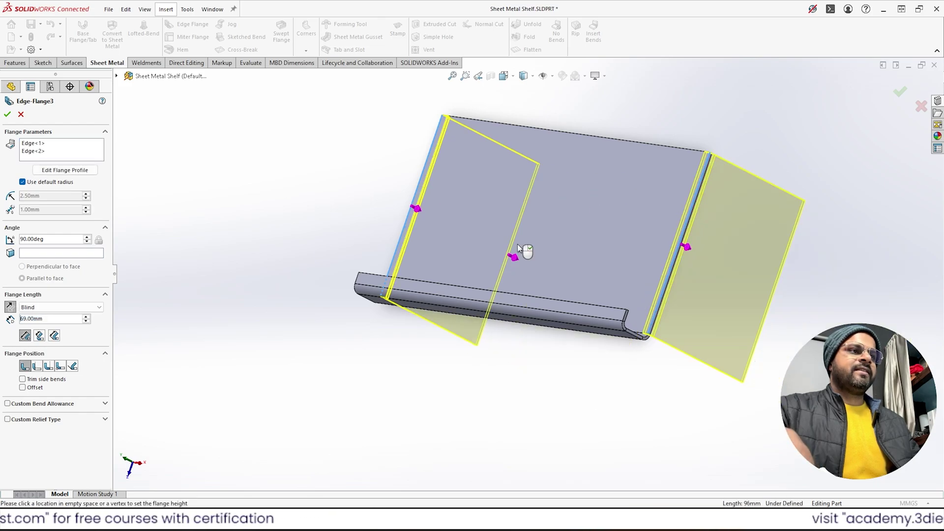
scroll(480, 133, "up", 3)
scroll(422, 142, "down", 3)
scroll(432, 123, "up", 4)
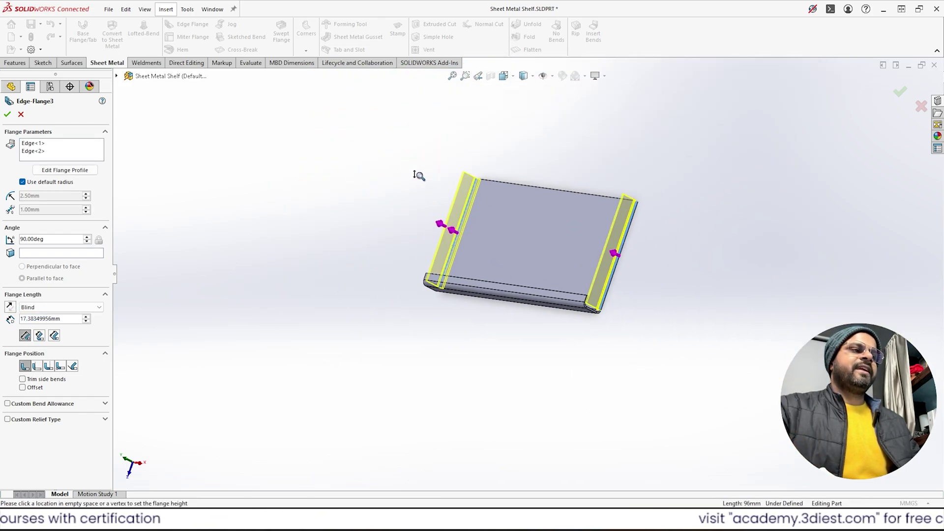
Point both side flanges upward, set their length to 100 mm and create the feature
left_click(421, 155)
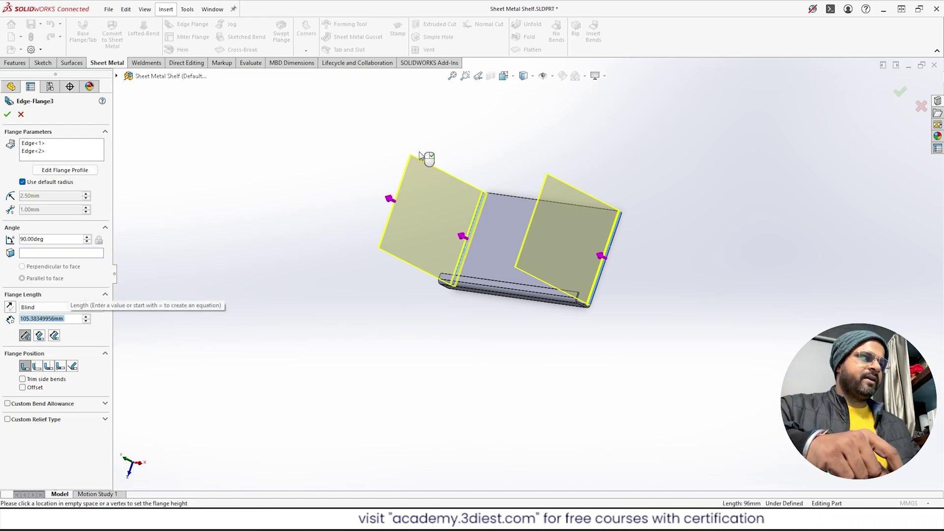
key("Up")
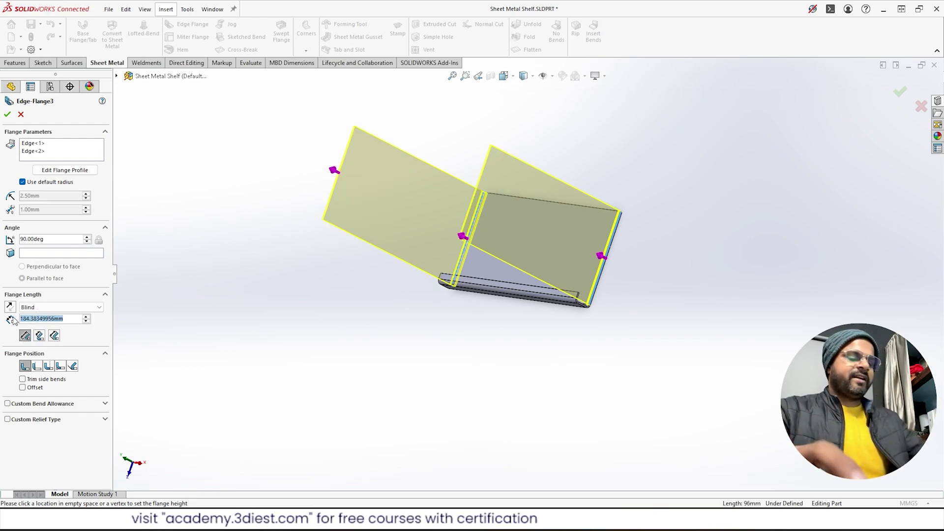
type("100")
key("Return")
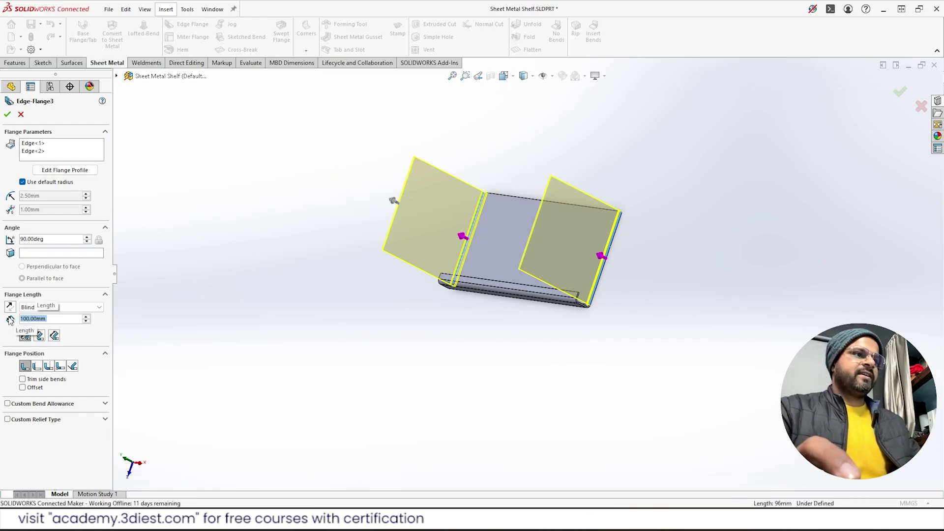
left_click(7, 114)
left_click(594, 250)
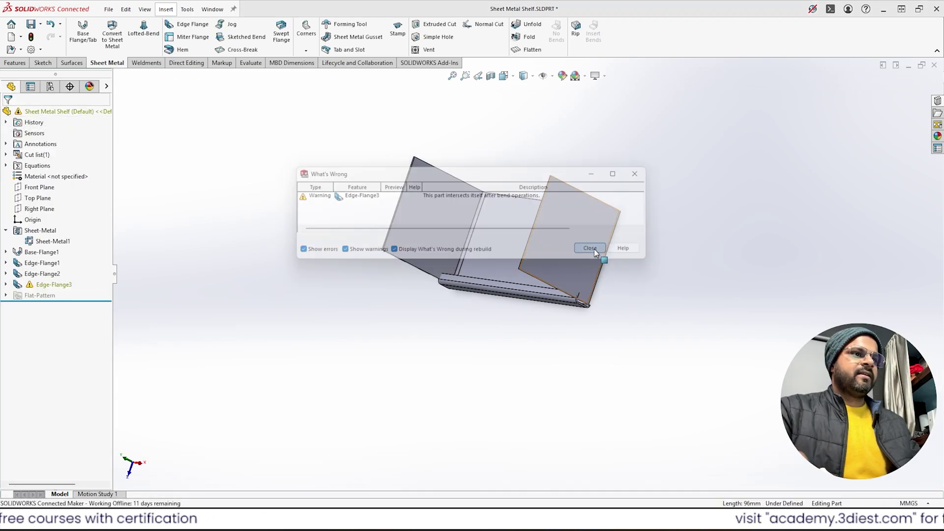
Inspect the front corner where the side flange meets the front flange and its lip
middle_click_drag(594, 249, 522, 253)
scroll(709, 291, "down", 5)
mouse_move(709, 291)
middle_mouse_down()
mouse_move(535, 227)
mouse_move(565, 278)
mouse_move(515, 237)
mouse_move(543, 280)
middle_mouse_up()
scroll(515, 237, "down", 4)
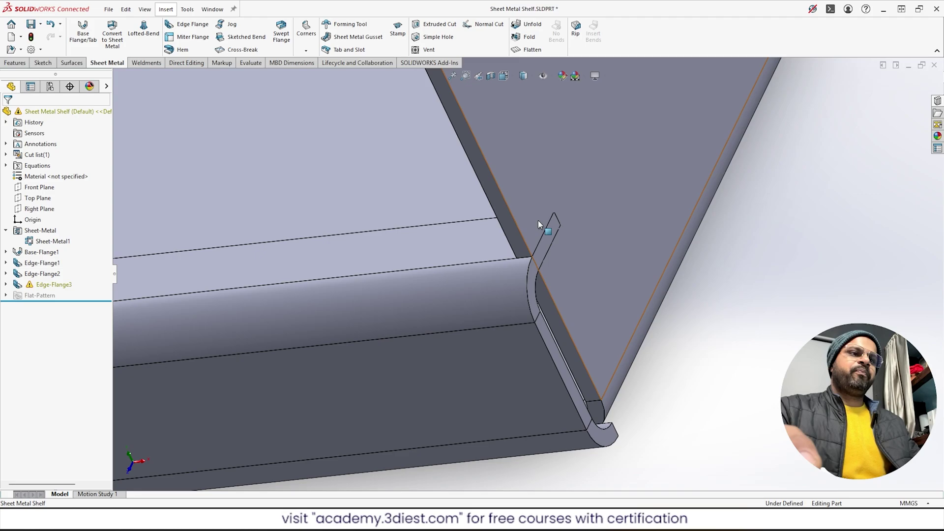
scroll(518, 285, "up", 3)
scroll(582, 279, "up", 6)
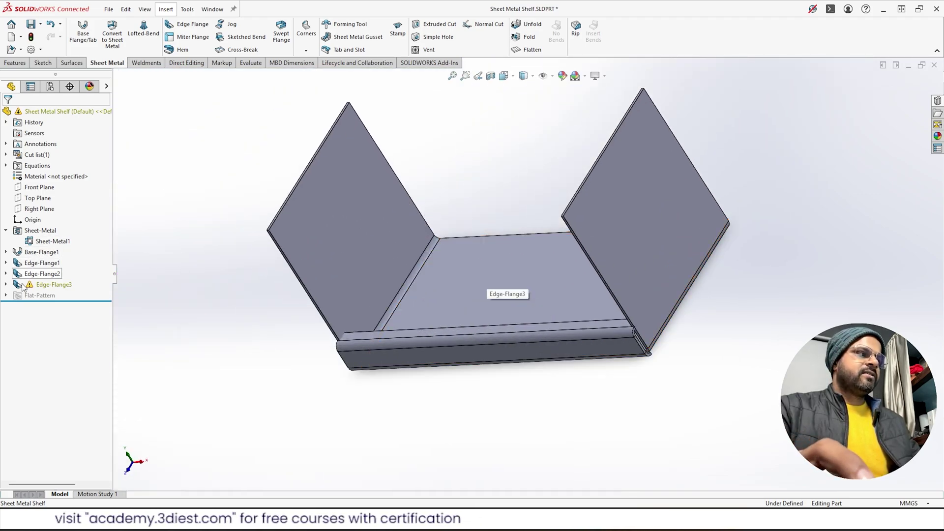
Edit the side flanges' feature, change the flange position to Bend Outside and accept it
right_click(52, 285)
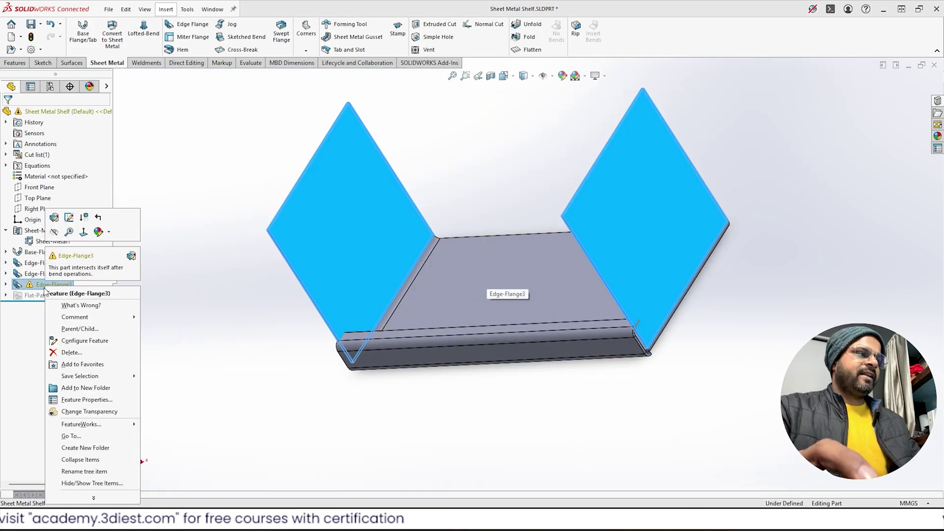
left_click(54, 218)
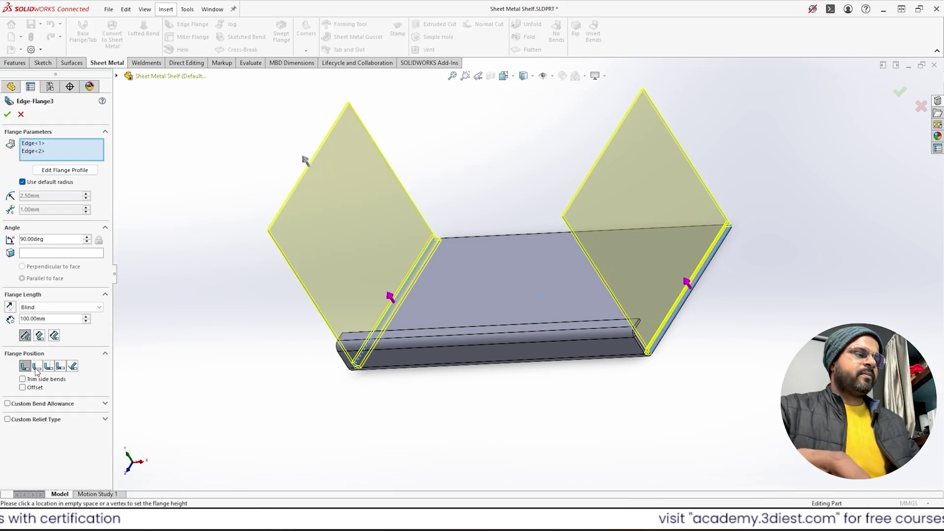
scroll(599, 335, "down", 5)
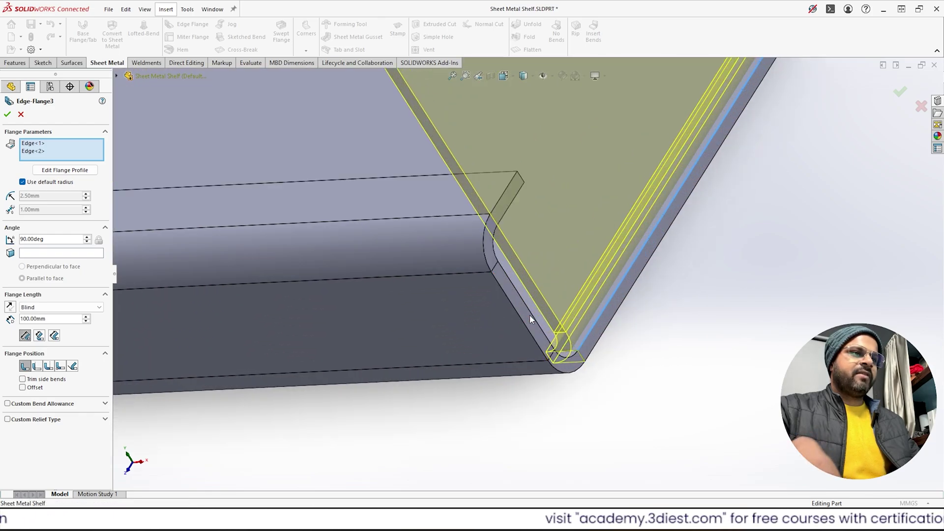
middle_click_drag(529, 315, 559, 286)
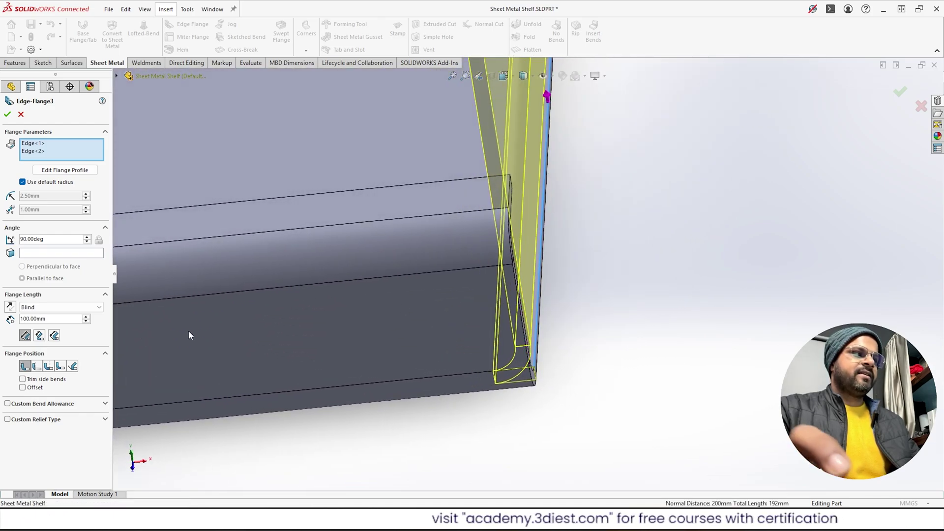
left_click(37, 367)
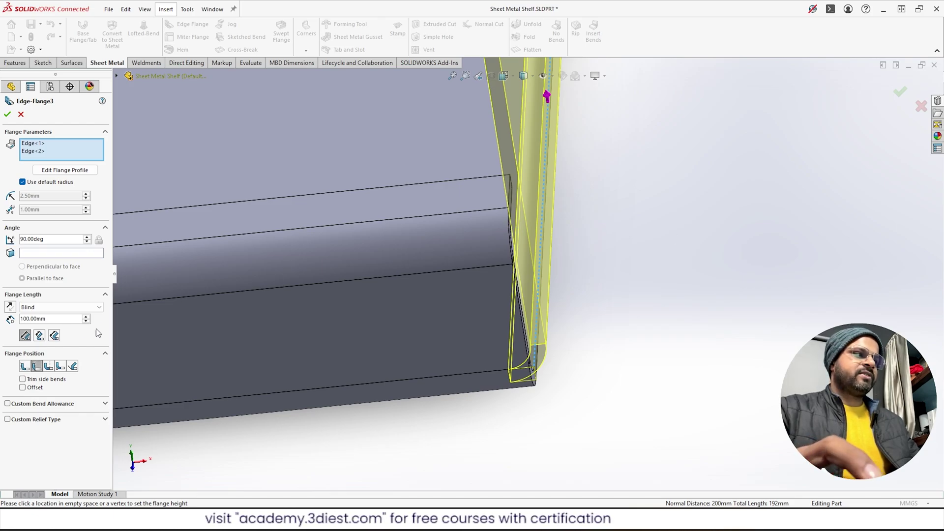
left_click(48, 367)
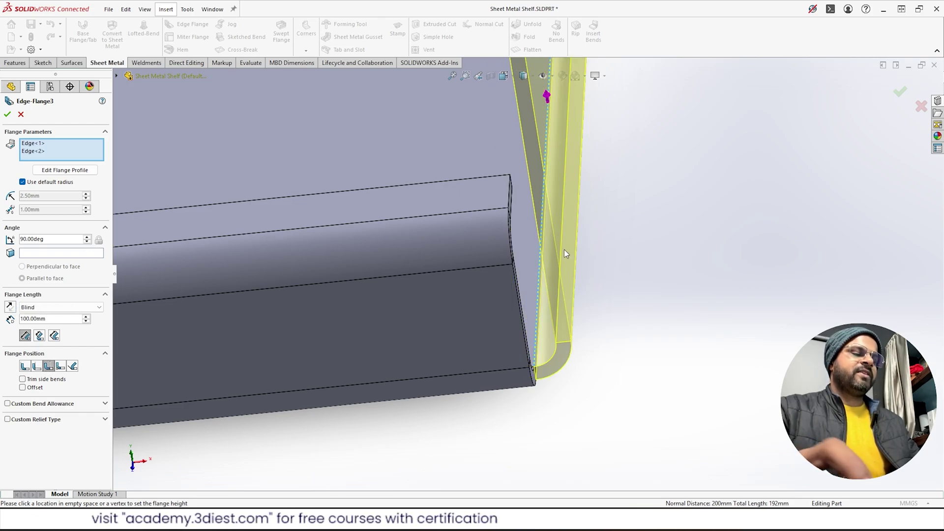
middle_click_drag(565, 253, 510, 201)
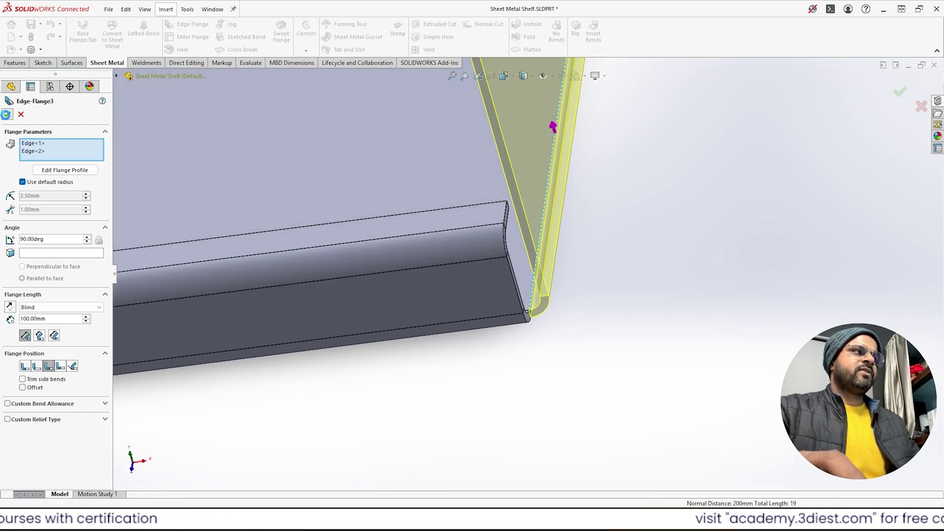
left_click(8, 114)
scroll(173, 242, "up", 5)
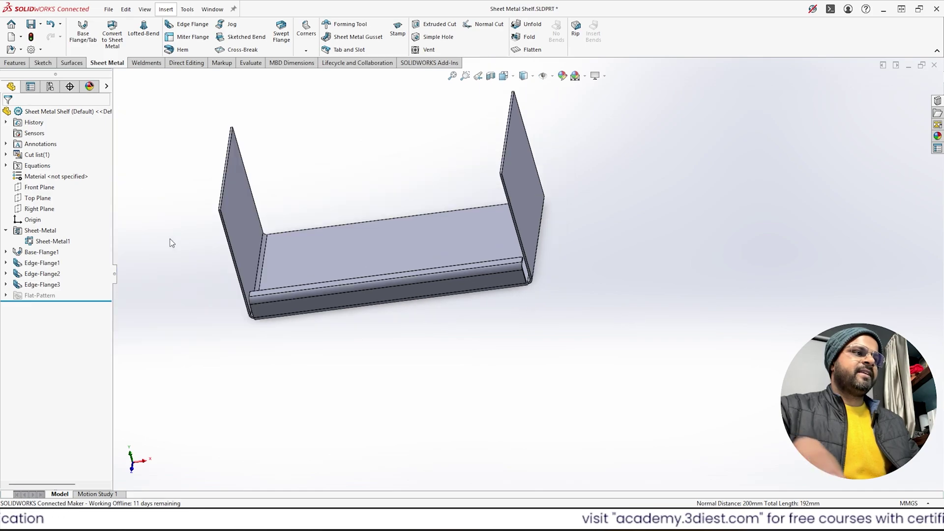
Examine the clearance between the side flanges and front lip, and view the shelf's rear edges
scroll(348, 333, "down", 5)
middle_click_drag(348, 333, 369, 324)
scroll(369, 324, "down", 6)
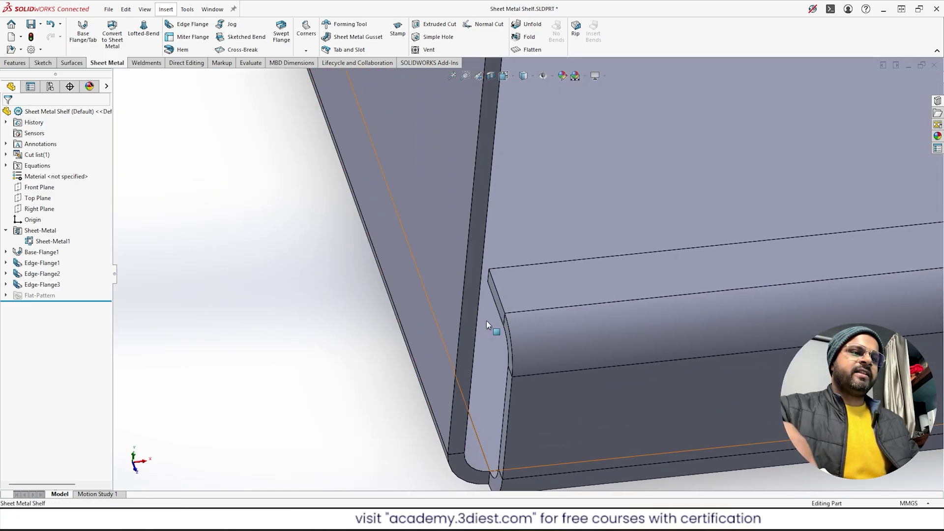
scroll(246, 229, "up", 5)
scroll(382, 238, "up", 6)
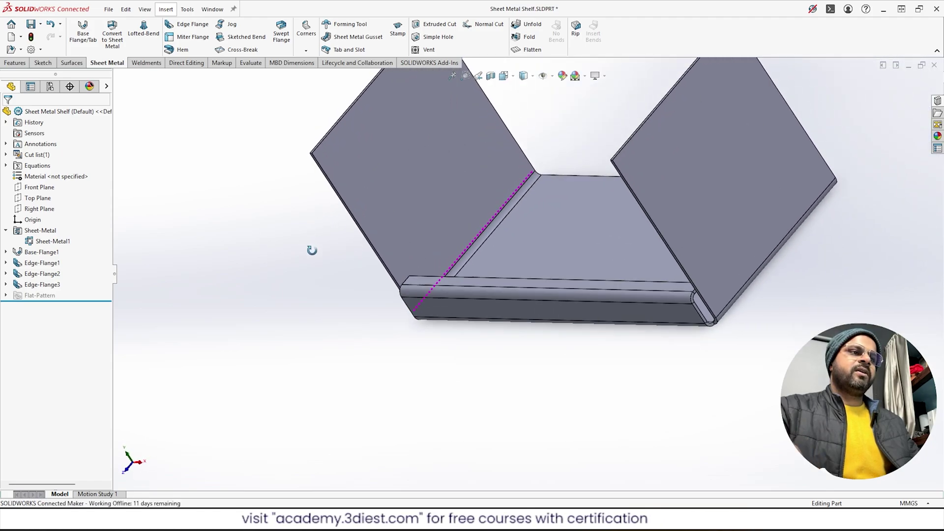
middle_click_drag(289, 279, 383, 359)
scroll(683, 102, "down", 3)
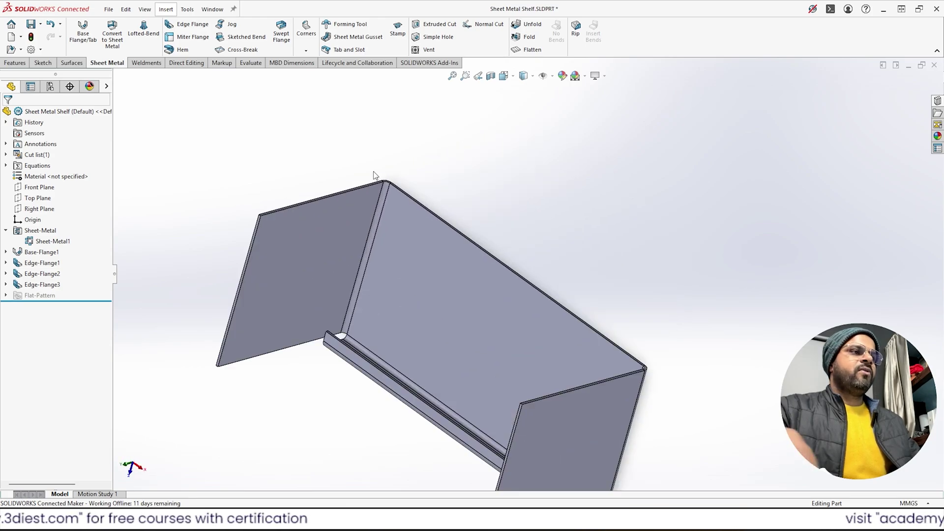
scroll(505, 259, "up", 3)
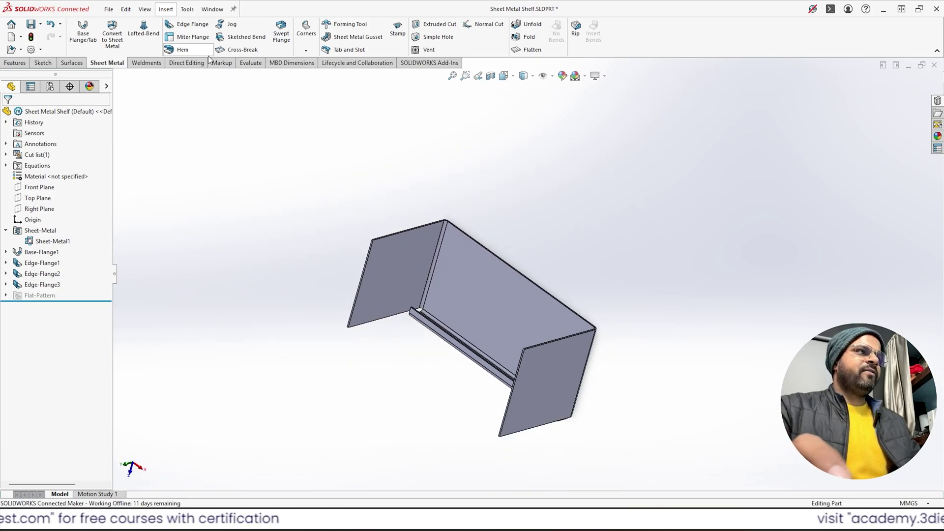
Start an edge flange on the shelf's three rear edges: both side flanges and the base
left_click(188, 28)
scroll(414, 234, "down", 5)
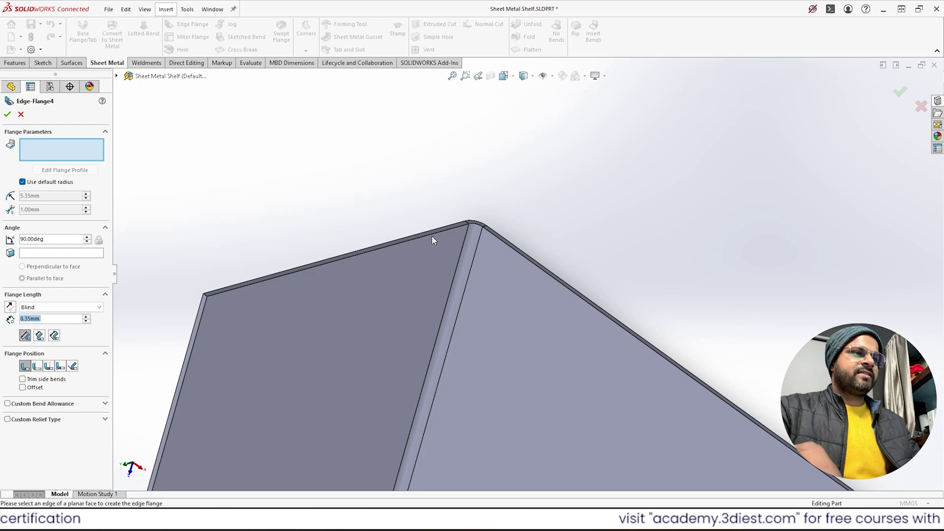
left_click(433, 235)
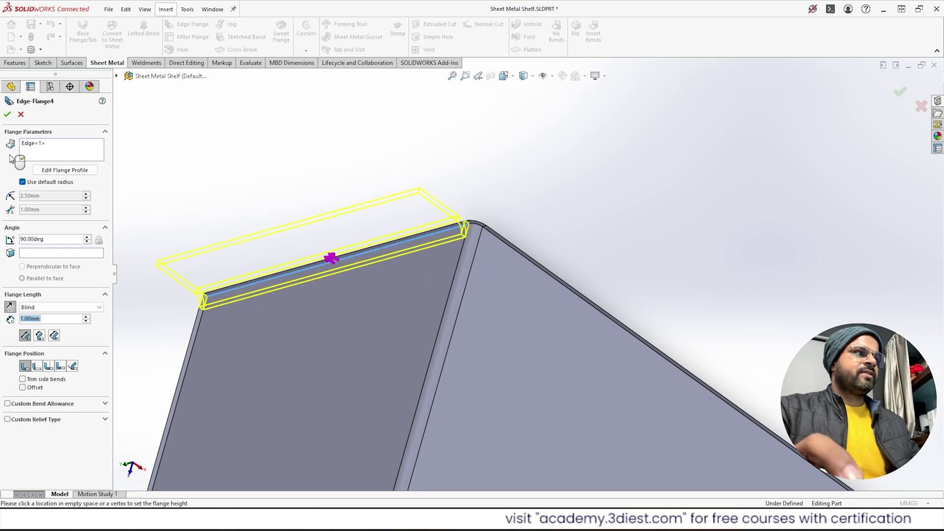
left_click(541, 269)
scroll(536, 268, "up", 5)
middle_click_drag(518, 173, 664, 369)
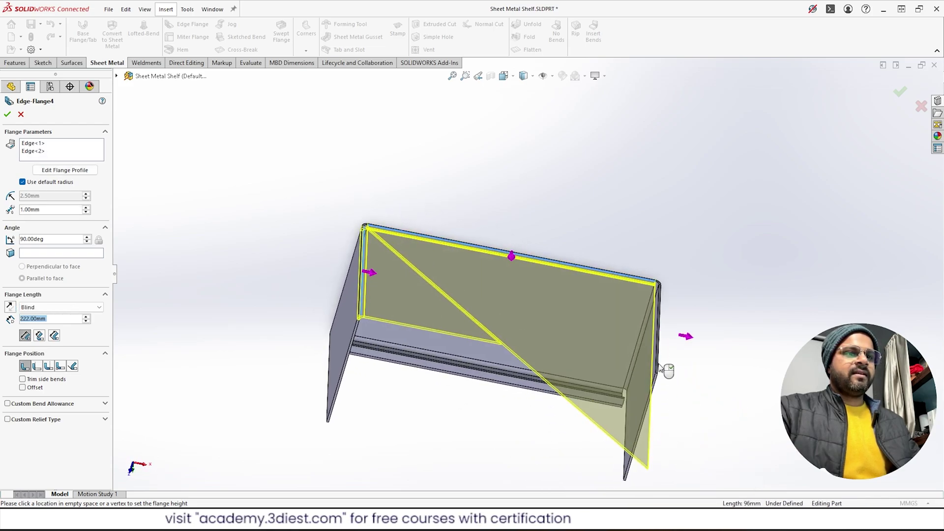
scroll(618, 344, "down", 8)
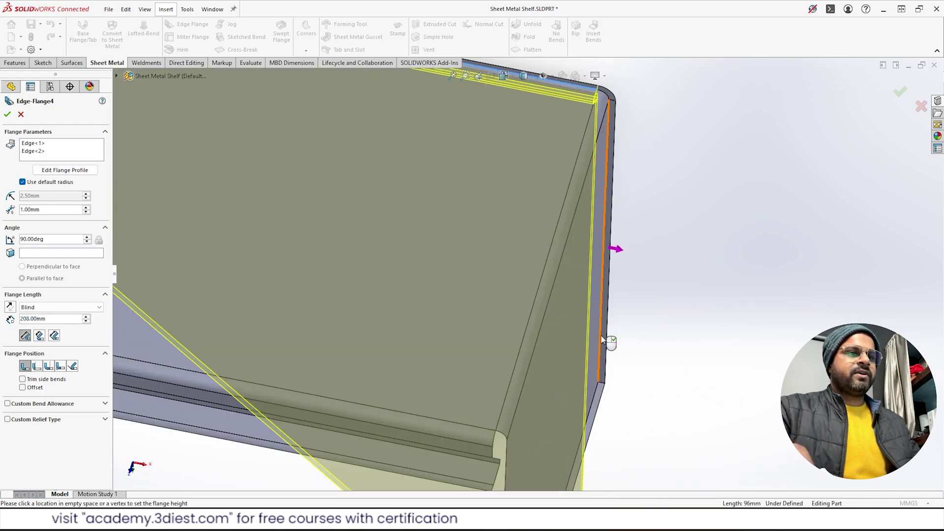
left_click(70, 157)
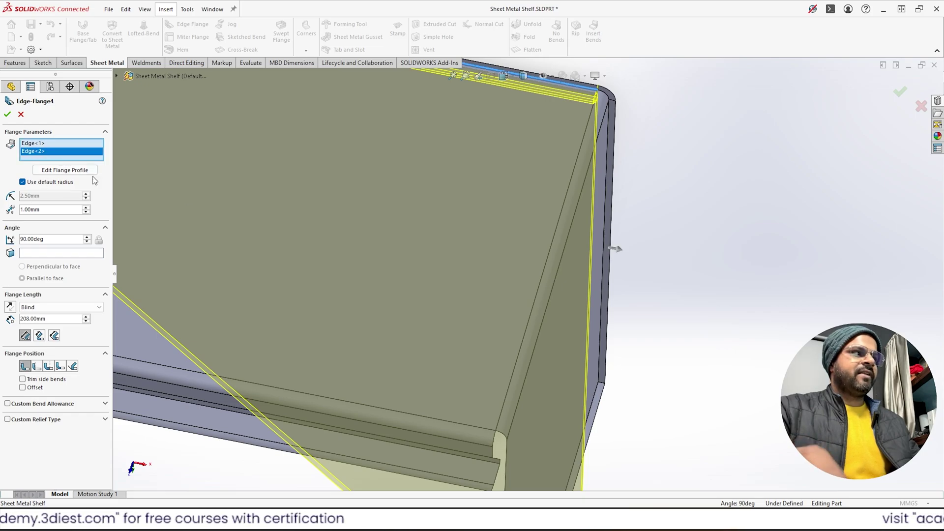
left_click(598, 329)
left_click(42, 146)
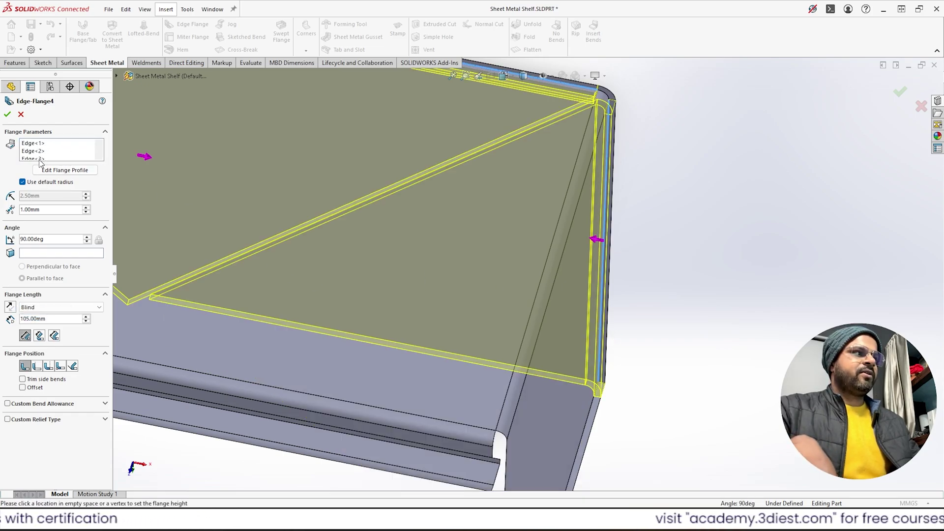
Point the three rear flanges inward, set their length to 20 mm and create the feature
scroll(645, 249, "up", 5)
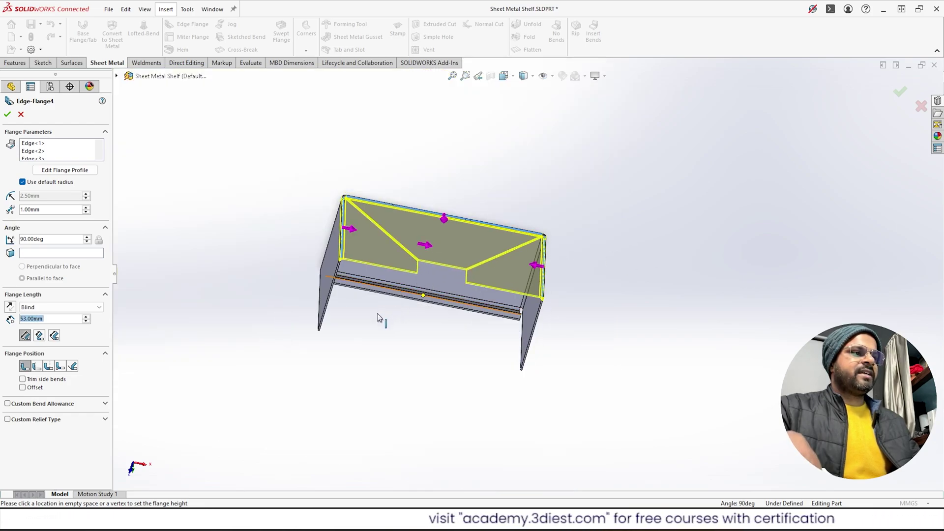
left_click(346, 329)
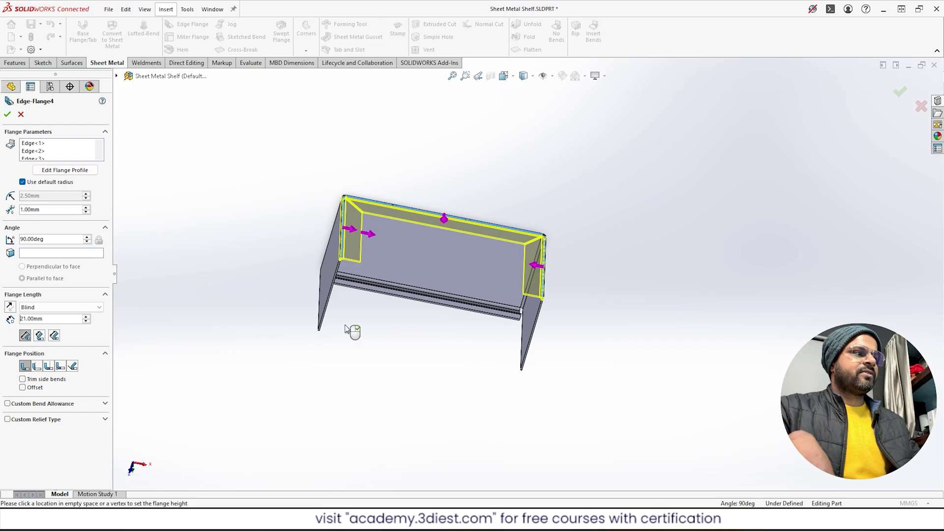
type("20")
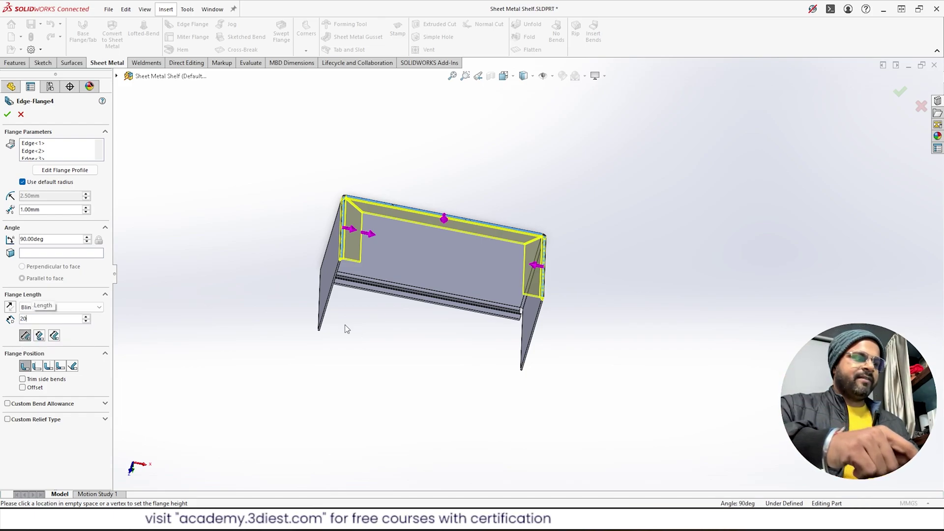
key("Return")
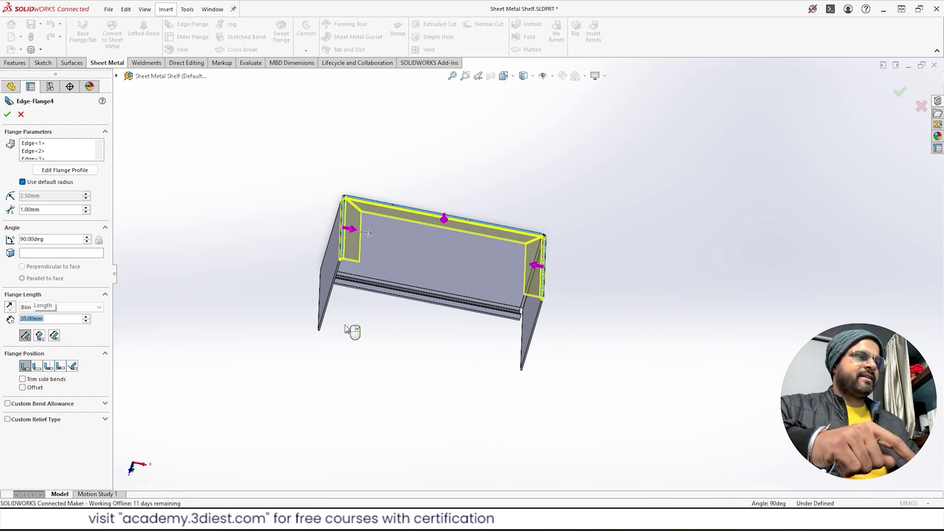
key("Return")
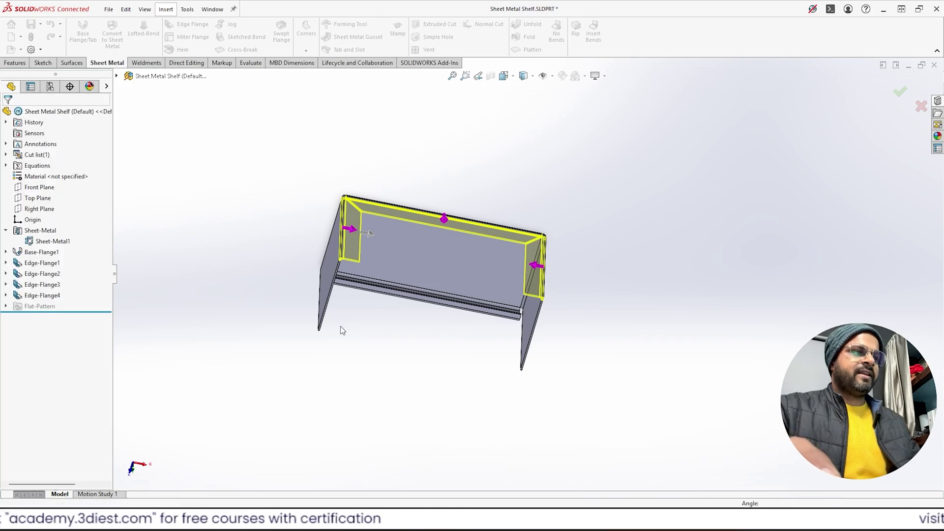
Edit the rear flanges' feature to use a custom Obround relief type and accept it
scroll(391, 226, "up", 3)
middle_click_drag(391, 226, 389, 336)
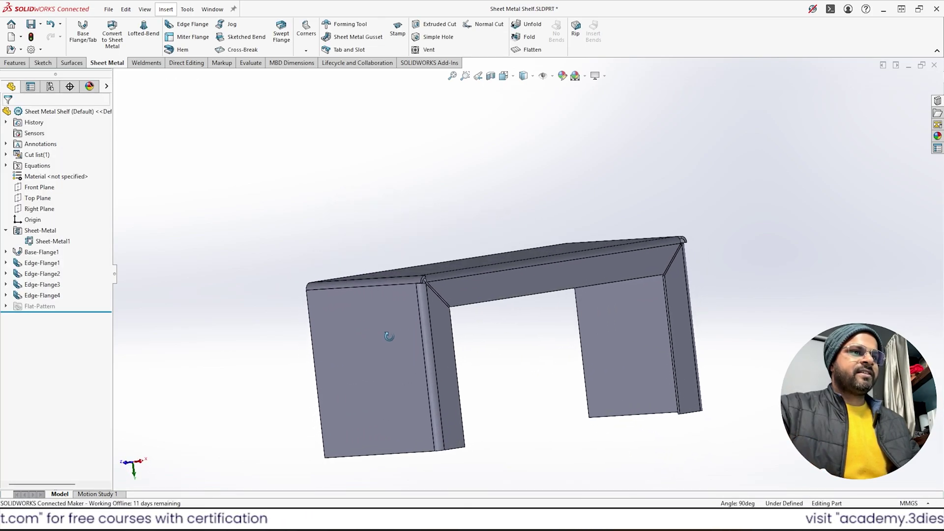
scroll(456, 309, "up", 3)
middle_click_drag(433, 249, 562, 303)
right_click(45, 263)
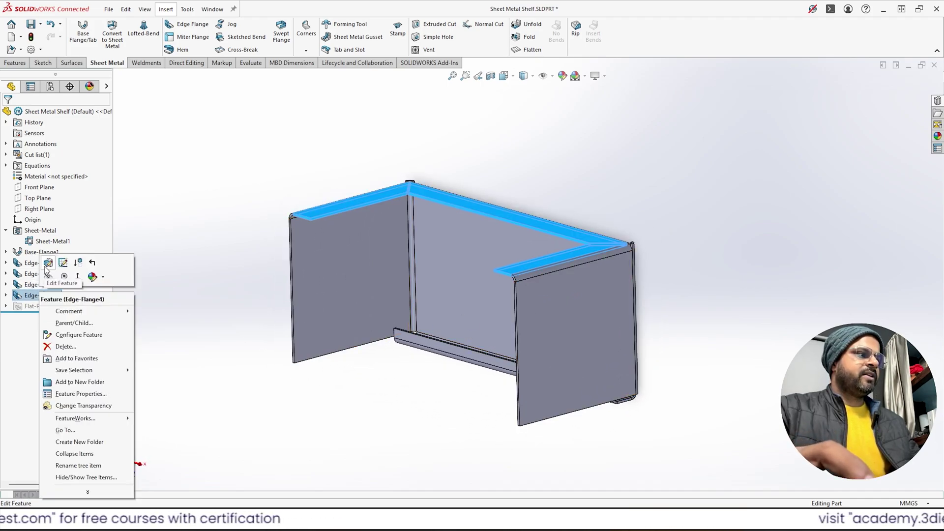
left_click(45, 263)
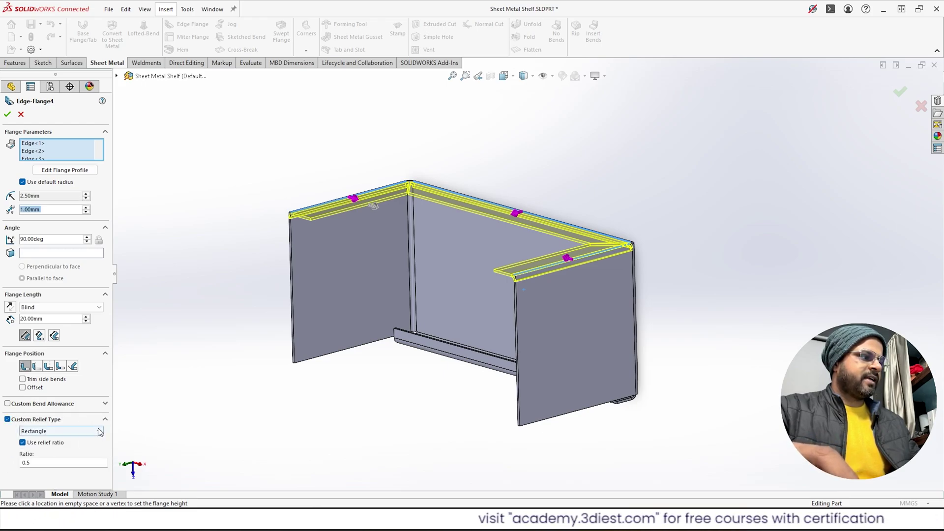
left_click(63, 433)
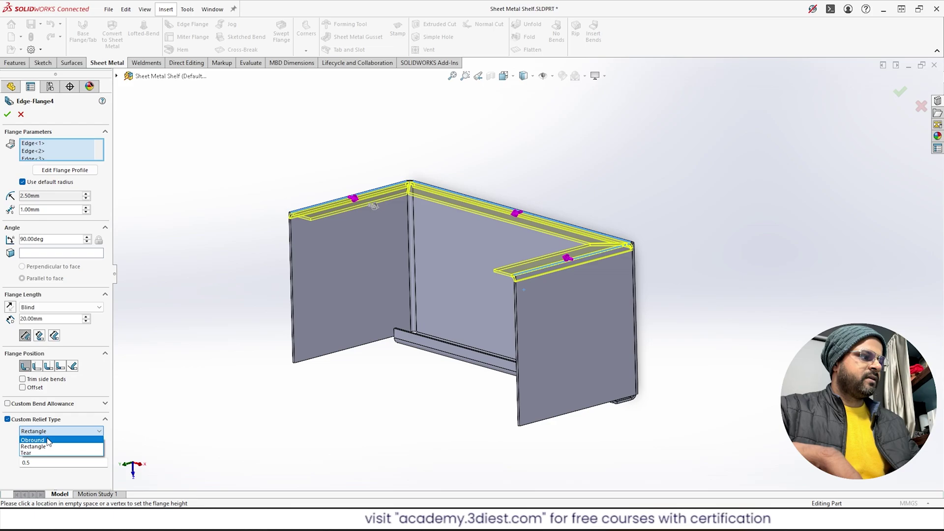
left_click(46, 440)
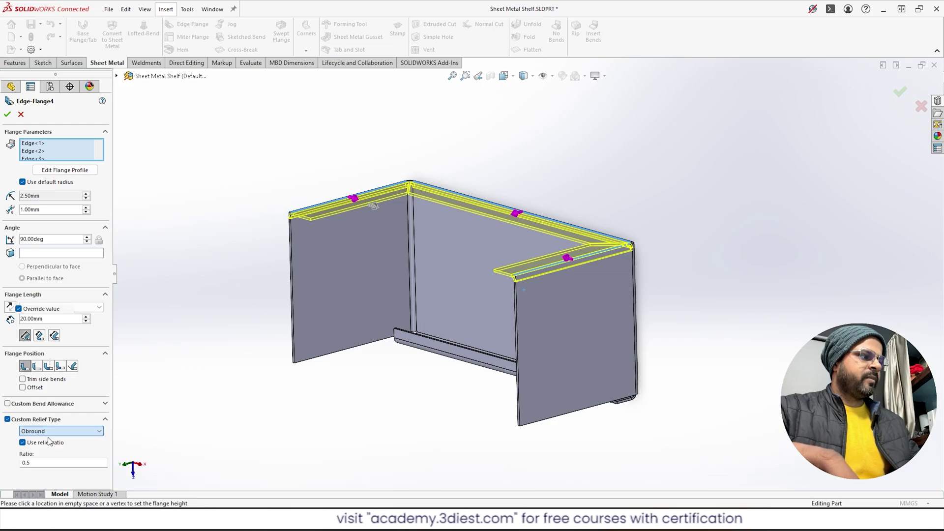
left_click(7, 114)
Set up a chamfer-type Break Corner on the upper front corner edges of both side flanges
scroll(472, 204, "down", 5)
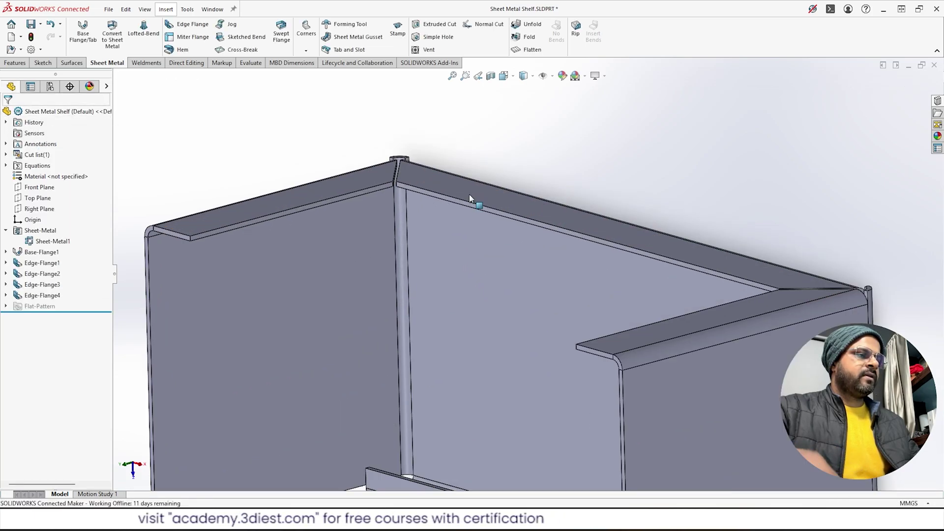
middle_click_drag(468, 211, 414, 278)
scroll(418, 208, "up", 5)
scroll(659, 256, "up", 5)
scroll(414, 282, "down", 6)
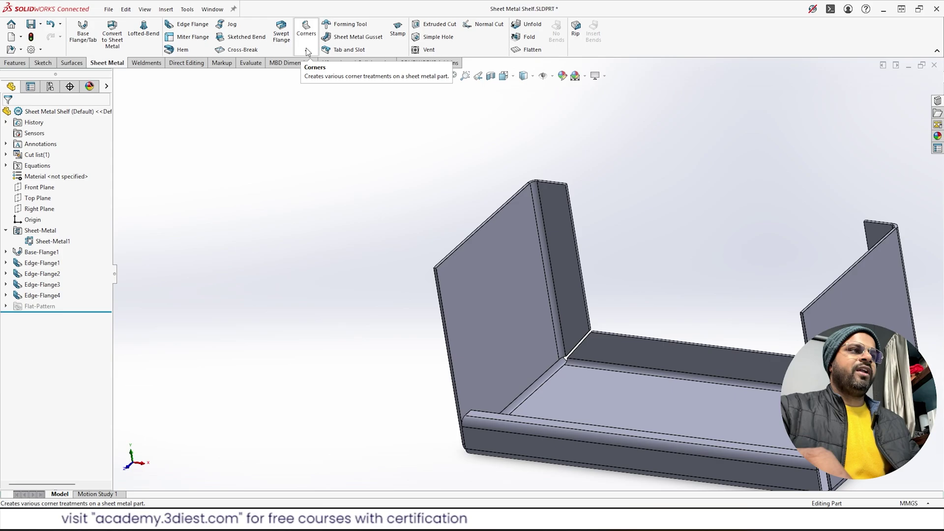
left_click(306, 51)
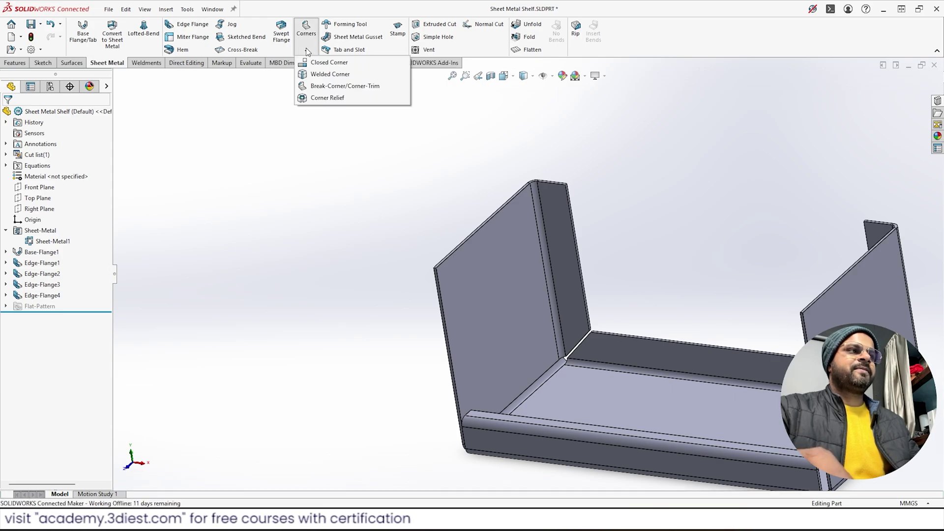
left_click(337, 87)
scroll(442, 290, "down", 3)
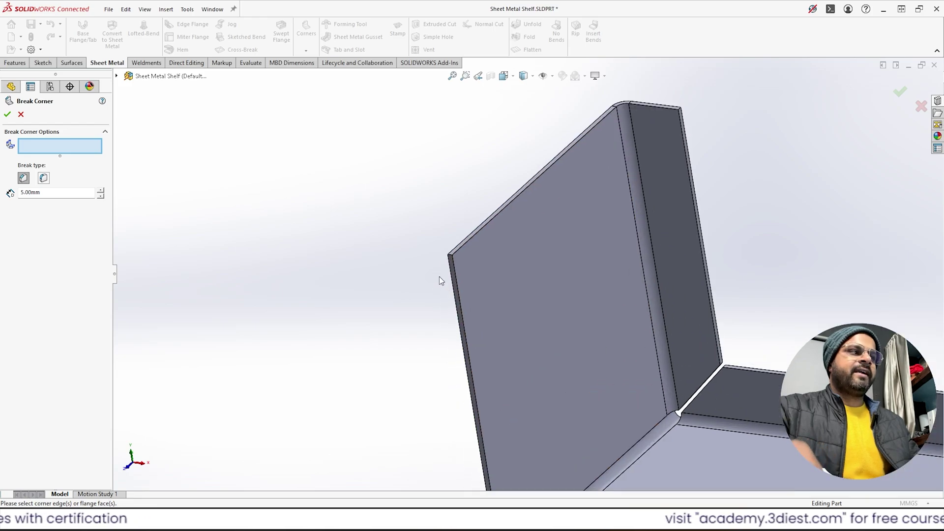
left_click(24, 179)
scroll(426, 256, "down", 3)
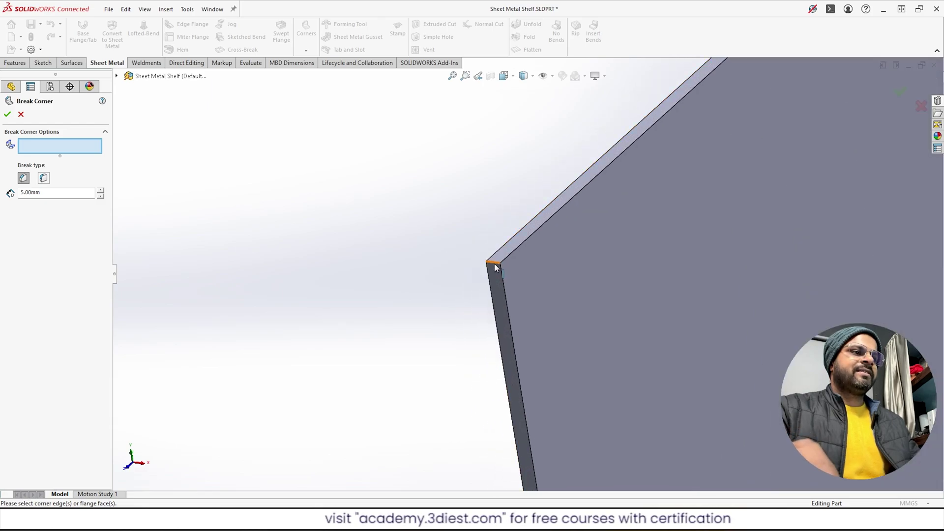
left_click(496, 268)
scroll(350, 270, "up", 5)
scroll(545, 283, "down", 5)
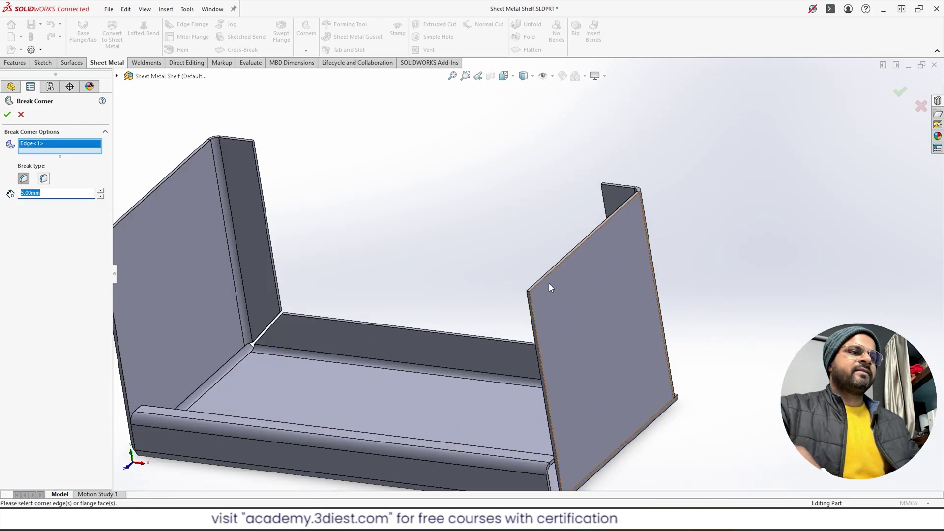
left_click(612, 320)
scroll(595, 312, "up", 5)
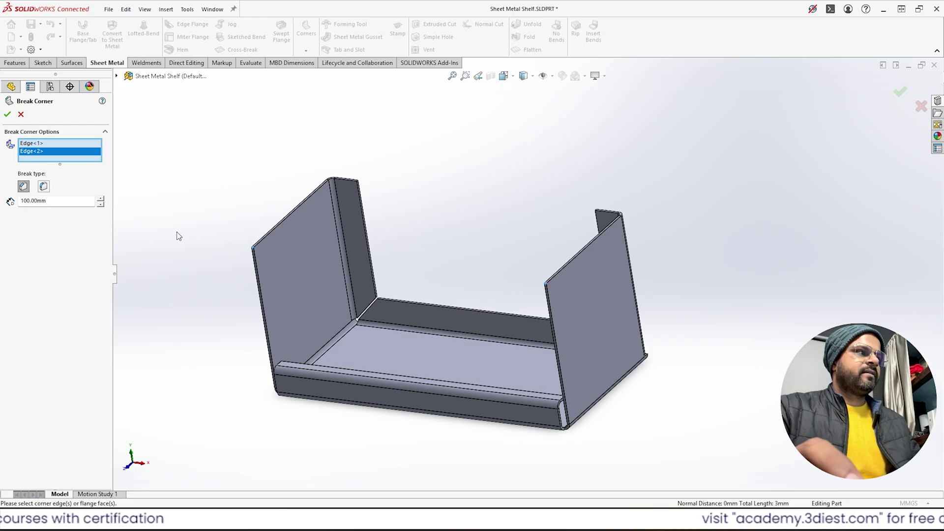
Set the corner break distance to 80 mm and create the chamfers on both side flanges
double_click(20, 200)
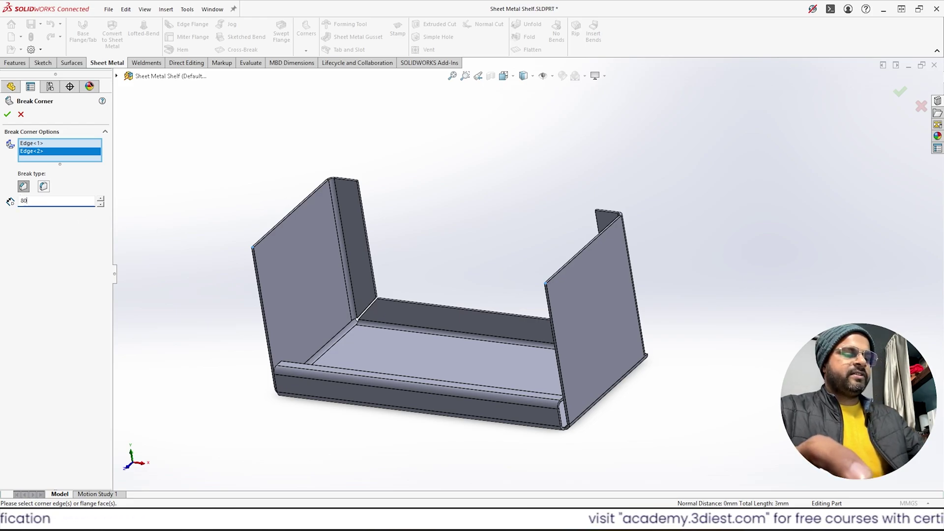
key("Return")
scroll(319, 315, "down", 4)
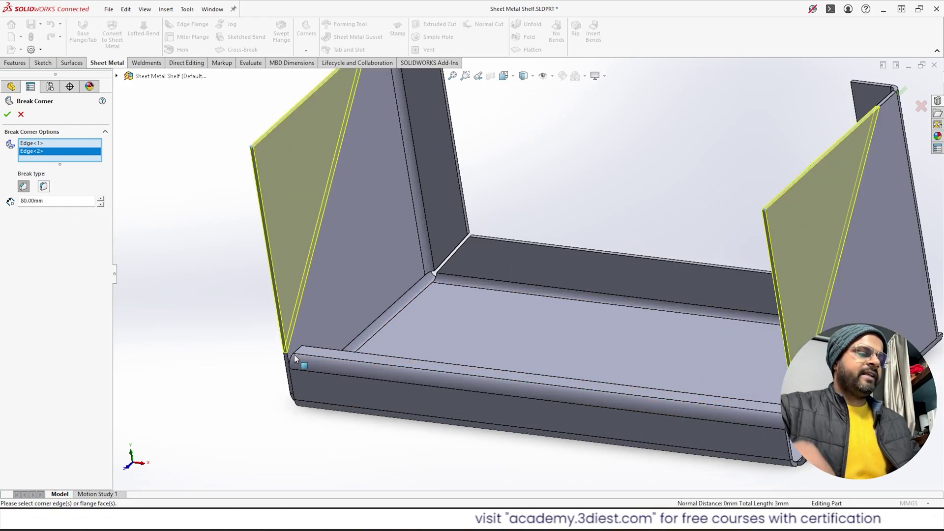
middle_click_drag(319, 316, 310, 312)
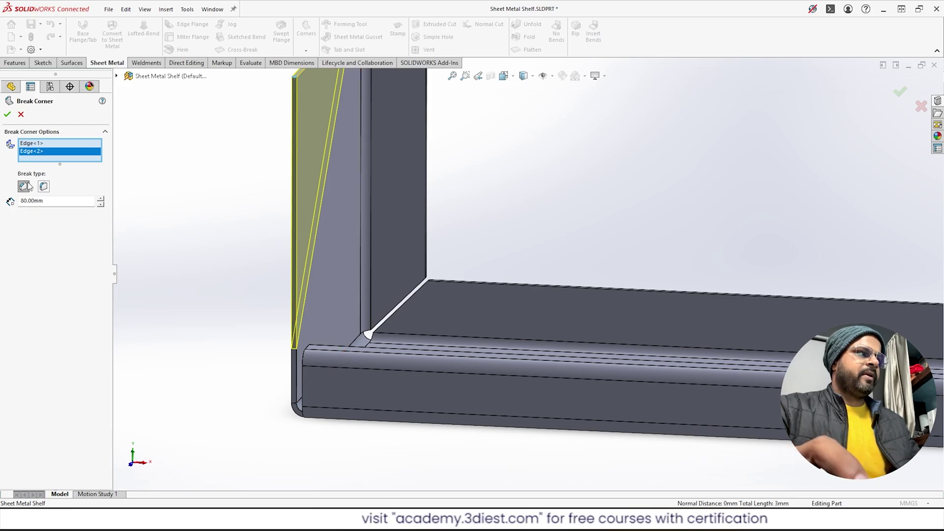
left_click(7, 114)
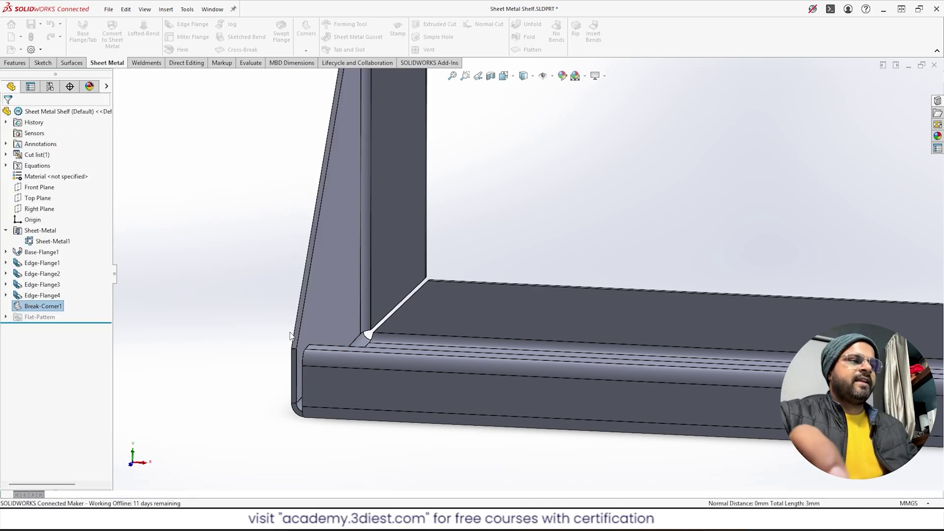
Start an edge flange on the slanted front edges of both side flanges
scroll(315, 312, "up", 3)
middle_click_drag(315, 311, 435, 297)
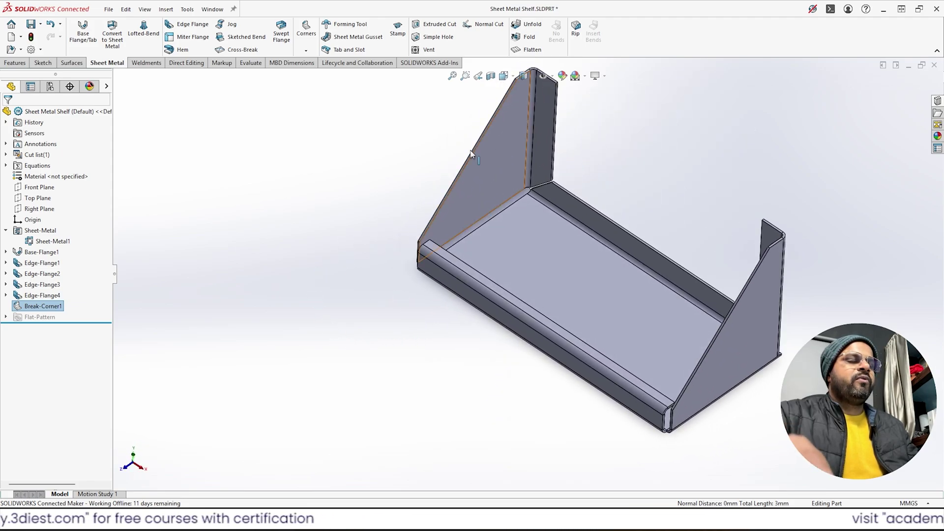
scroll(510, 178, "down", 5)
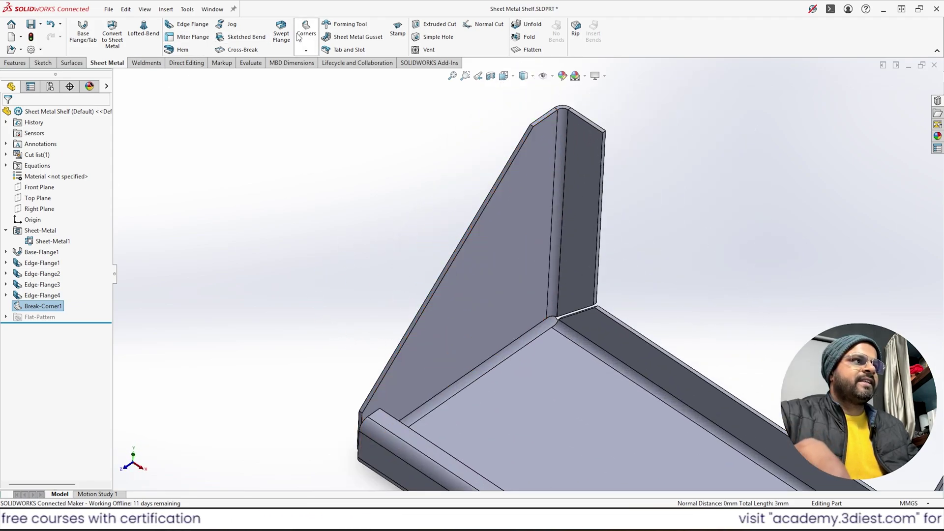
left_click(197, 28)
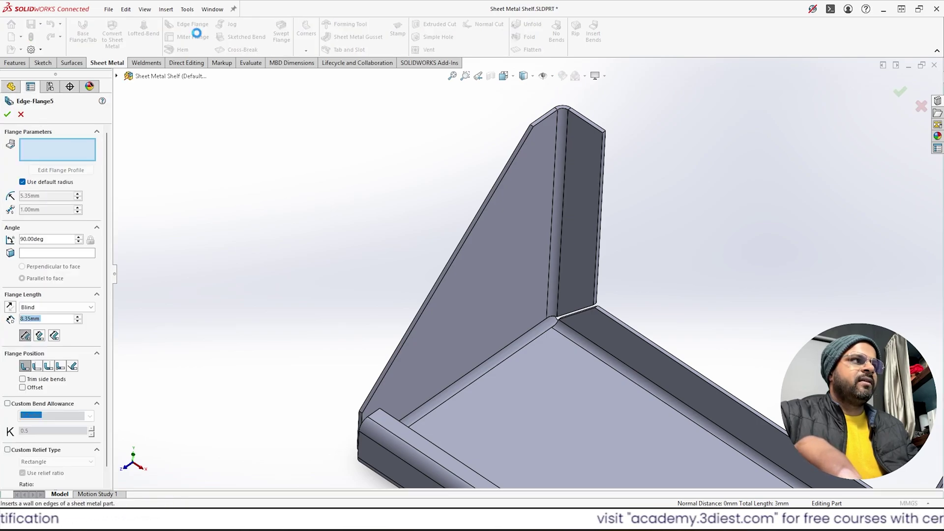
left_click(459, 255)
scroll(469, 258, "up", 5)
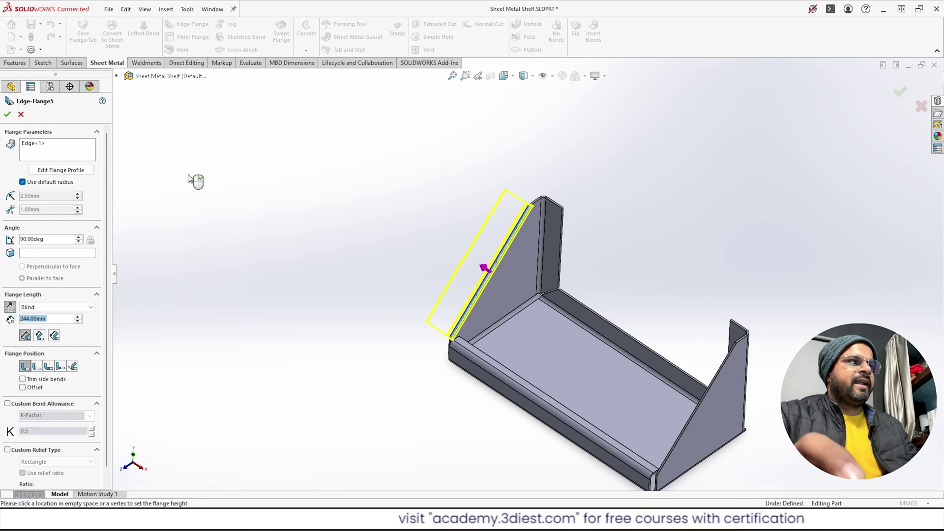
left_click(71, 159)
middle_click_drag(316, 162, 617, 279)
scroll(616, 279, "down", 6)
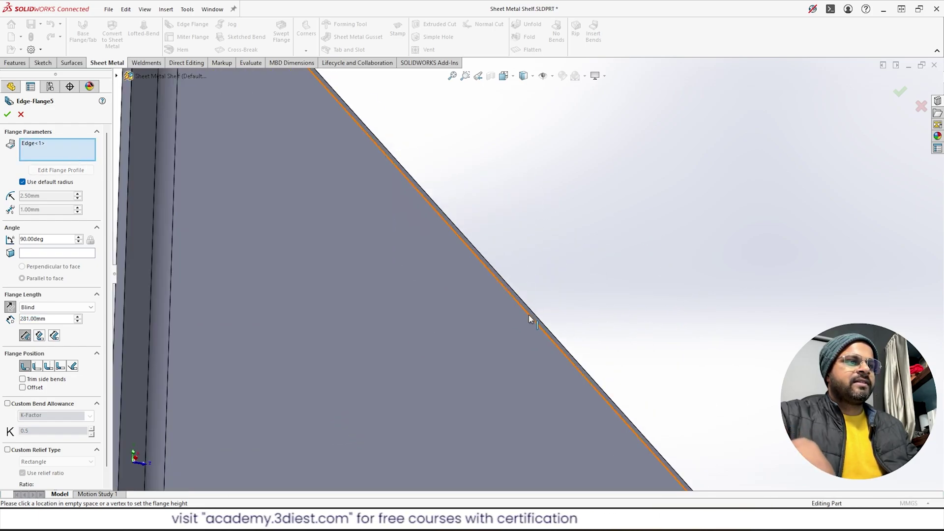
left_click(529, 315)
scroll(526, 223, "up", 10)
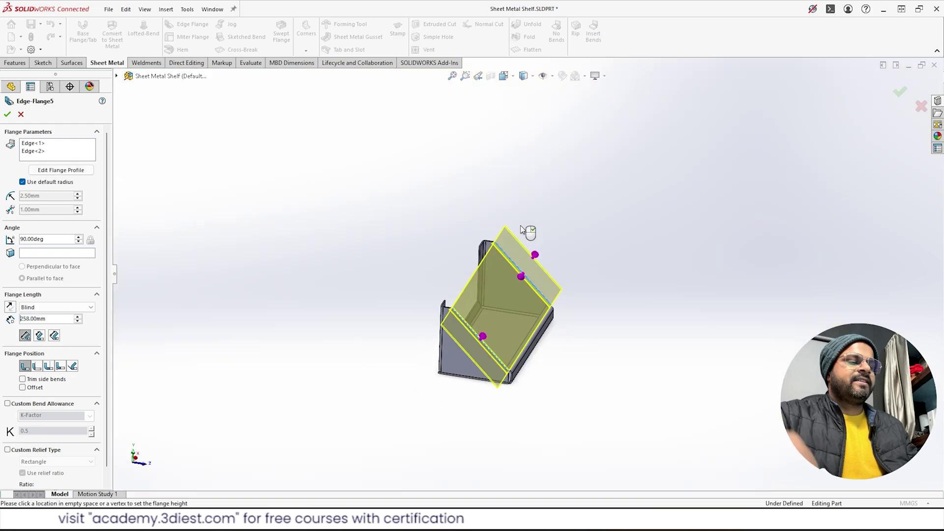
Point the two slanted-edge flanges inward and set their length to 20 mm
middle_click_drag(520, 225, 475, 291)
key("Home")
key("Delete")
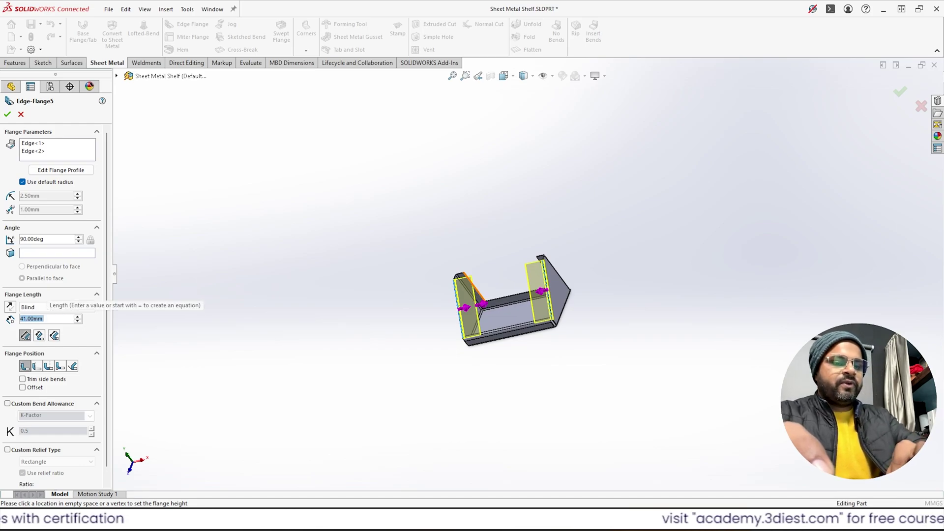
type("20")
key("Return")
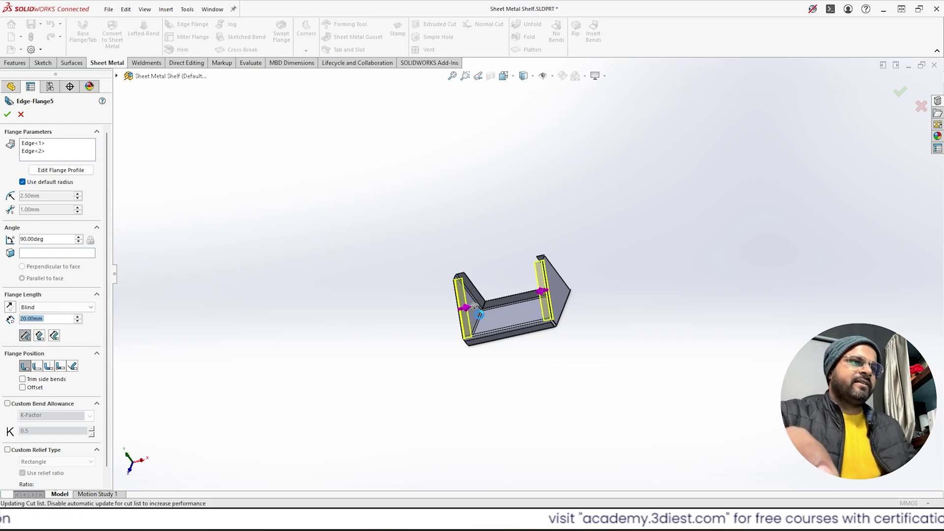
Create the two slanted-edge flanges and inspect the corner where one of them meets the front lip
key("Return")
left_click(592, 249)
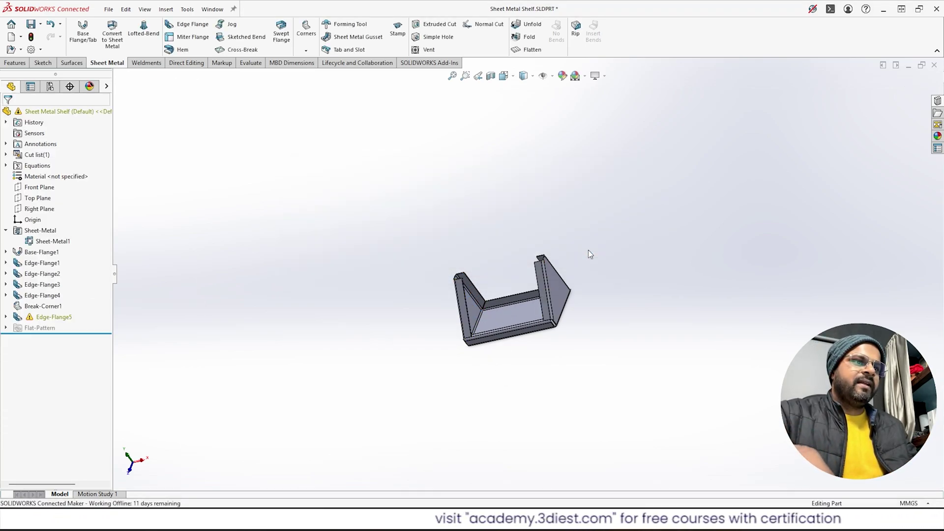
scroll(587, 290, "down", 8)
scroll(588, 291, "down", 5)
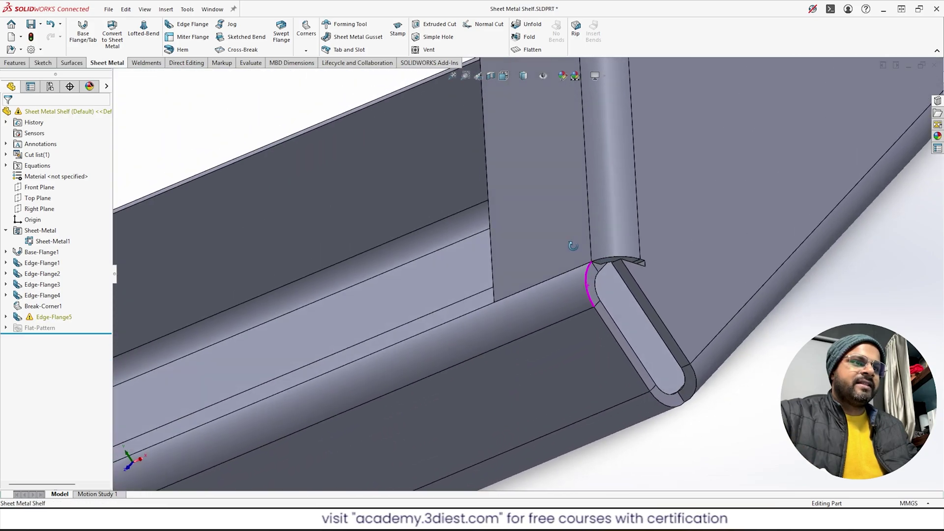
scroll(420, 329, "up", 5)
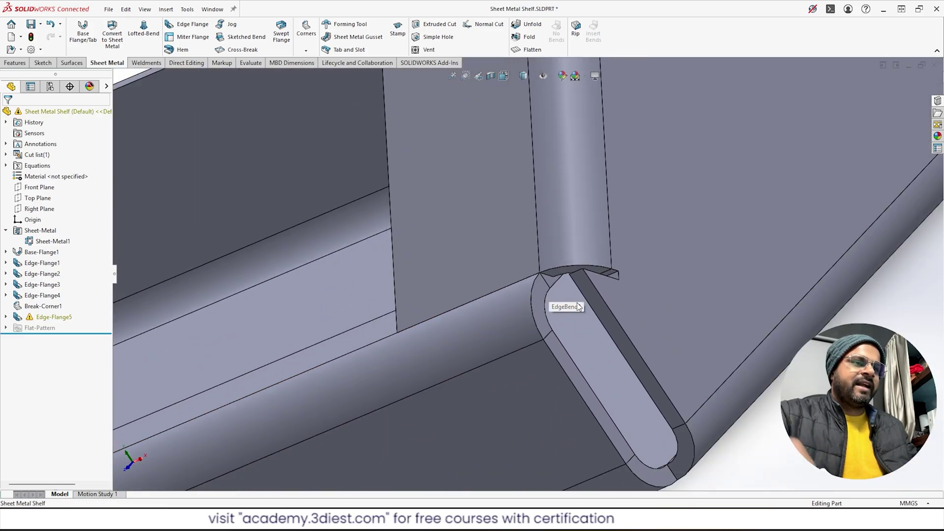
scroll(565, 295, "down", 5)
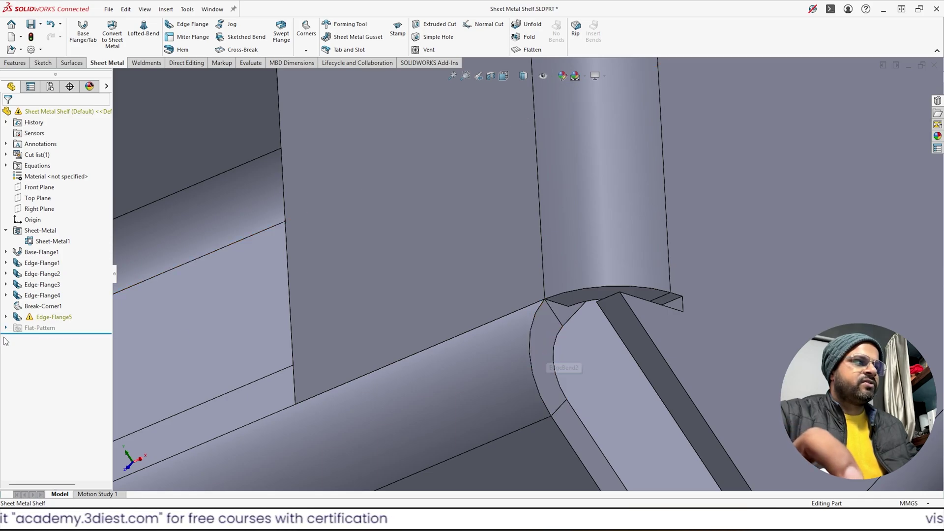
Edit the side flanges' corner chamfers and set the break distance to 75 mm
right_click(33, 308)
left_click(41, 280)
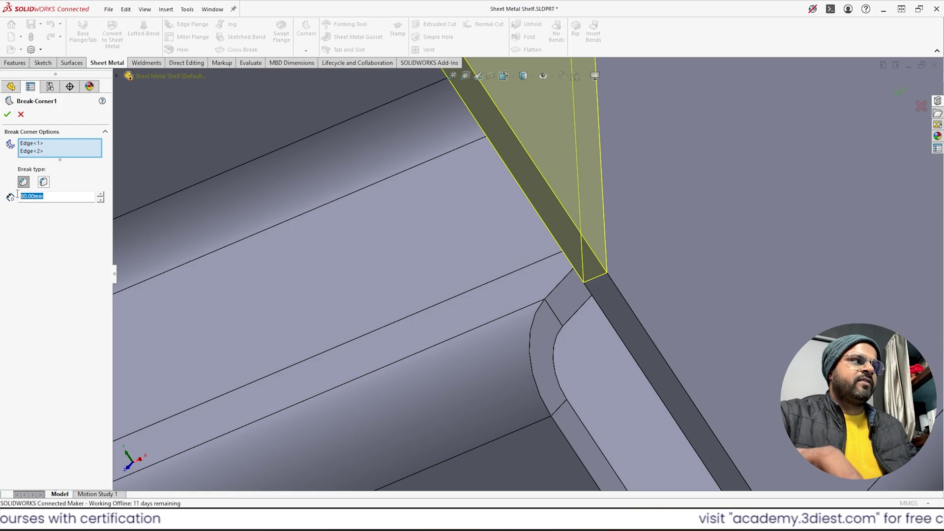
type("75")
key("Return")
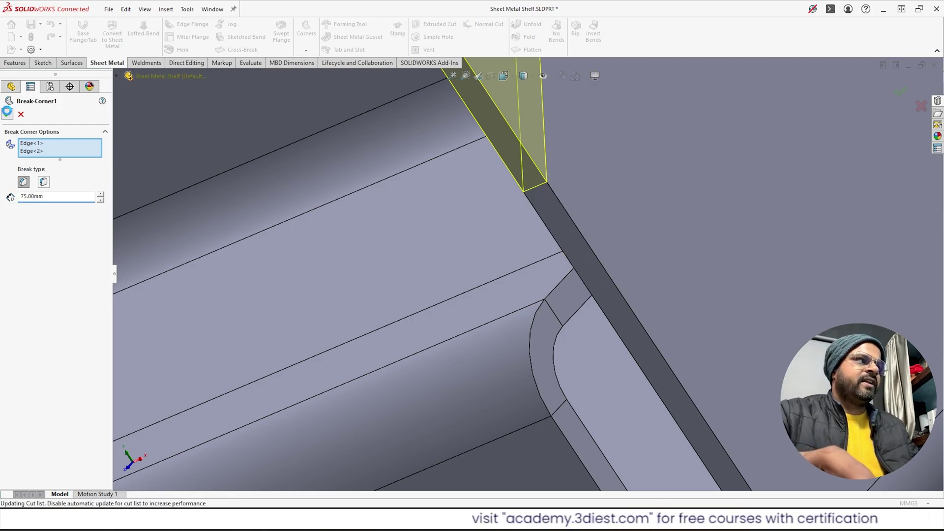
key("Return")
middle_click_drag(470, 271, 765, 244)
scroll(765, 243, "up", 10)
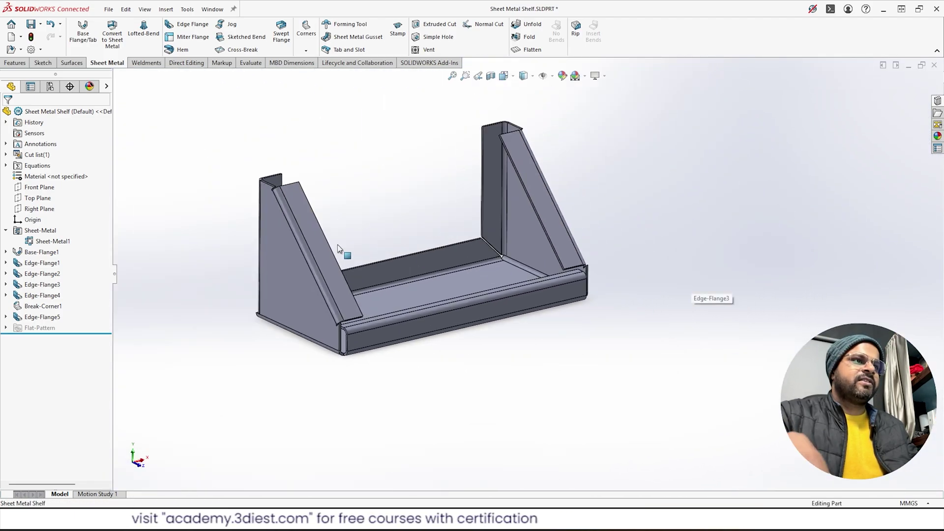
Flatten the shelf to examine its flat pattern, and return it to the folded state
scroll(286, 255, "down", 2)
middle_click_drag(287, 255, 388, 311)
scroll(495, 259, "down", 2)
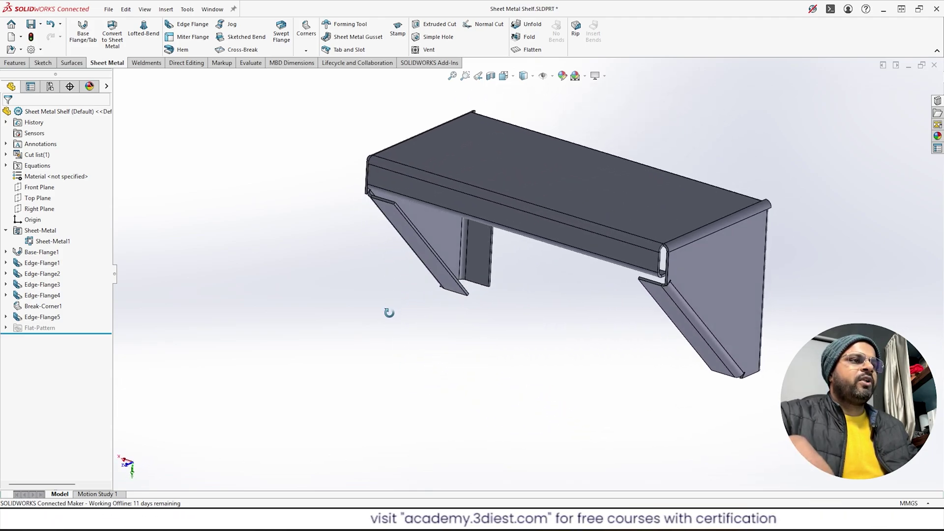
mouse_move(477, 279)
middle_mouse_down()
mouse_move(514, 152)
mouse_move(503, 285)
mouse_move(492, 290)
middle_mouse_up()
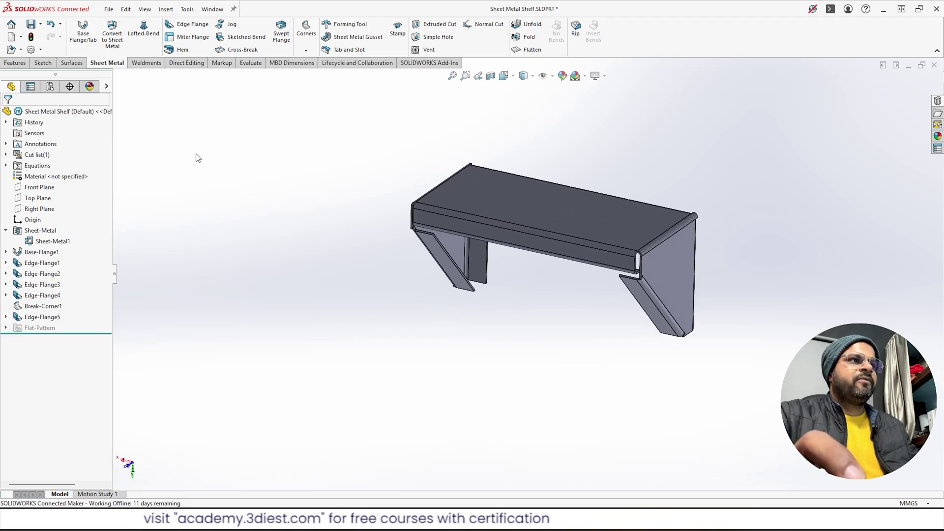
middle_click_drag(608, 236, 598, 172)
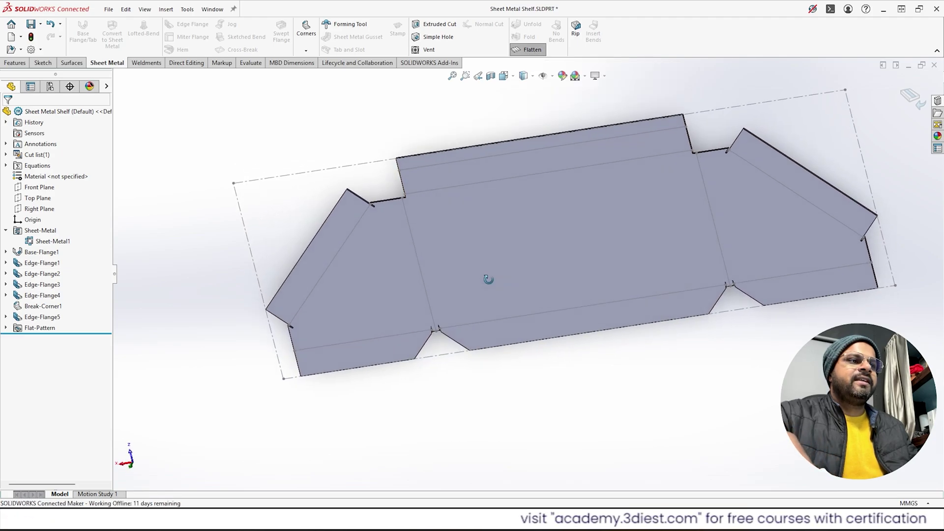
mouse_move(488, 279)
middle_mouse_down()
mouse_move(491, 217)
mouse_move(484, 225)
mouse_move(521, 200)
mouse_move(502, 210)
mouse_move(499, 226)
middle_mouse_up()
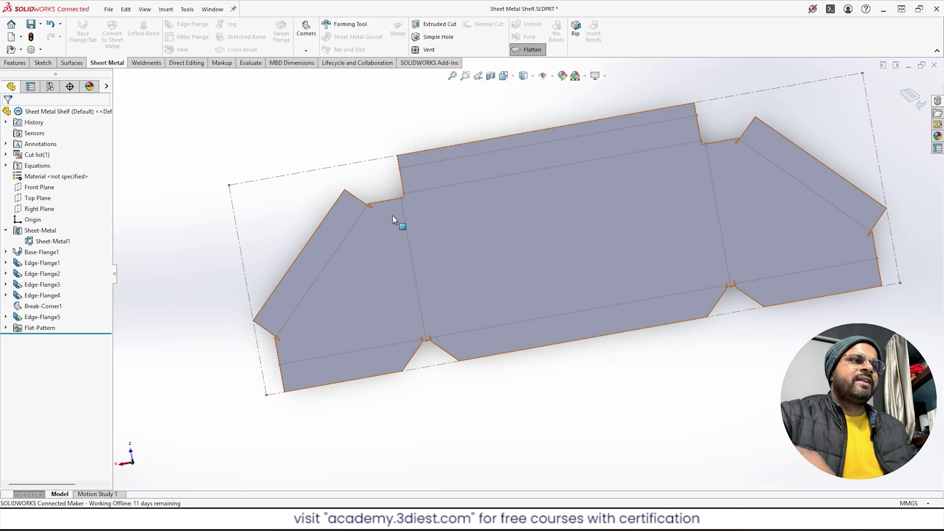
middle_click_drag(516, 211, 487, 230)
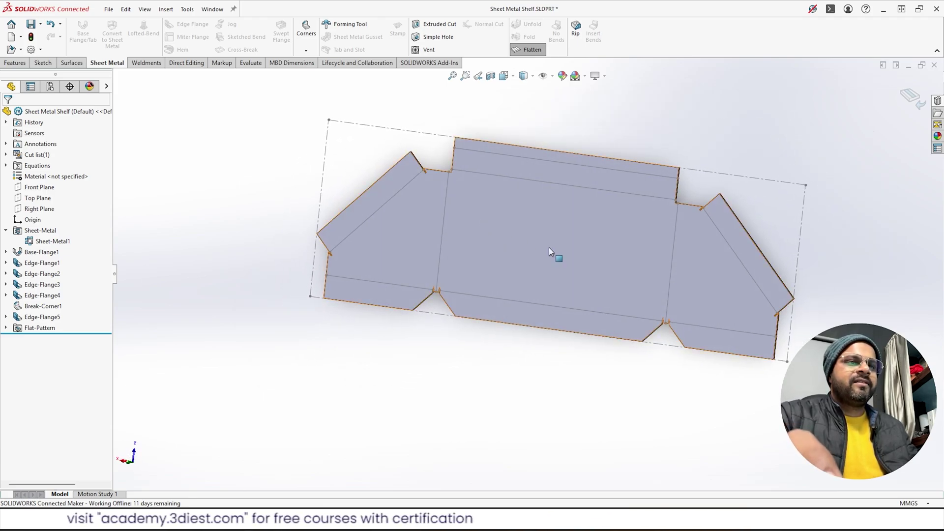
middle_click_drag(548, 246, 569, 280)
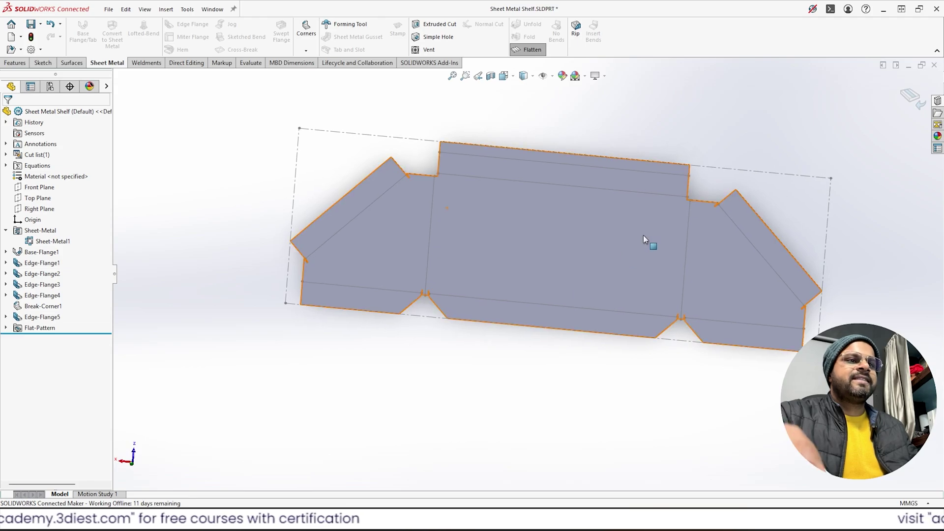
scroll(643, 239, "down", 4)
scroll(634, 331, "up", 6)
middle_click_drag(428, 150, 427, 180)
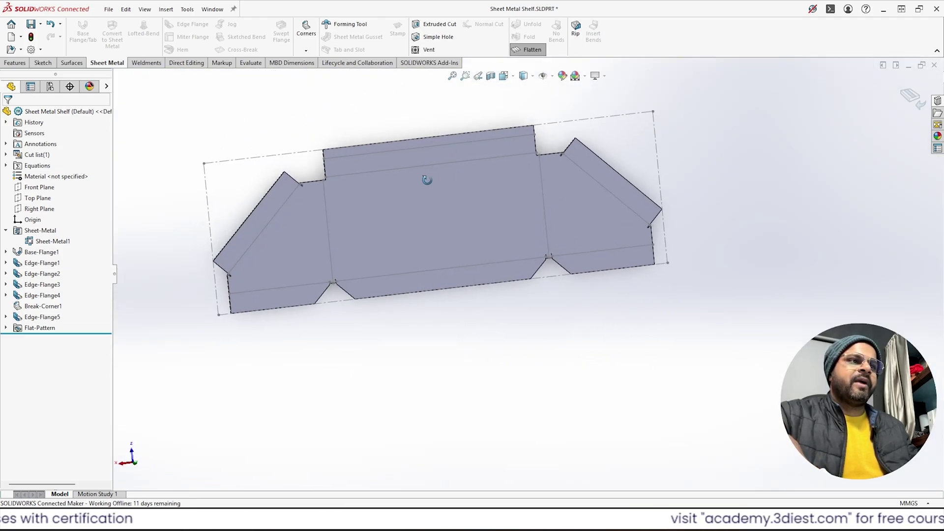
scroll(552, 215, "down", 3)
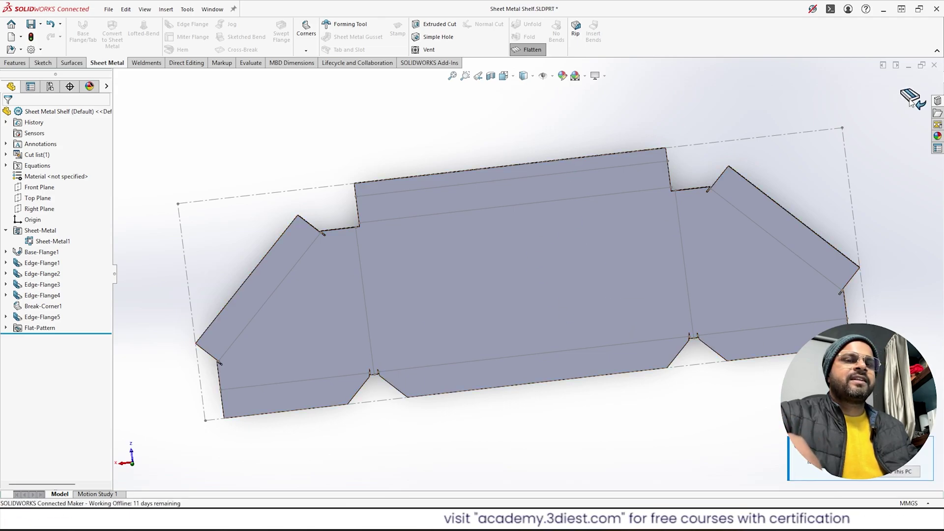
middle_click_drag(617, 232, 451, 348)
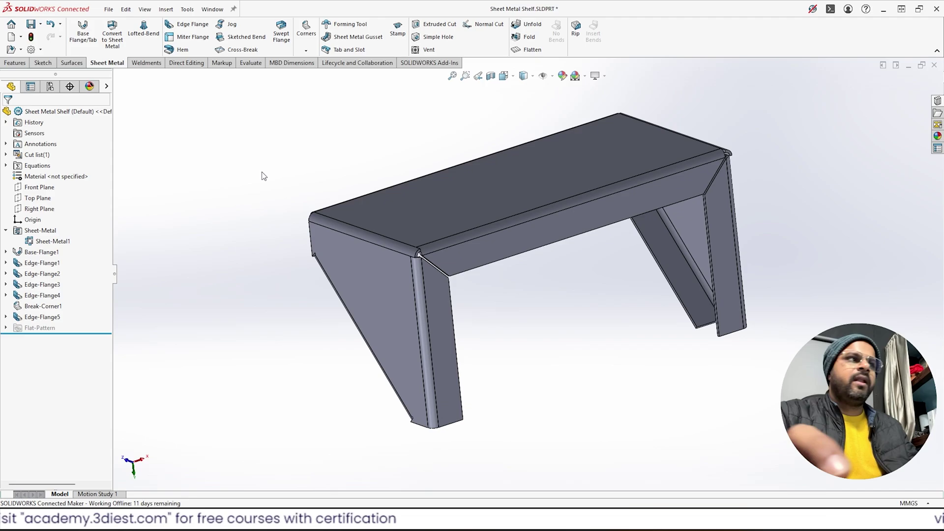
Set up a Hole Wizard hole of type Hole, ISO dowel Ø10.0 through all, and choose the long rear flange as its placement face
left_click(17, 63)
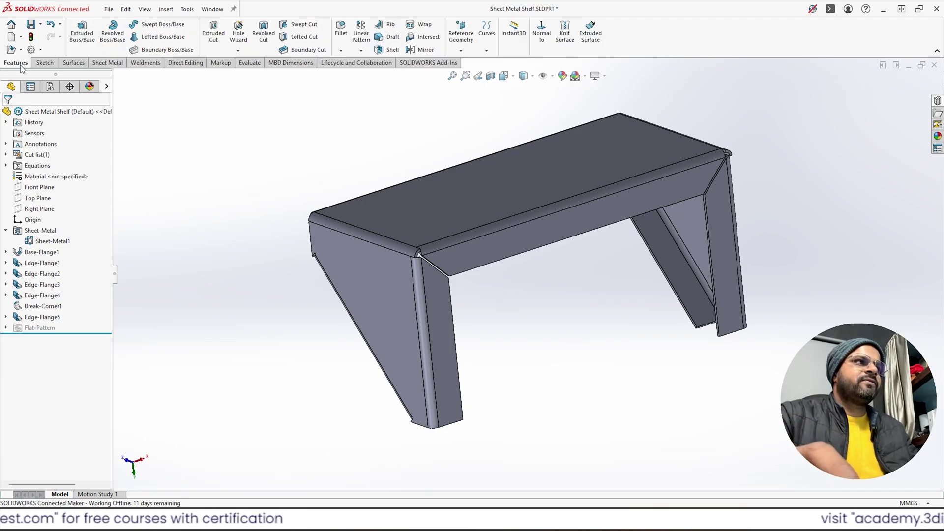
left_click(239, 34)
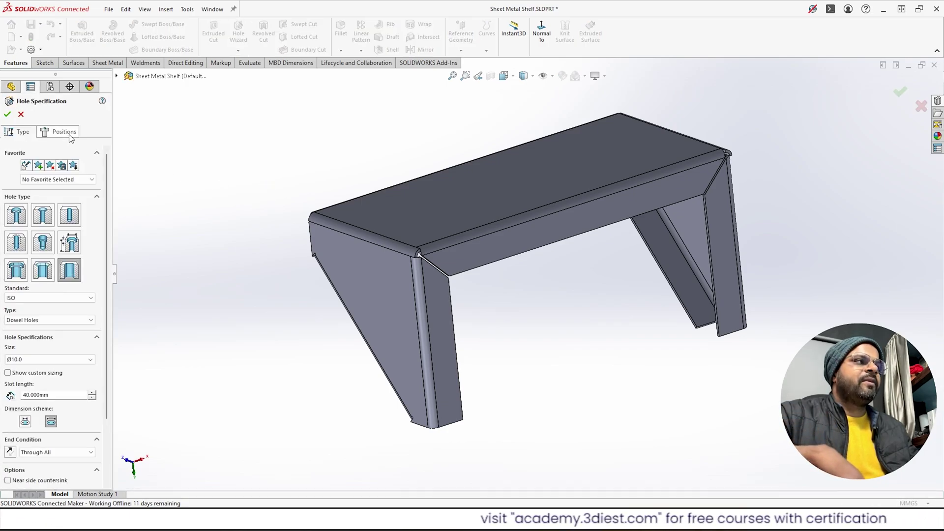
left_click(69, 133)
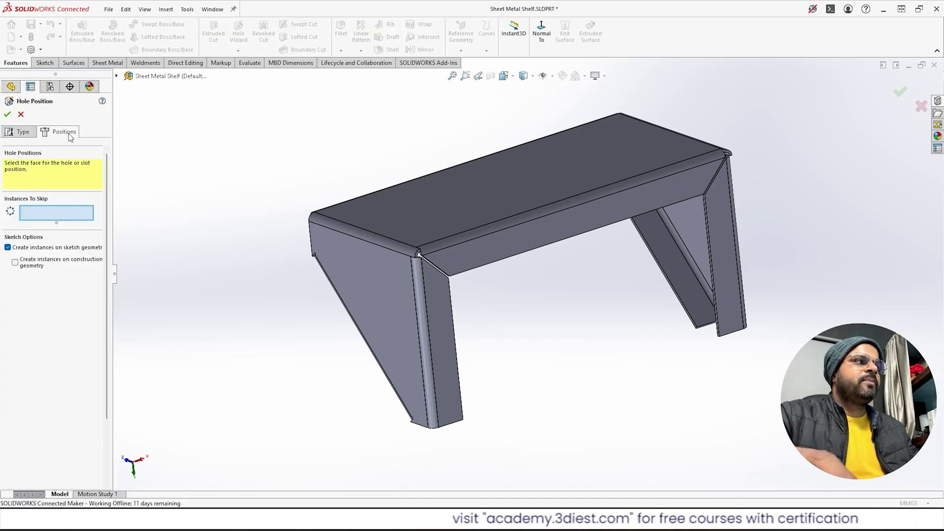
left_click(569, 226)
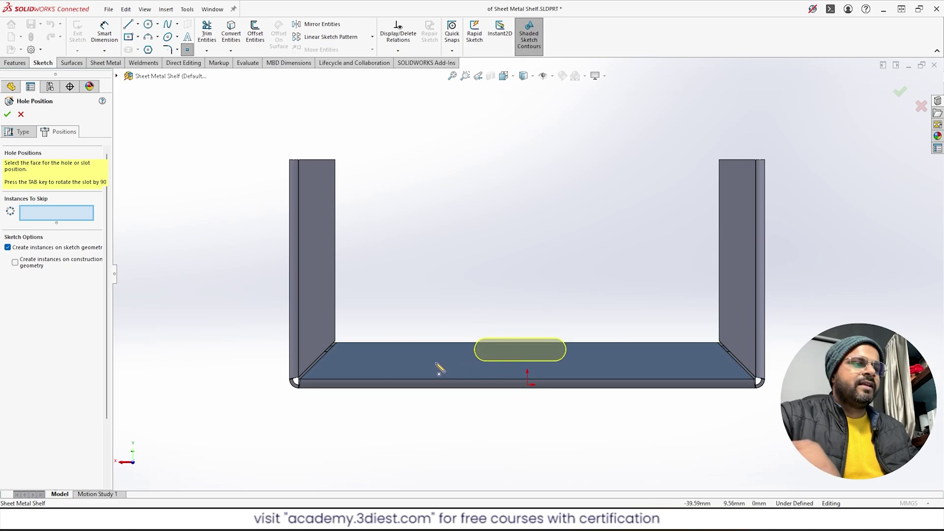
left_click(20, 134)
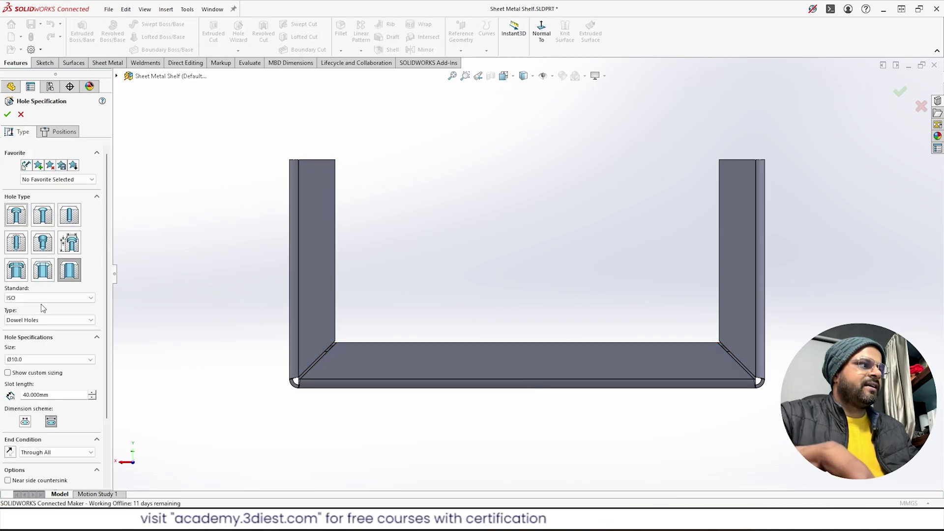
left_click(69, 220)
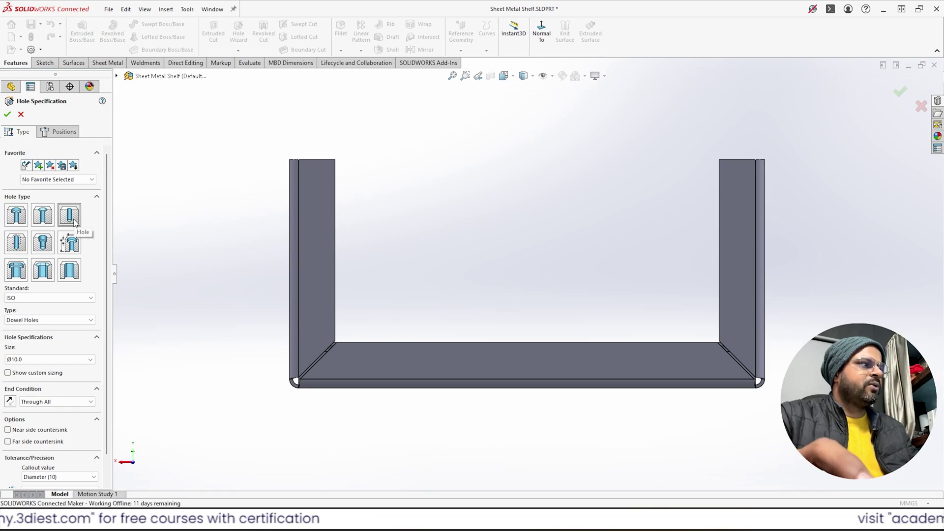
left_click(75, 131)
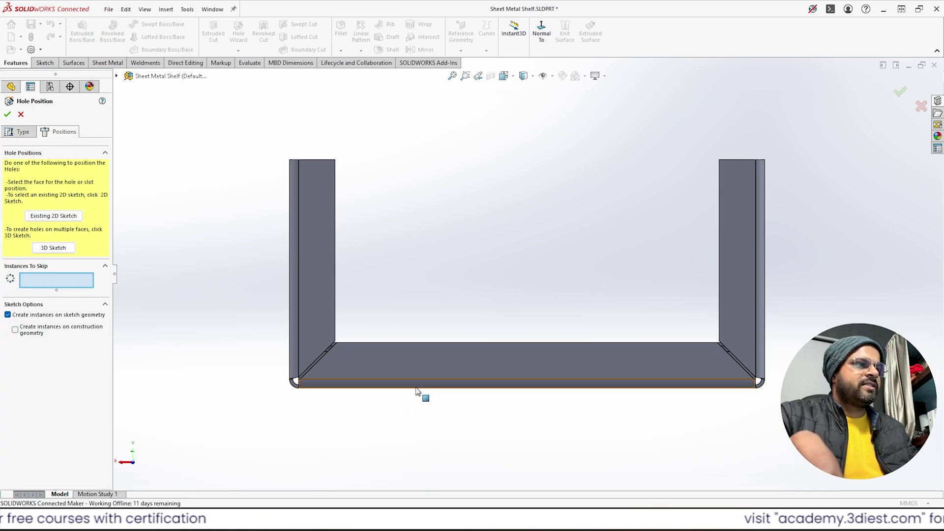
left_click(427, 366)
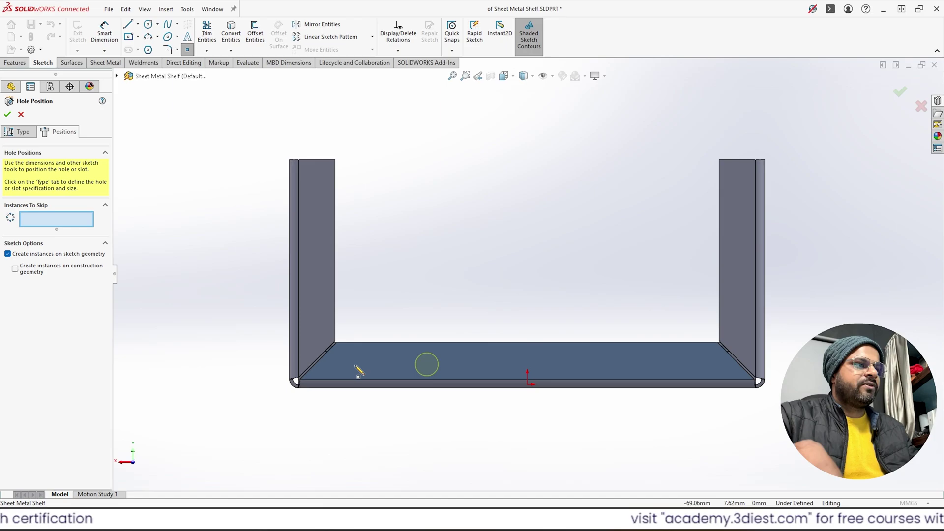
Place four hole points: two on the long rear flange and one on each vertical rear flange
left_click(392, 362)
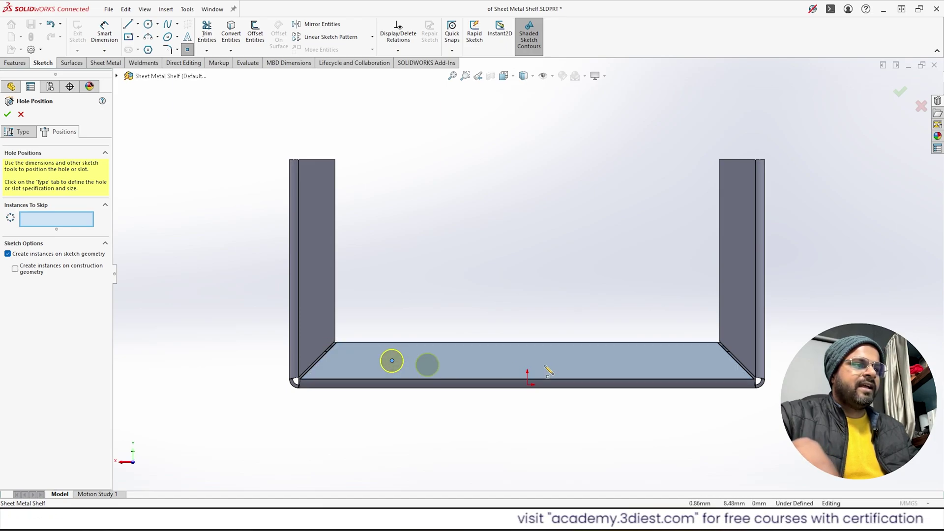
left_click(654, 362)
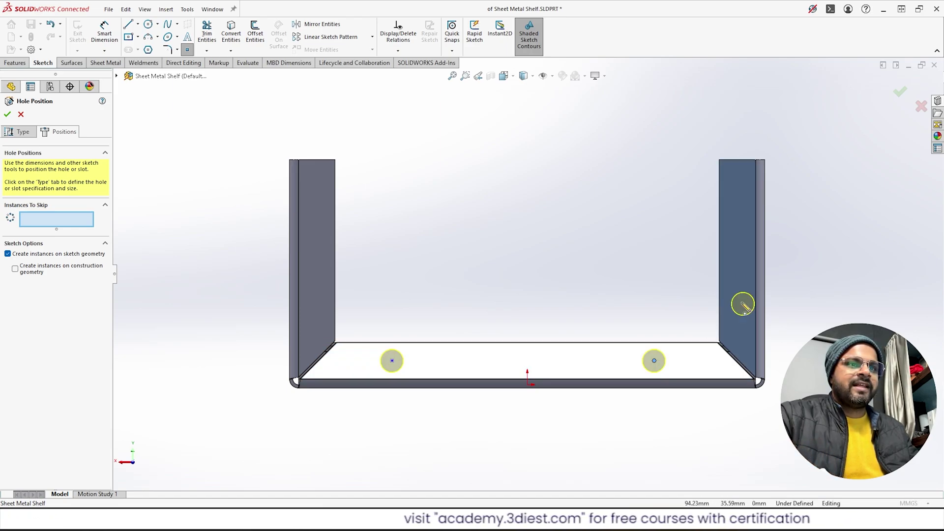
left_click(740, 297)
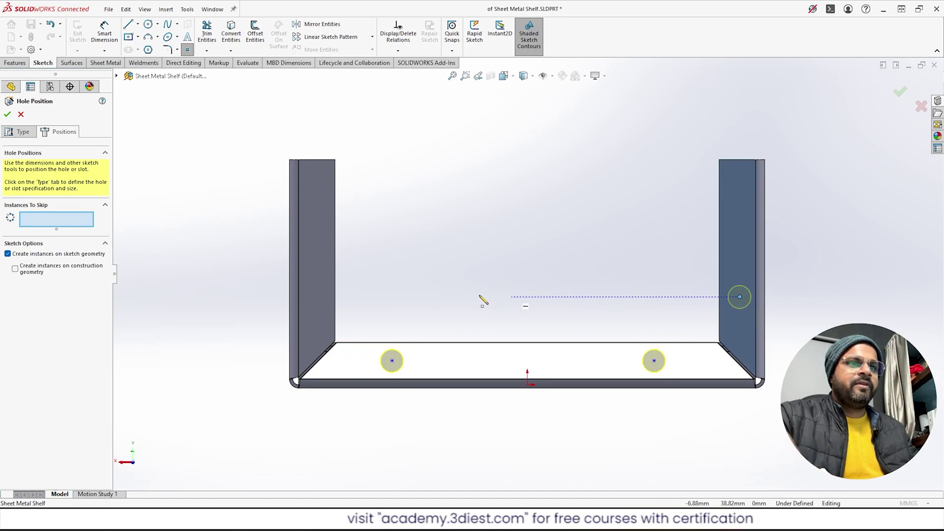
left_click(320, 295)
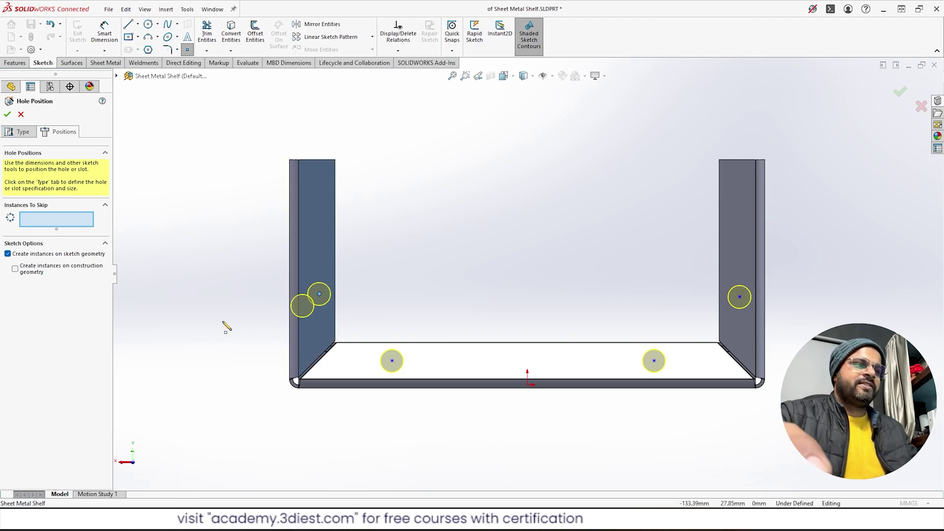
key("Escape")
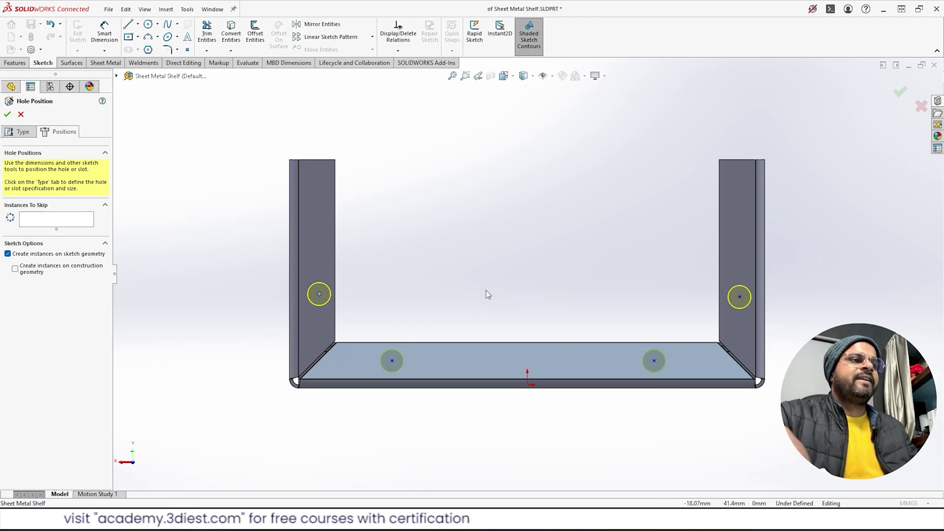
Add a Horizontal relation between the two hole points on the long rear flange
left_click(392, 360)
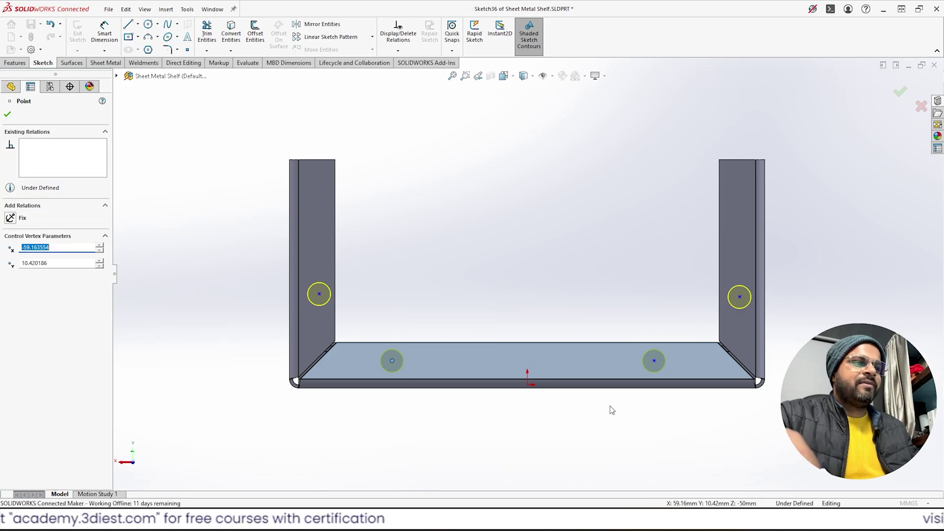
left_click(654, 360, "ctrl")
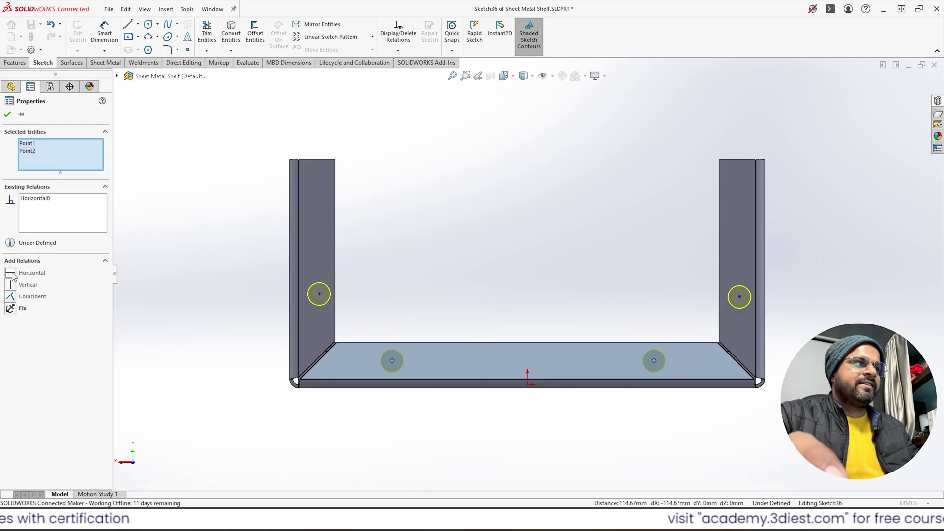
left_click(7, 116)
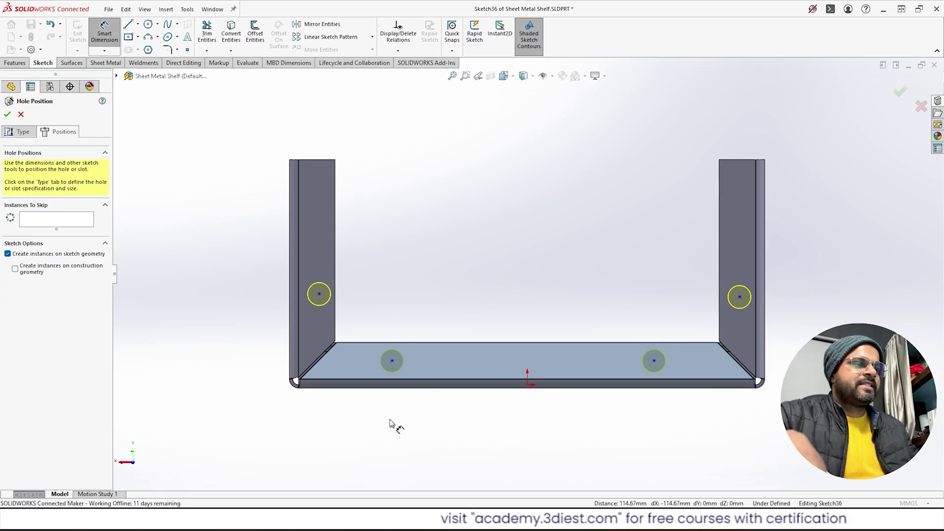
Dimension a hole point on the long rear flange 10 mm from the shelf's outer bend edge
left_click(396, 388)
left_click(392, 361)
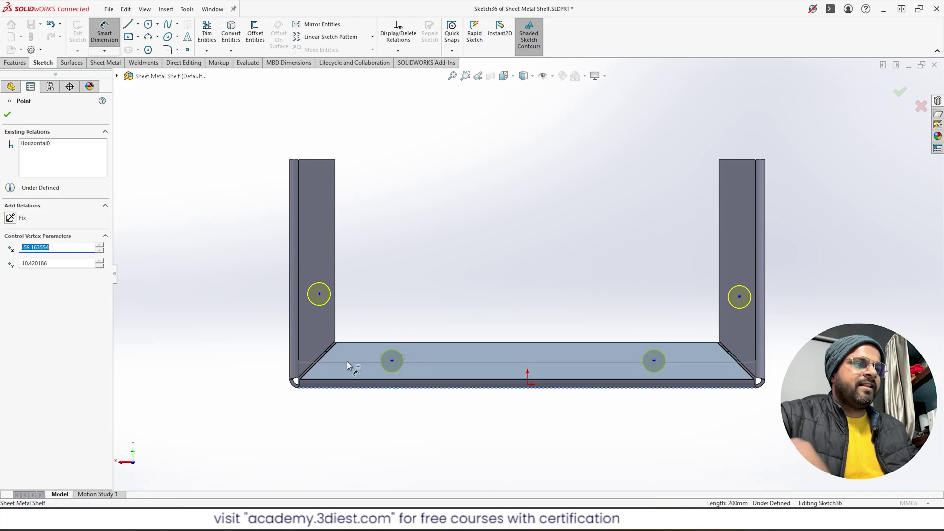
left_click(248, 372)
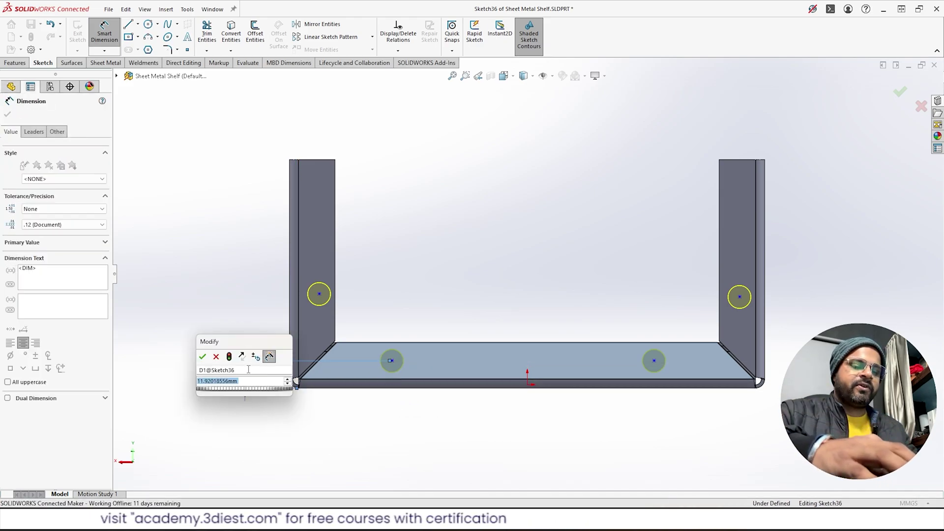
key("Return")
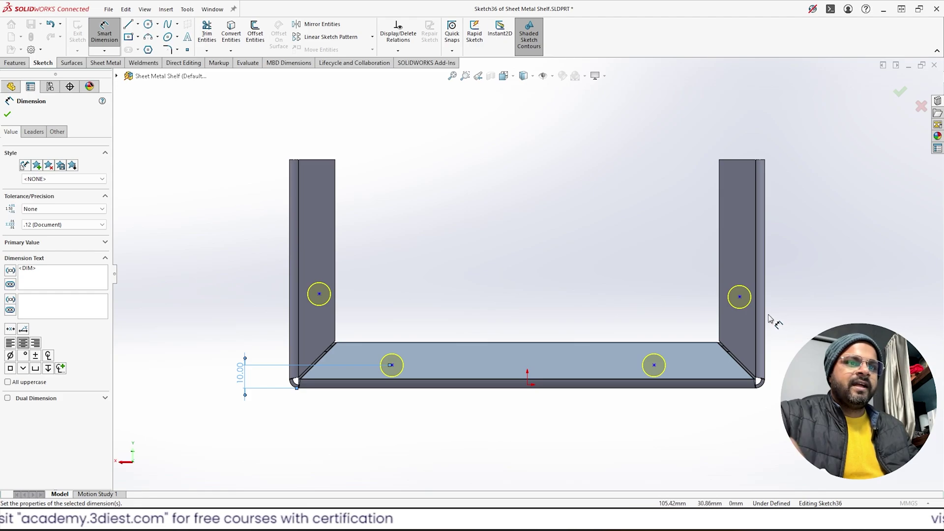
Dimension the hole point on each vertical rear flange 10 mm from the shelf's adjacent outer side edge
left_click(740, 298)
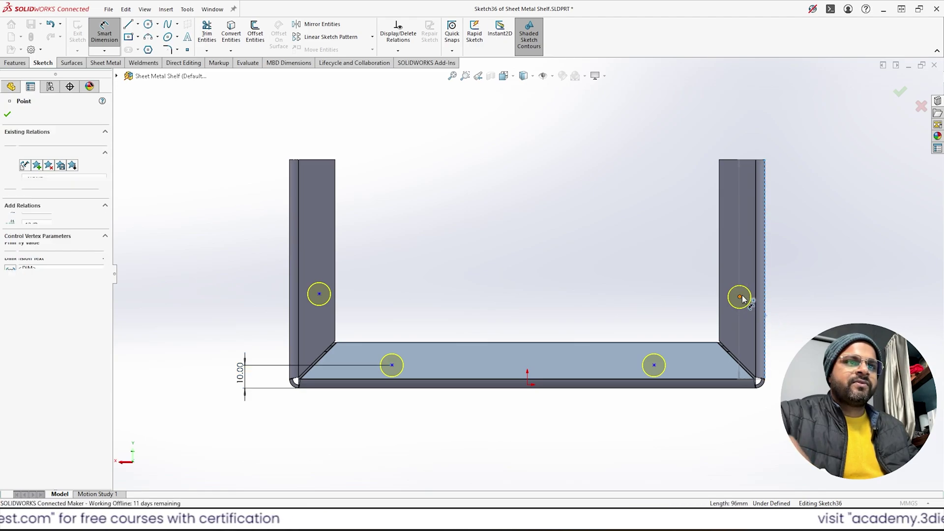
left_click(742, 160)
left_click(751, 126)
type("10")
key("Return")
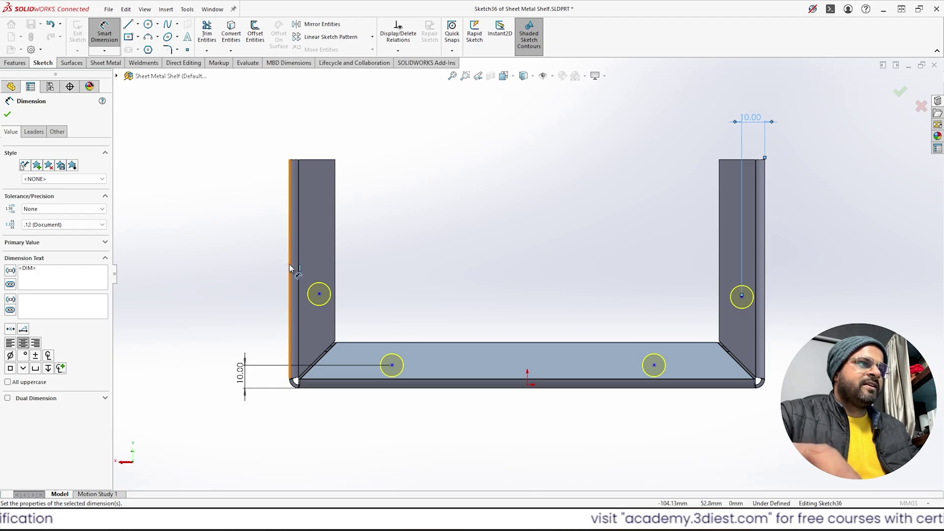
left_click(320, 295)
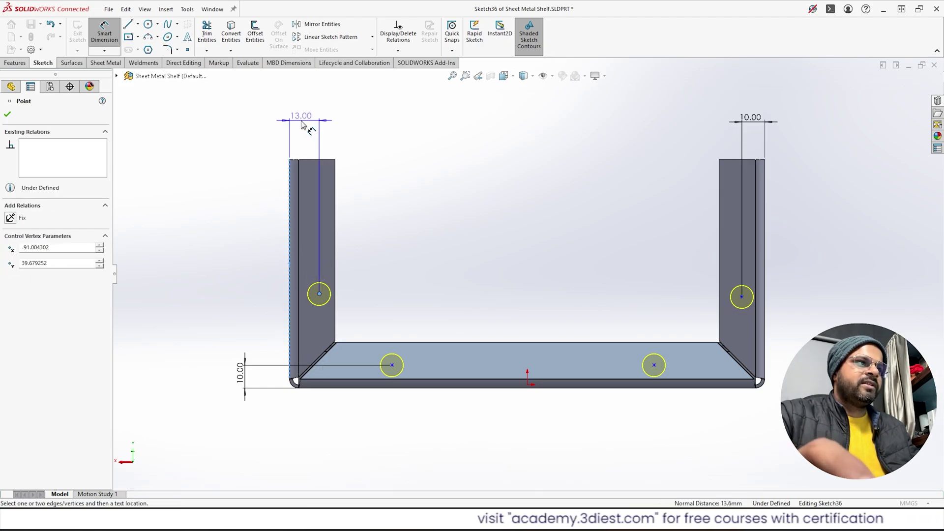
left_click(309, 130)
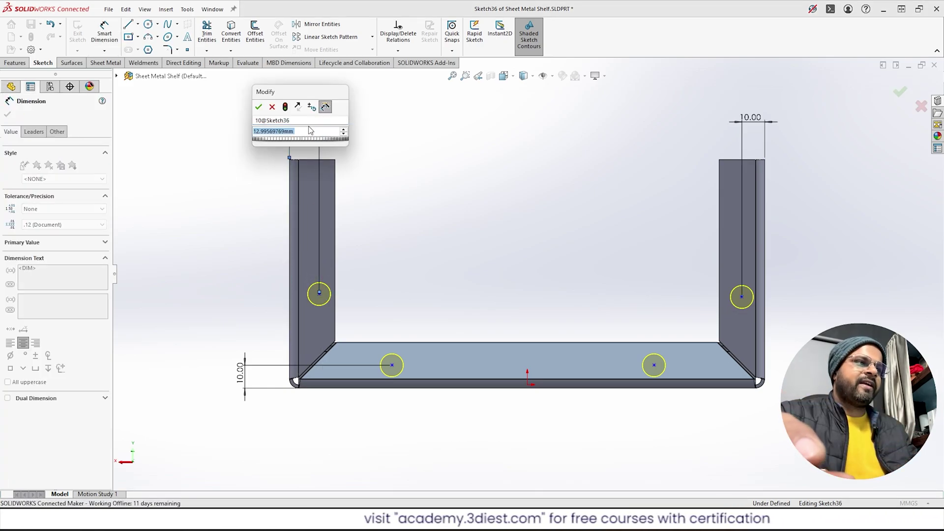
type("10")
key("Return")
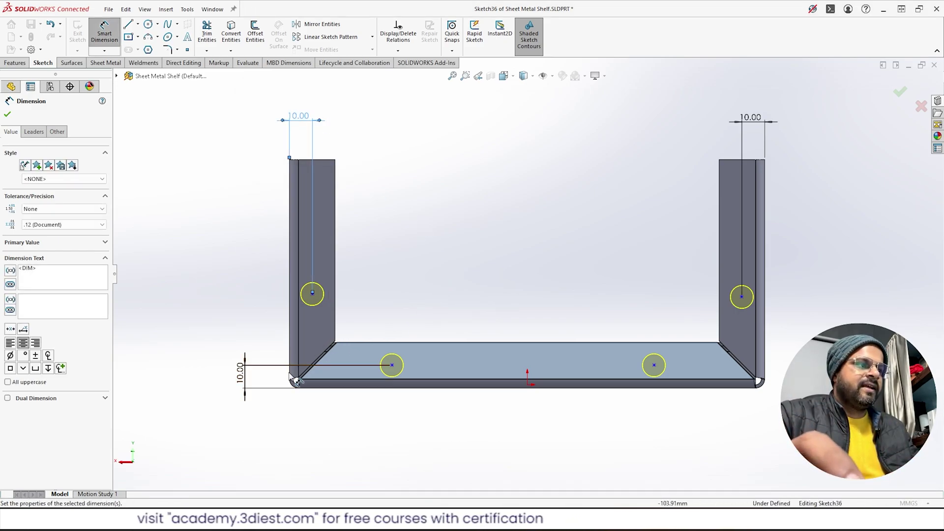
Dimension one vertical flange's hole point 40 mm from the outer bend edge along the long rear flange
left_click(307, 388)
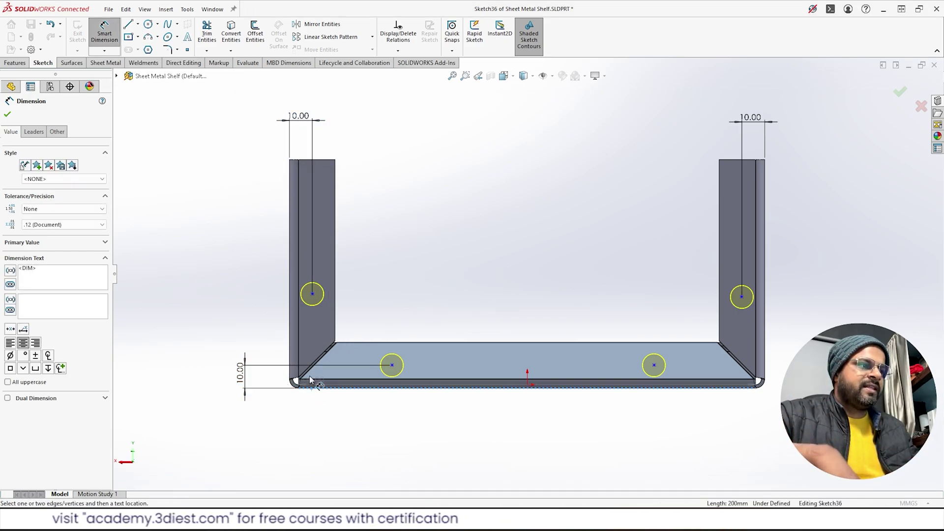
left_click(312, 294)
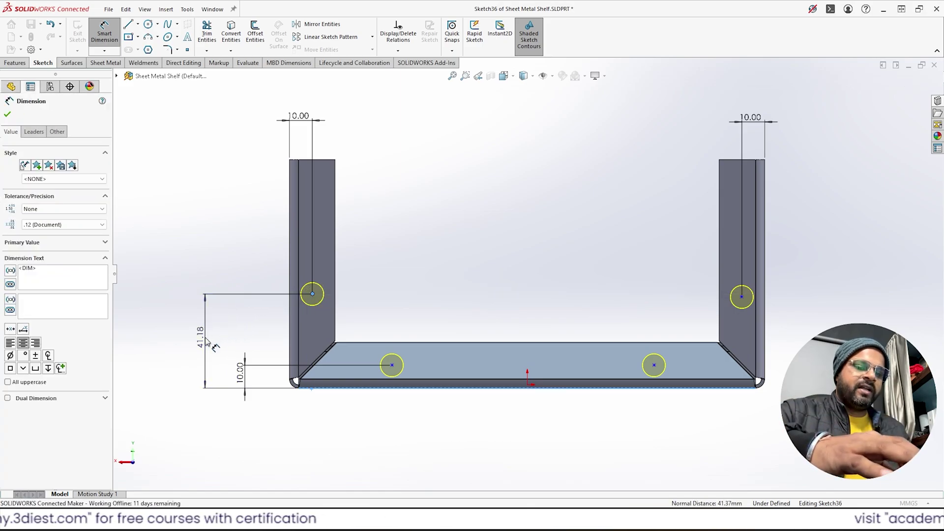
left_click(206, 340)
type("40")
key("Escape")
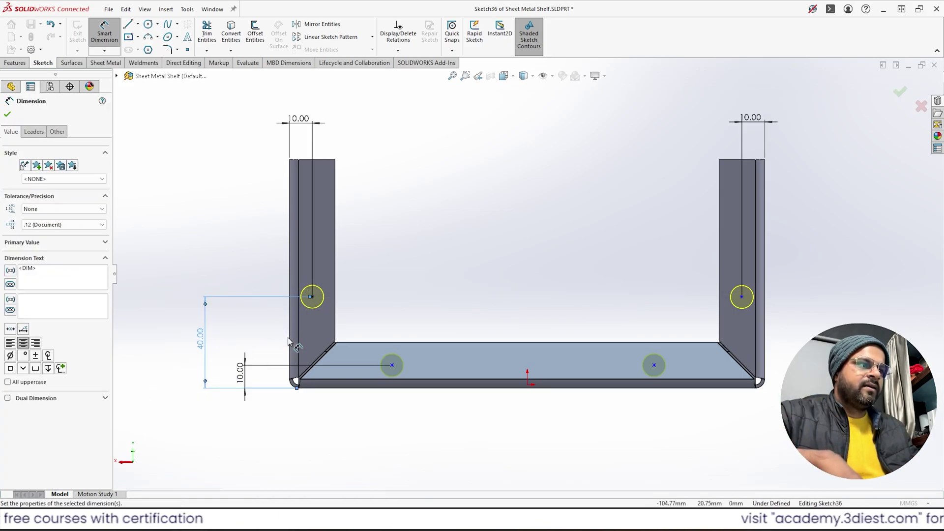
key("Escape")
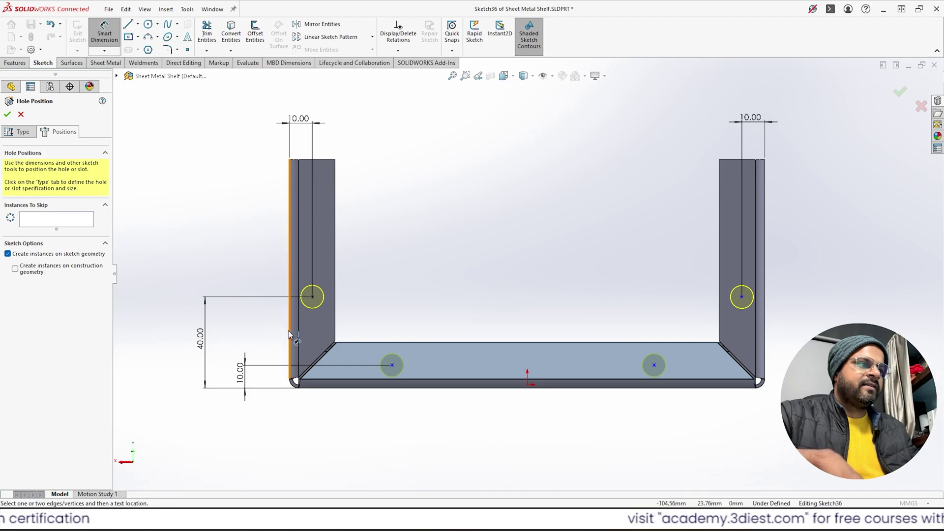
Dimension both hole points on the long rear flange 40 mm from their nearest outer side edges
left_click(392, 365)
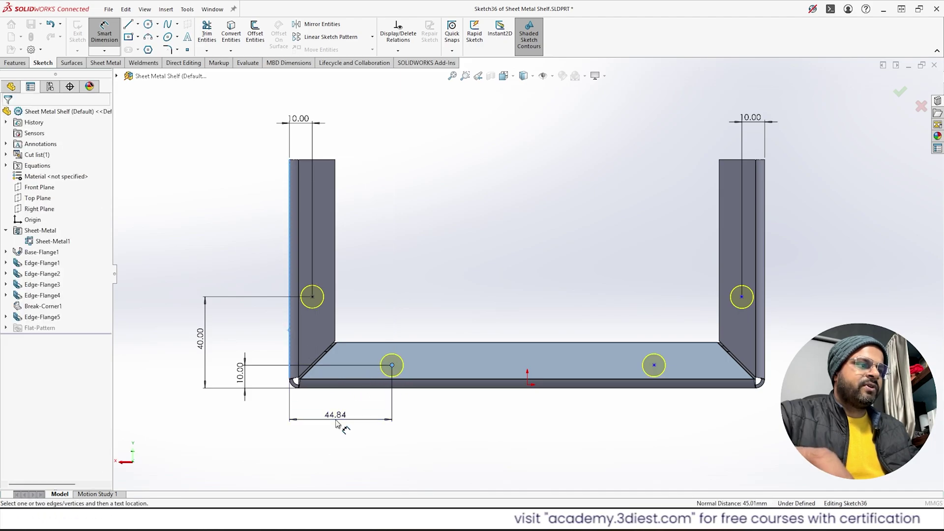
left_click(340, 424)
type("40")
key("Return")
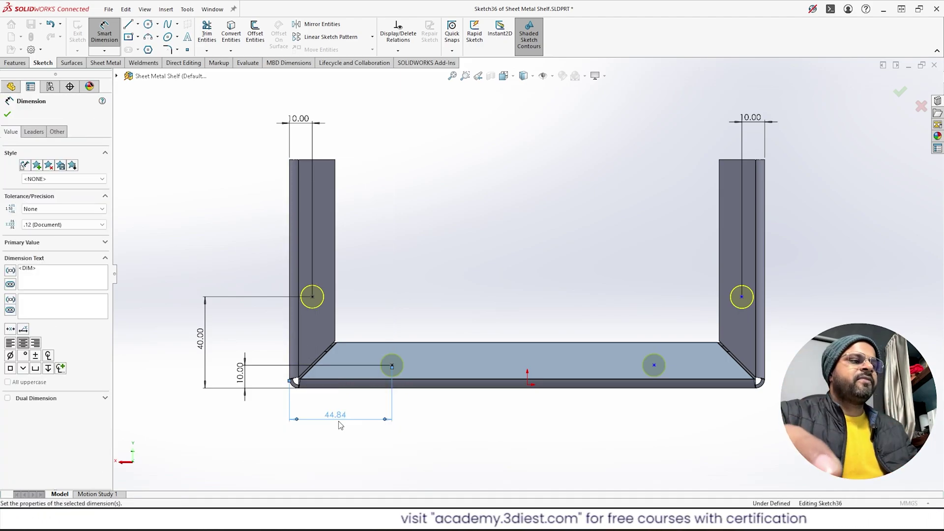
left_click(766, 360)
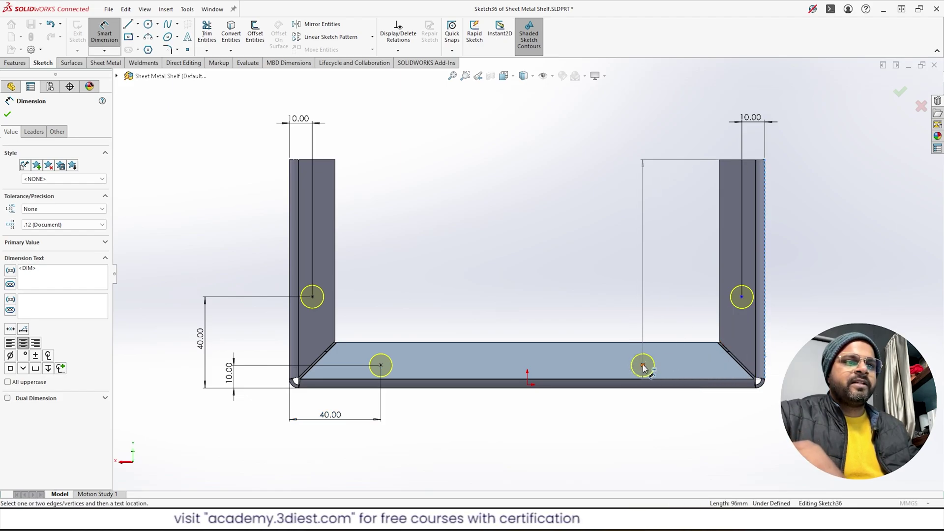
left_click(642, 366)
left_click(684, 423)
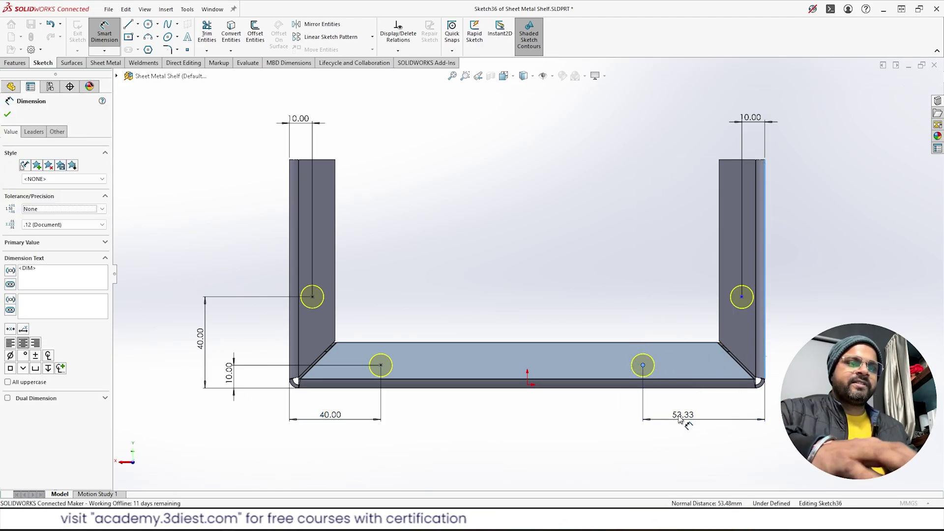
type("40")
key("Return")
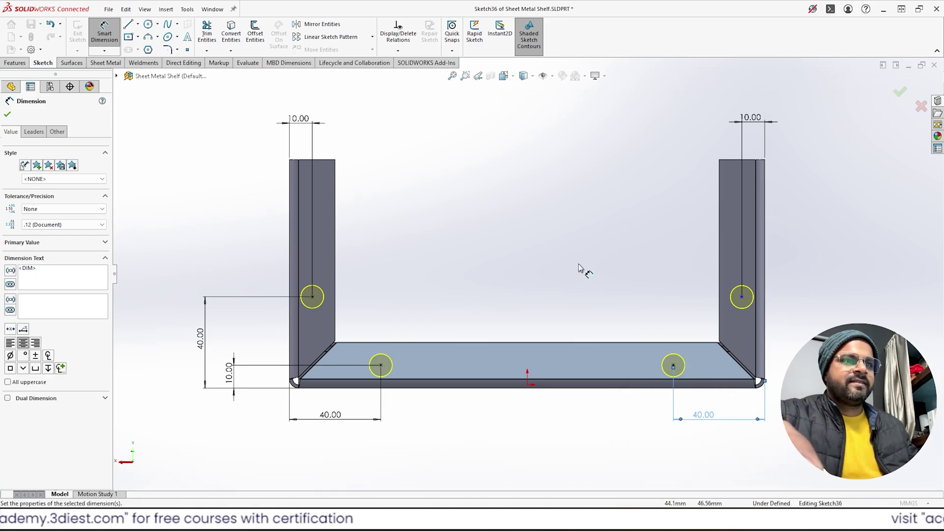
key("Escape")
key("Escape")
Add a Horizontal relation between the hole points on the two vertical rear flanges
left_click(312, 296)
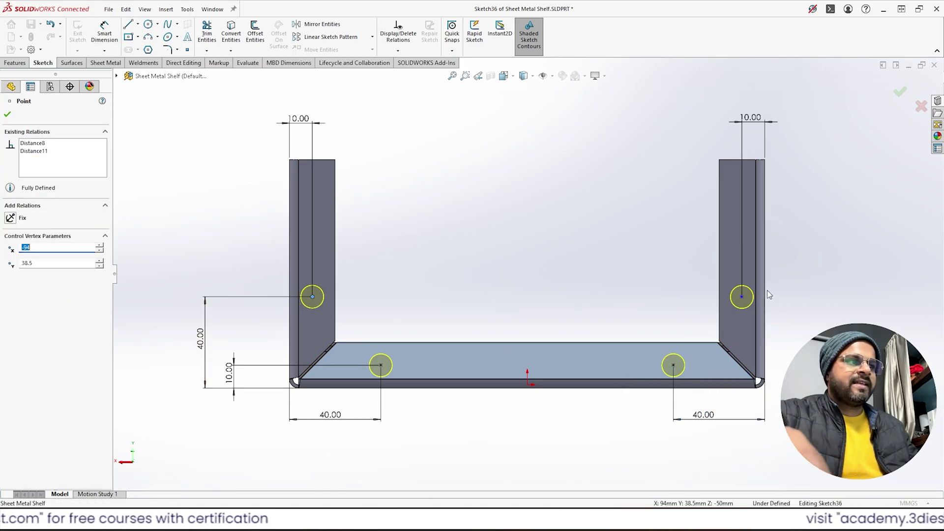
left_click(742, 297, "ctrl")
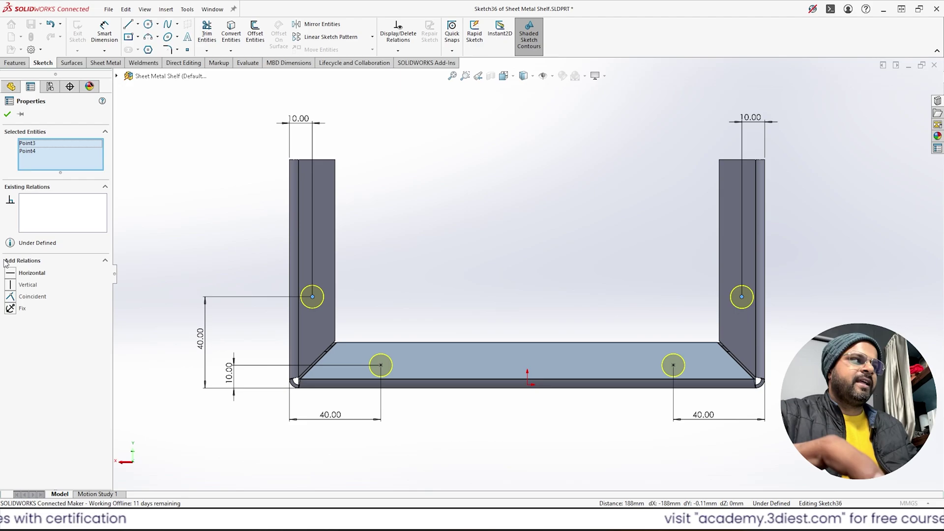
left_click(11, 272)
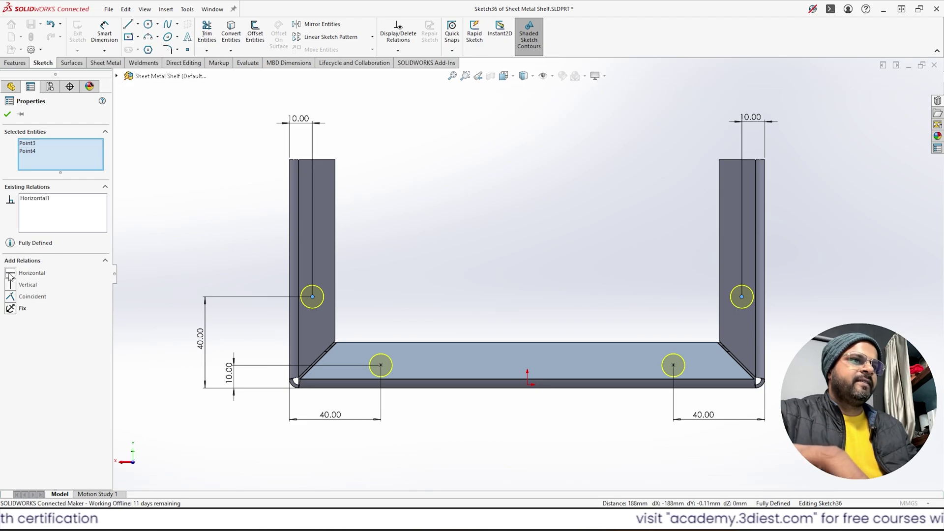
left_click(7, 115)
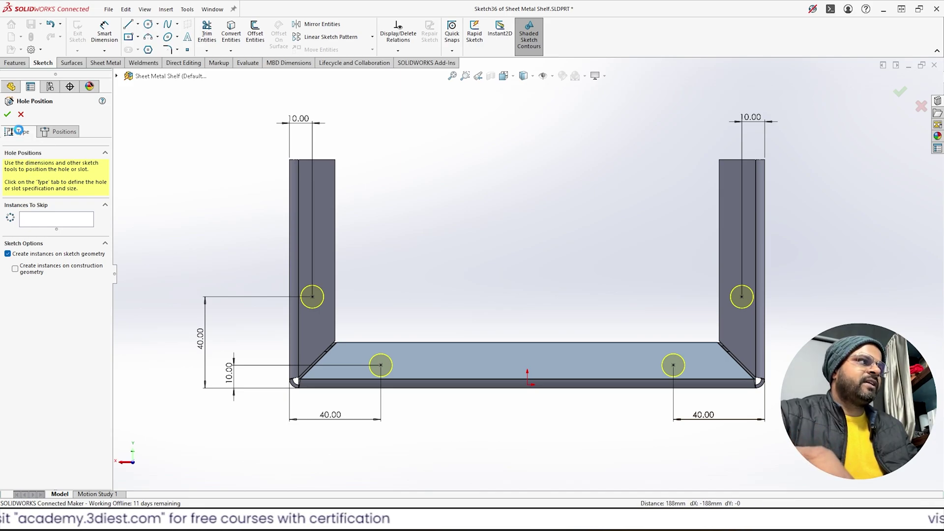
Change the dowel hole size to Ø4.0 and finish the Hole Wizard feature
left_click(22, 132)
left_click(22, 359)
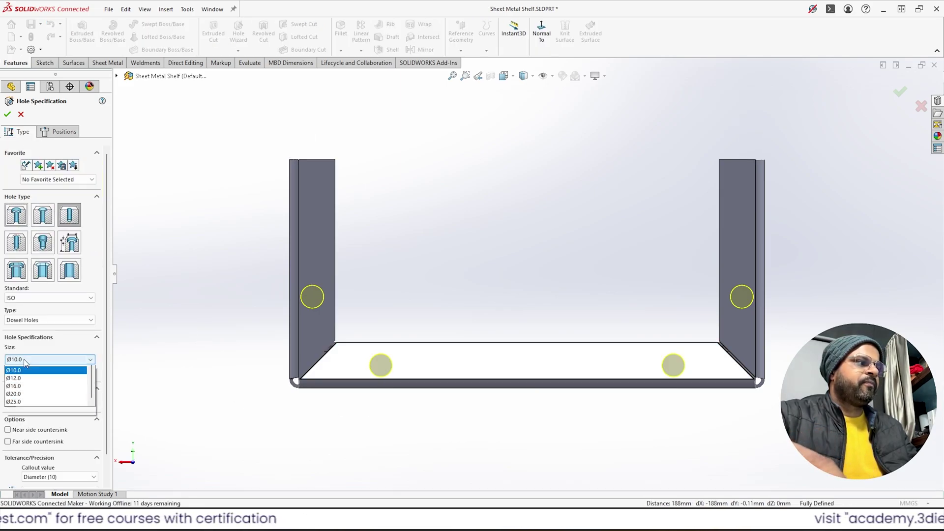
left_click(23, 385)
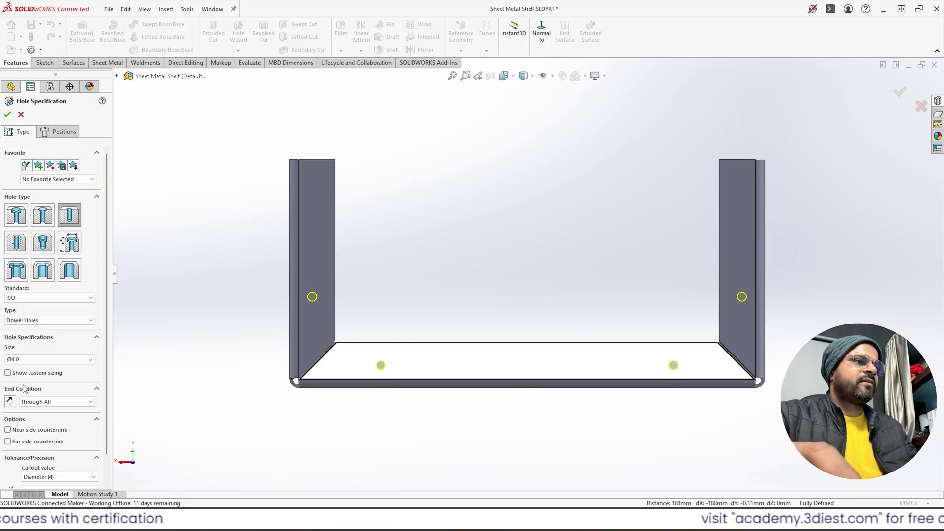
left_click(899, 93)
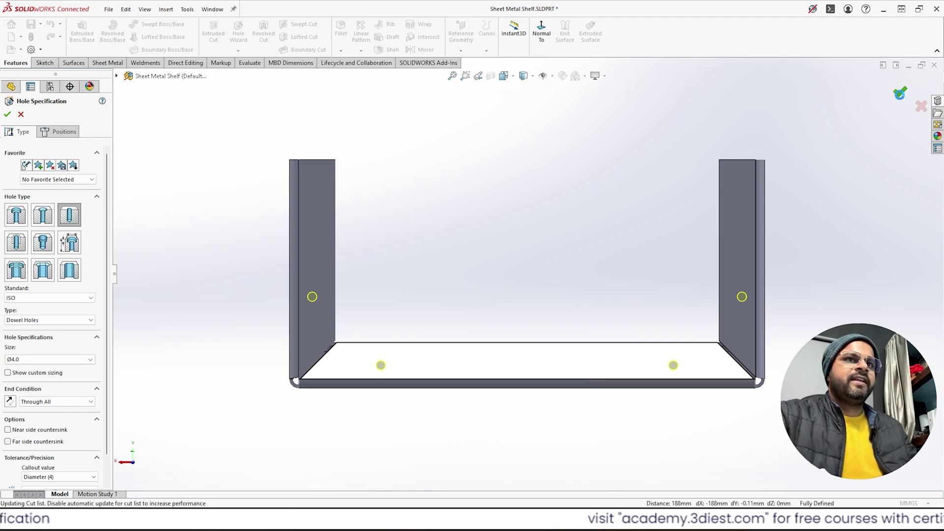
Edit the Ø4.0 dowel hole feature and set its end condition to Up To Next
middle_click_drag(550, 173, 501, 302)
scroll(351, 323, "down", 3)
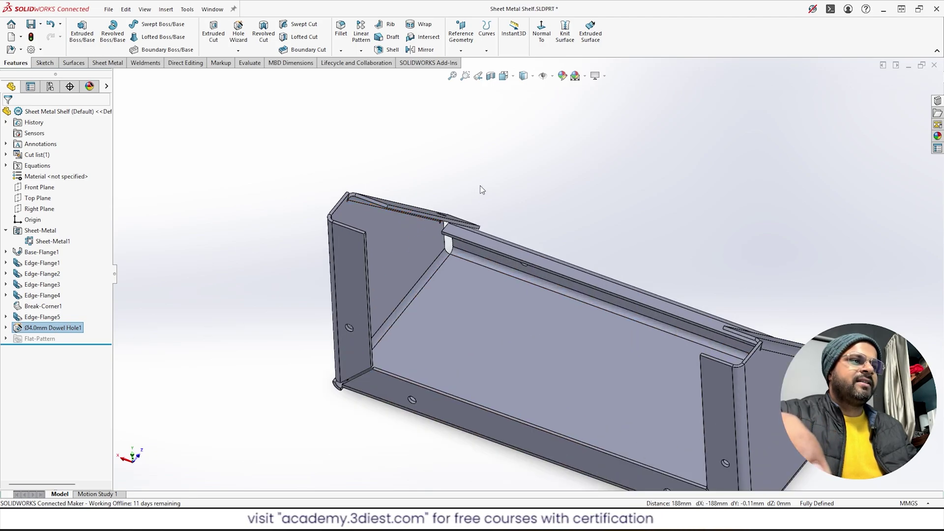
scroll(480, 185, "up", 2)
scroll(469, 187, "up", 3)
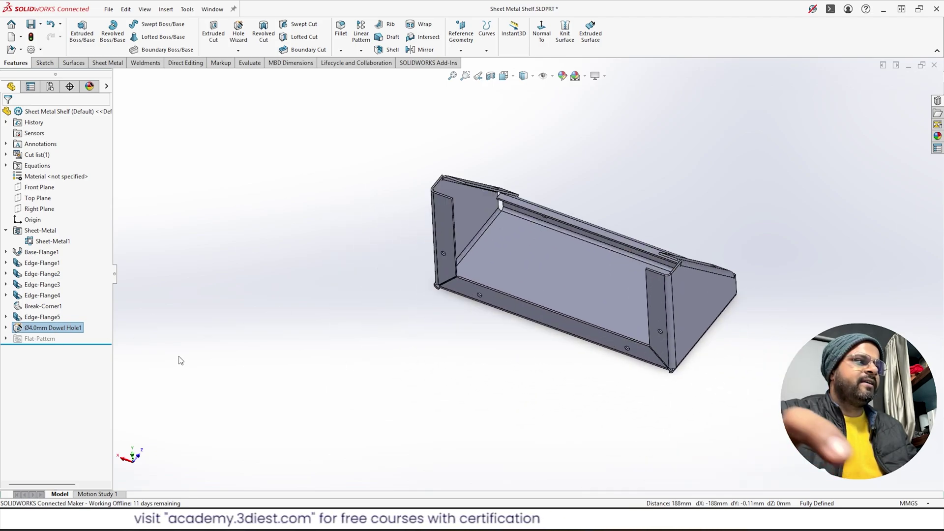
right_click(51, 327)
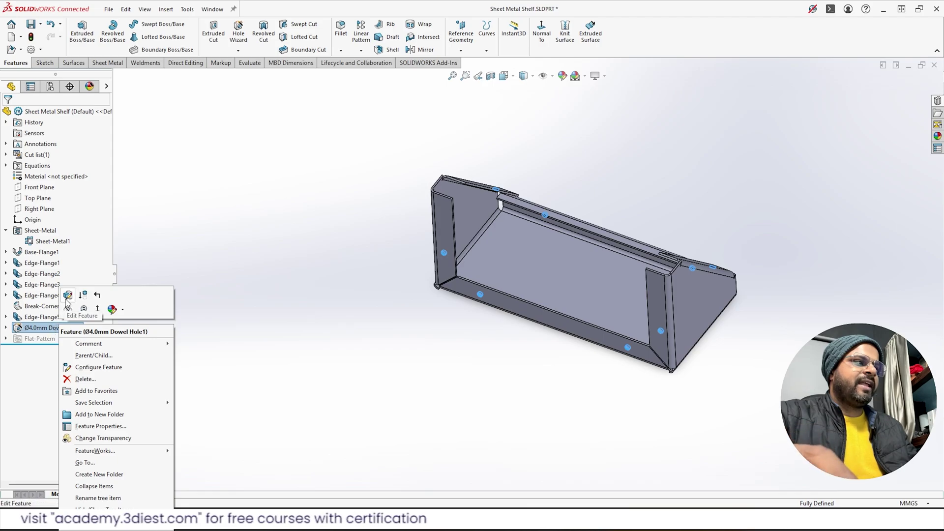
key("Escape")
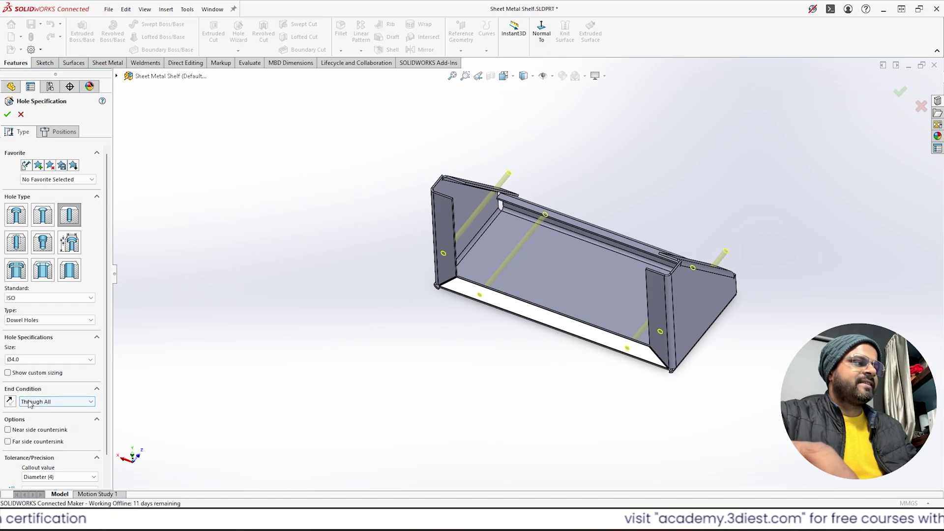
left_click(53, 404)
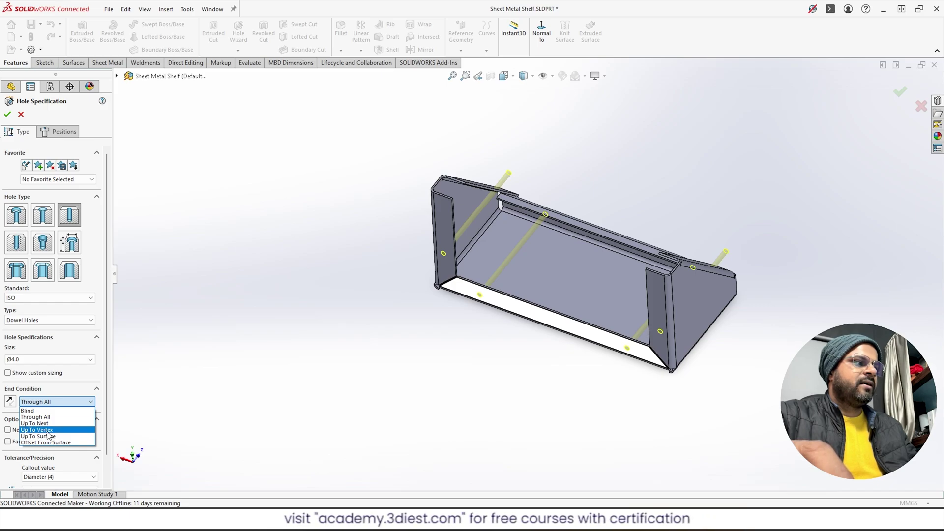
left_click(48, 424)
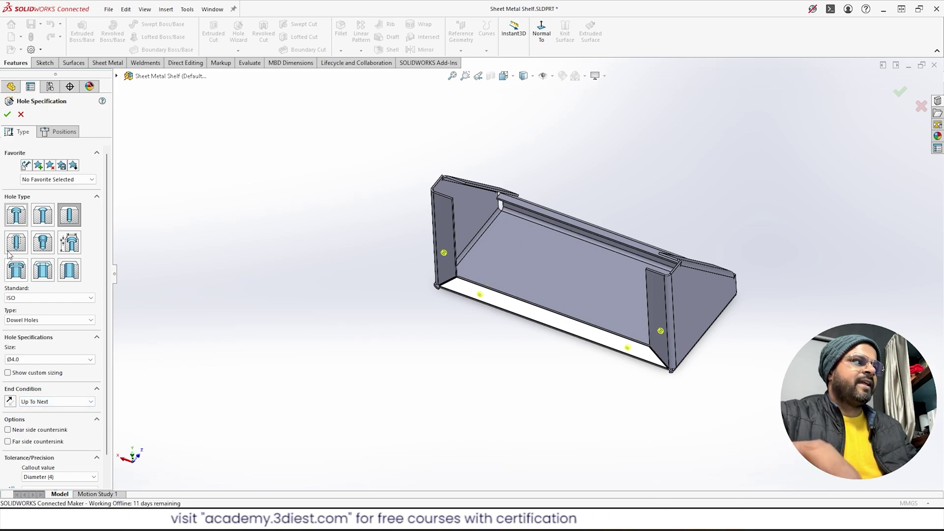
left_click(8, 114)
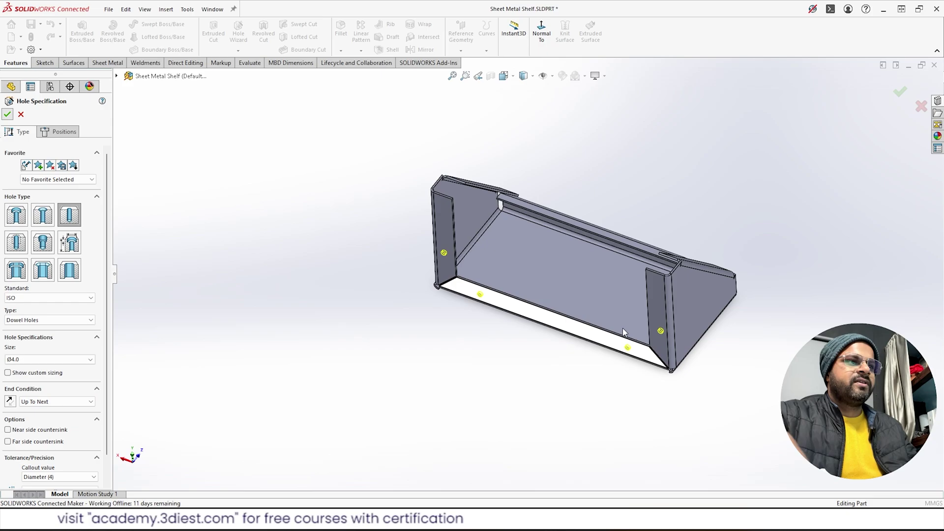
scroll(597, 317, "down", 3)
middle_click_drag(591, 273, 554, 415)
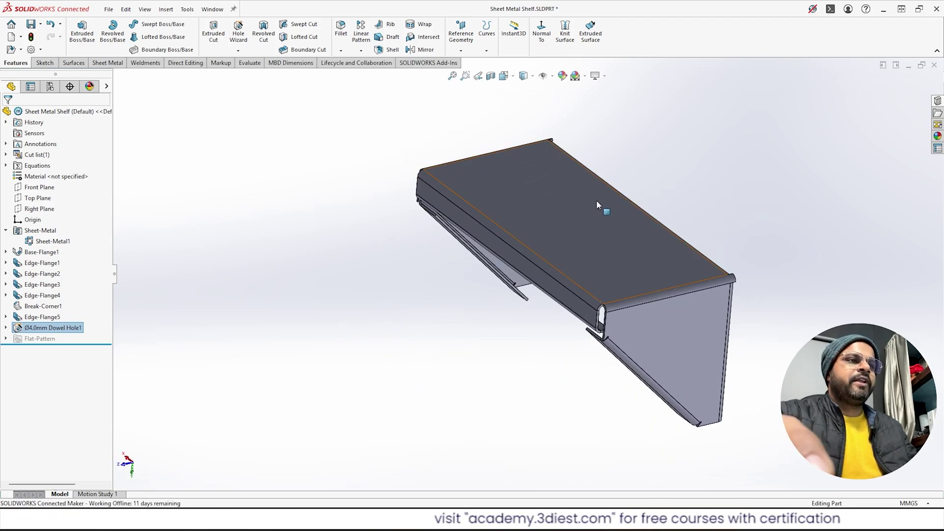
middle_click_drag(560, 275, 537, 318)
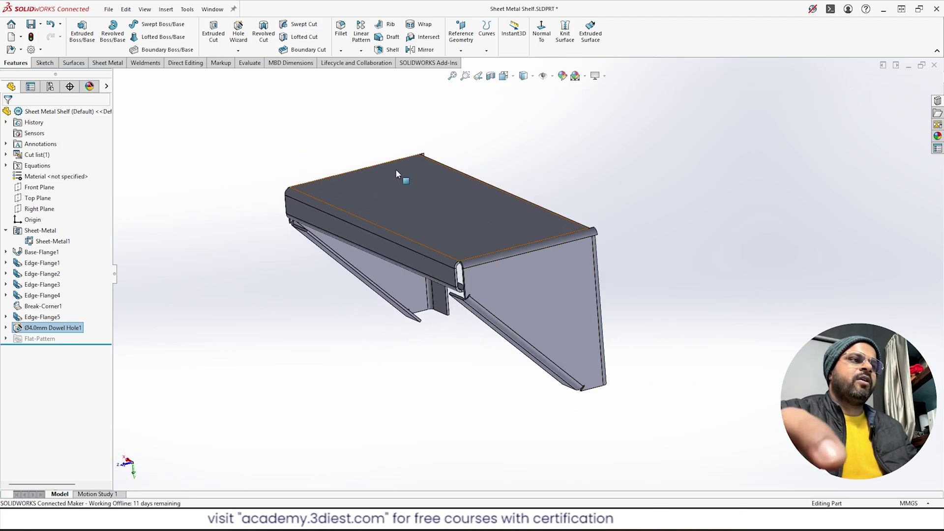
left_click(609, 223)
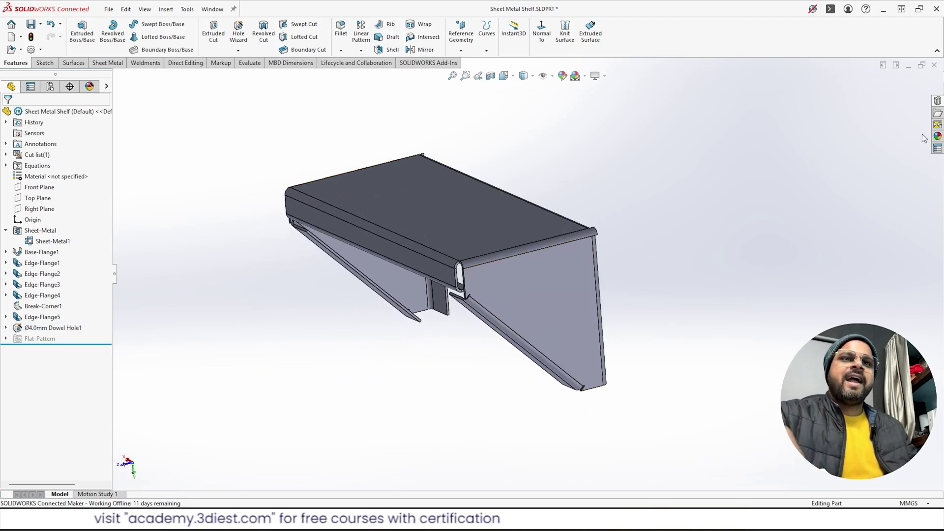
scroll(383, 262, "up", 2)
scroll(383, 262, "down", 2)
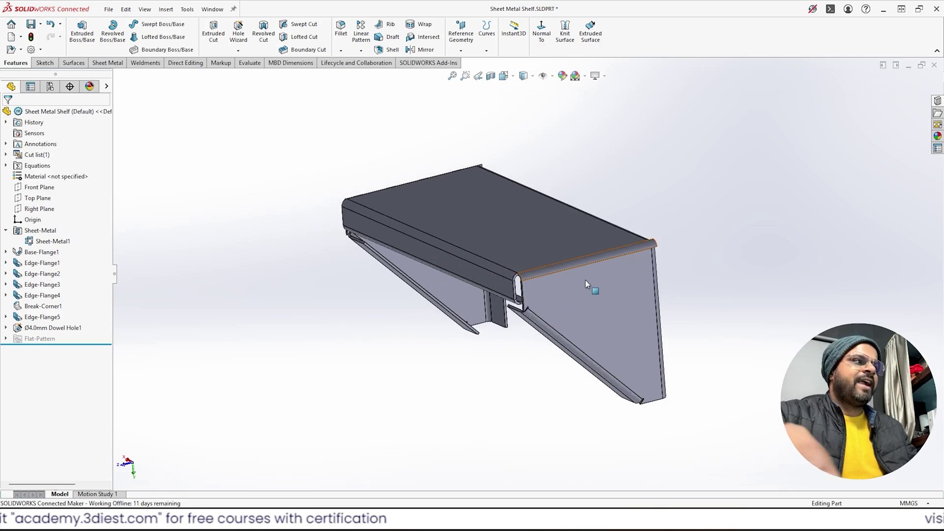
Flatten the sheet metal shelf into its flat pattern
left_click(106, 63)
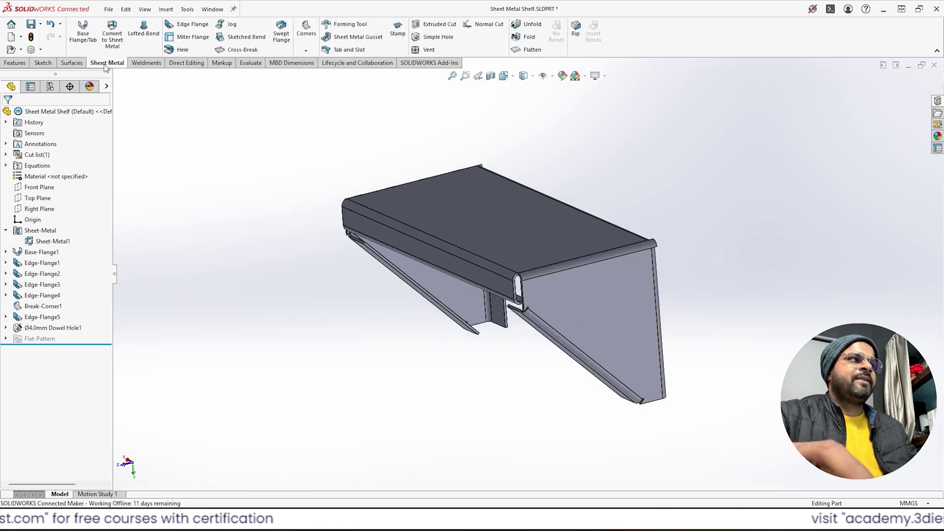
left_click(532, 49)
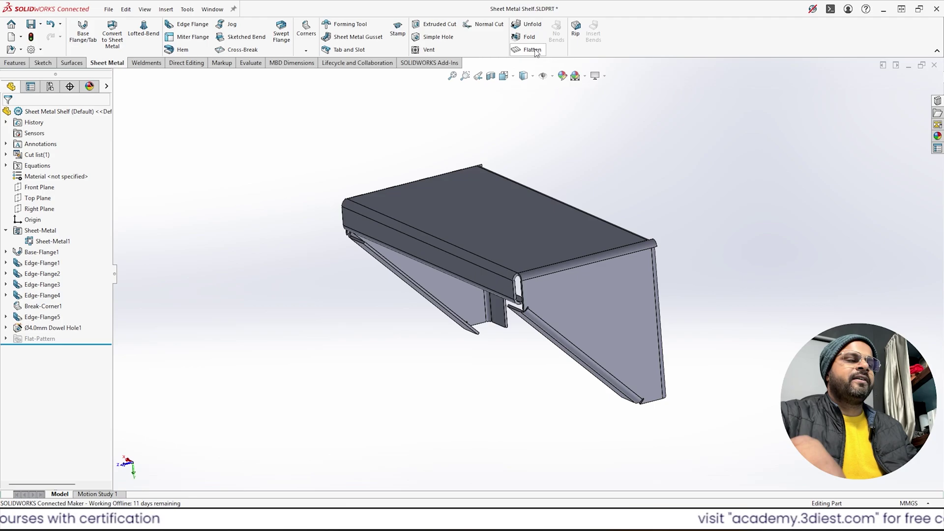
middle_click_drag(516, 266, 491, 228)
scroll(472, 192, "down", 4)
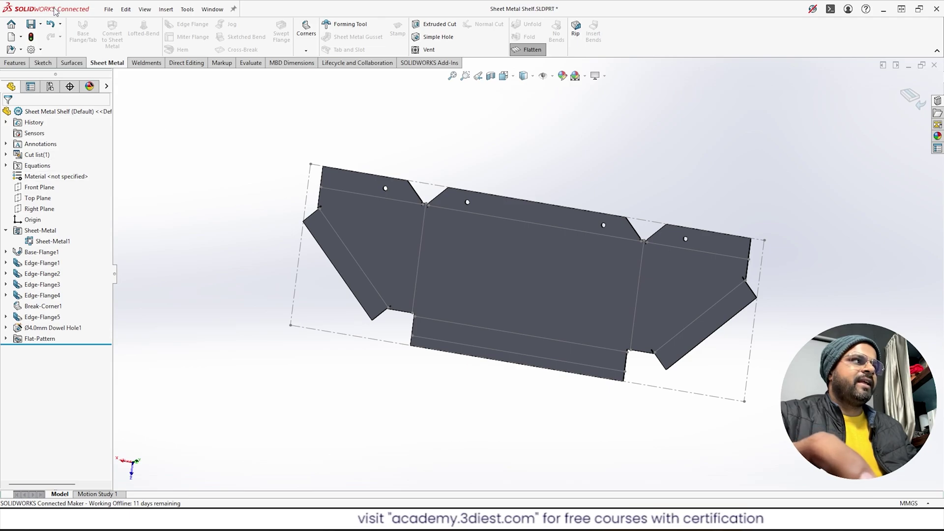
Expand the Flat-Pattern folder and its Flat-Pattern1 feature in the feature tree
left_click(6, 339)
left_click(29, 339)
left_click(17, 349)
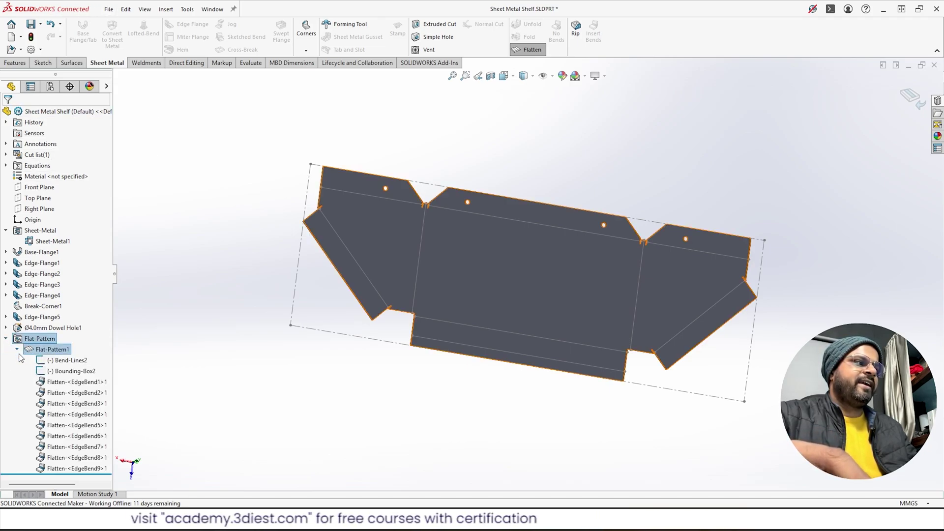
right_click(55, 350)
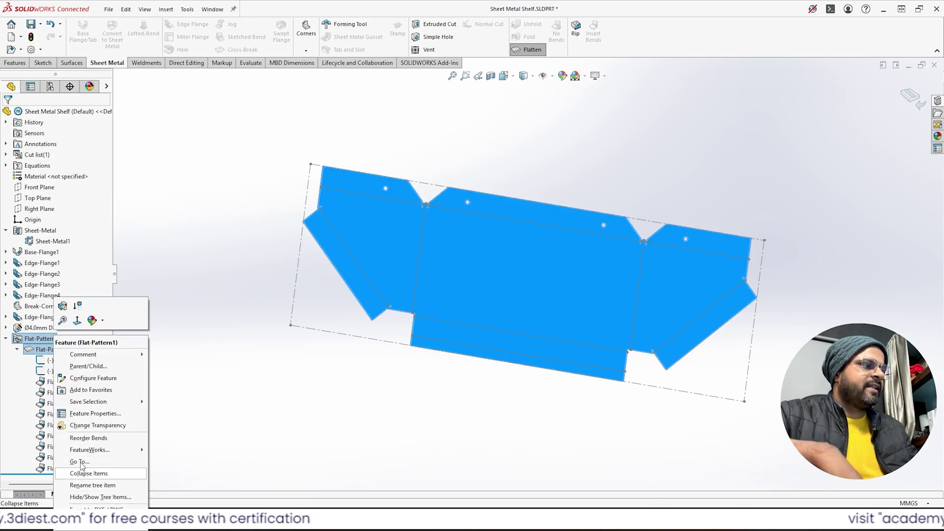
left_click(255, 394)
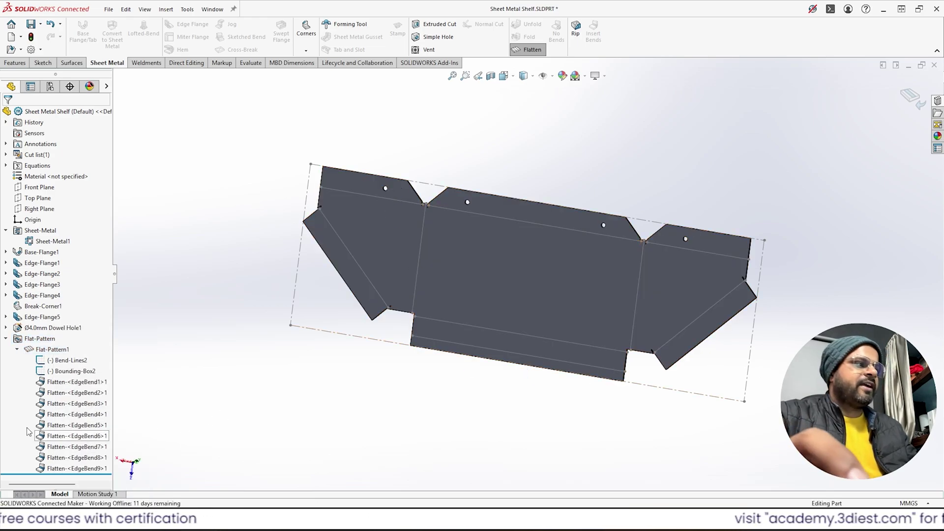
right_click(45, 341)
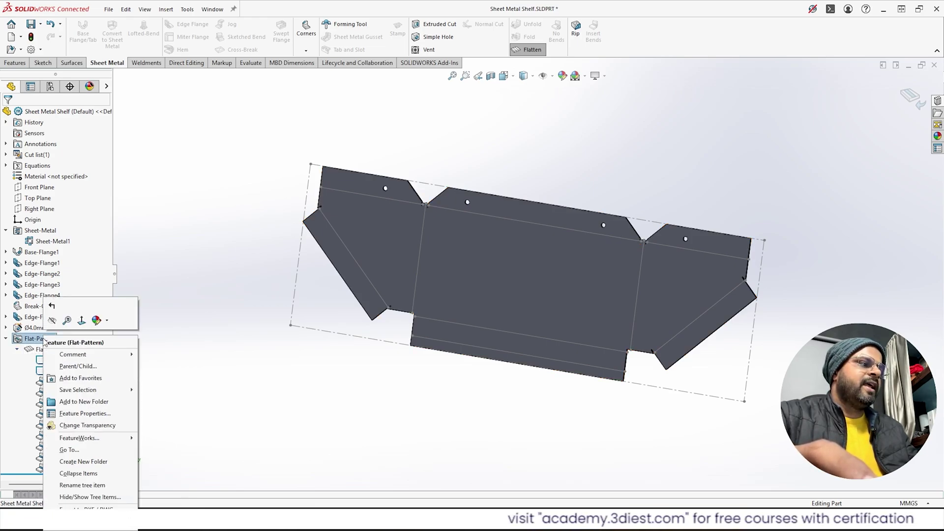
left_click(6, 344)
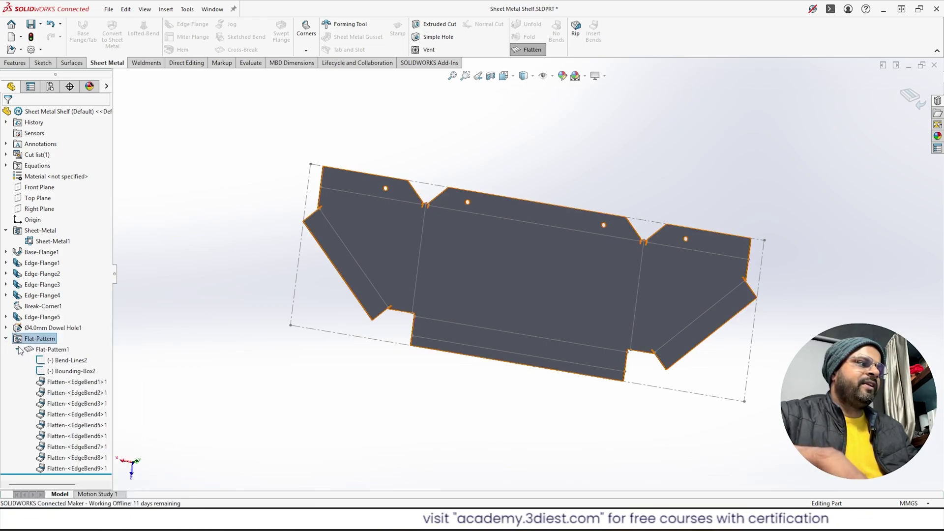
Try to export Flat-Pattern1 in DXF format as "Flat-Pattern1 - Sheet Metal Shelf.DXF" on the Desktop, using the sheet metal geometry
right_click(43, 350)
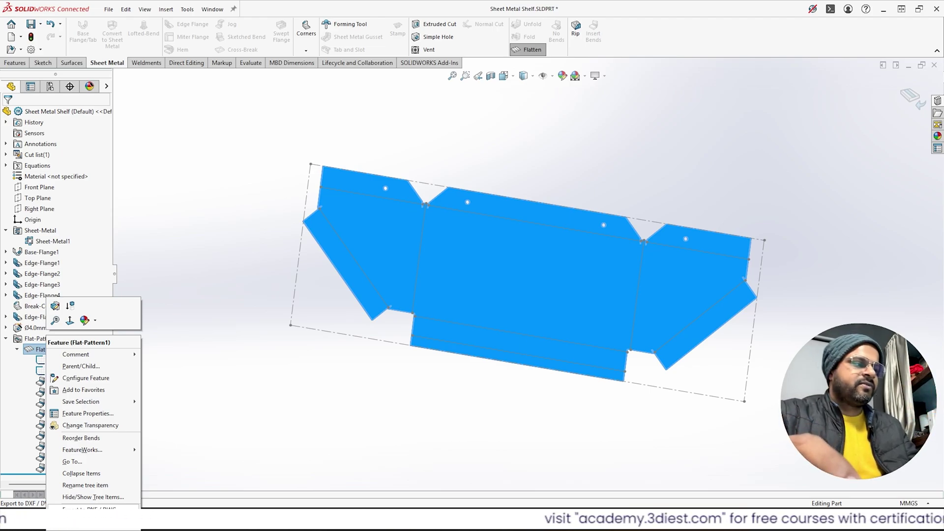
key("Escape")
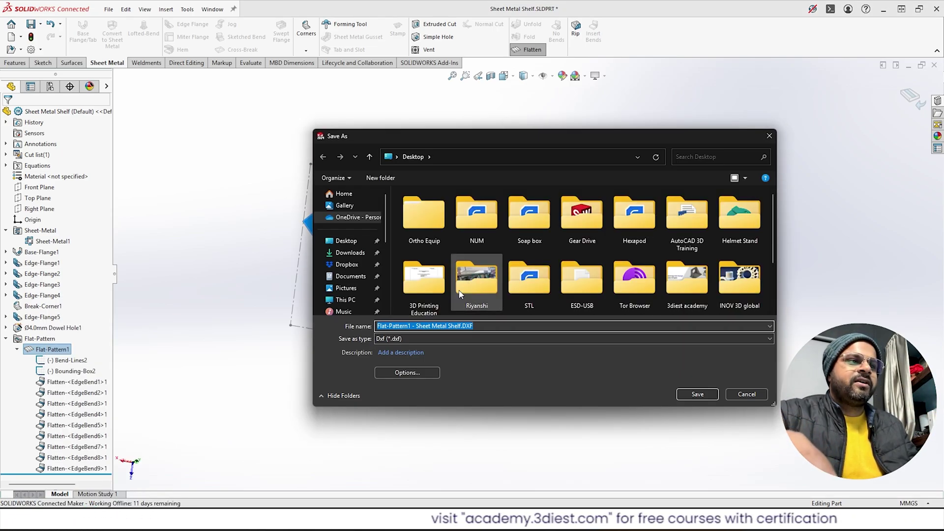
left_click(417, 338)
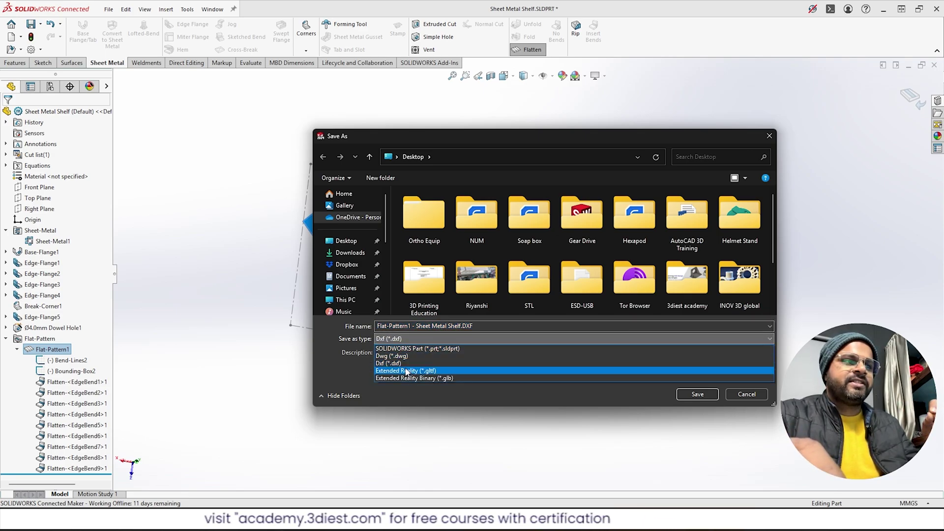
left_click(406, 363)
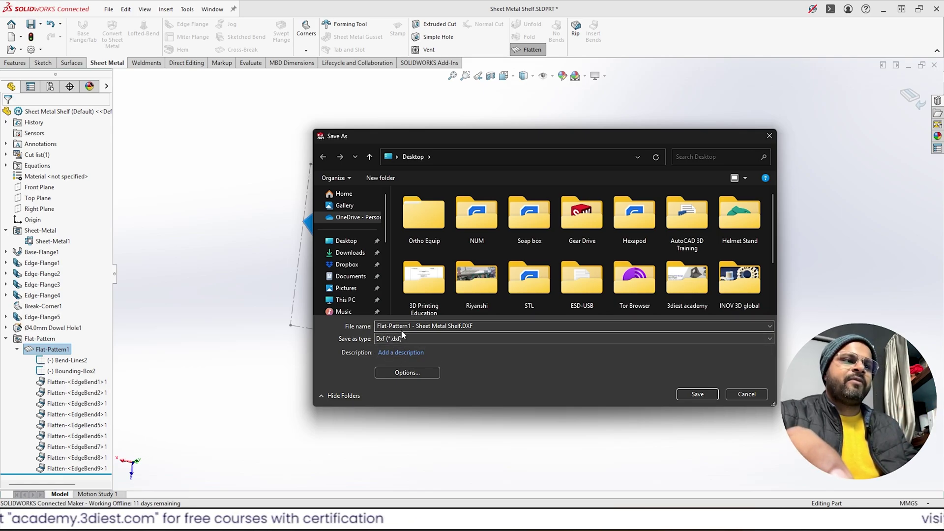
left_click(396, 352)
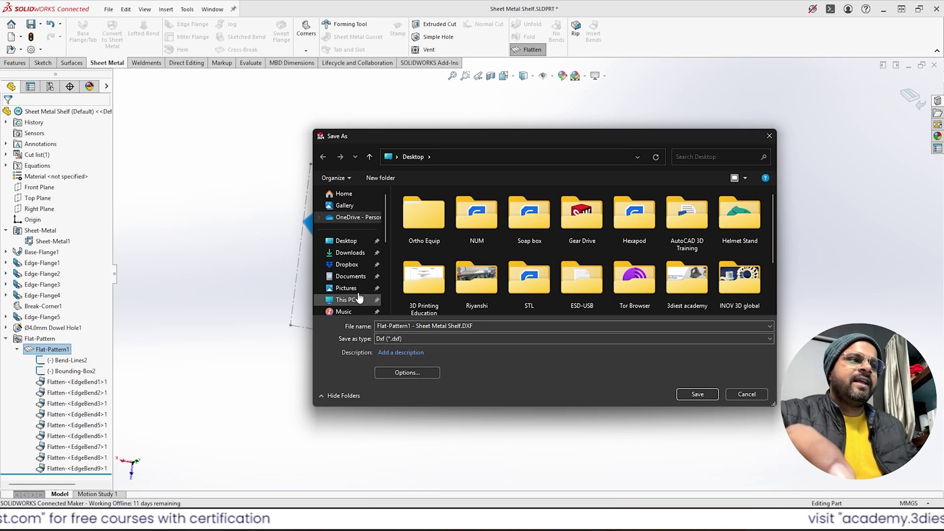
left_click(698, 394)
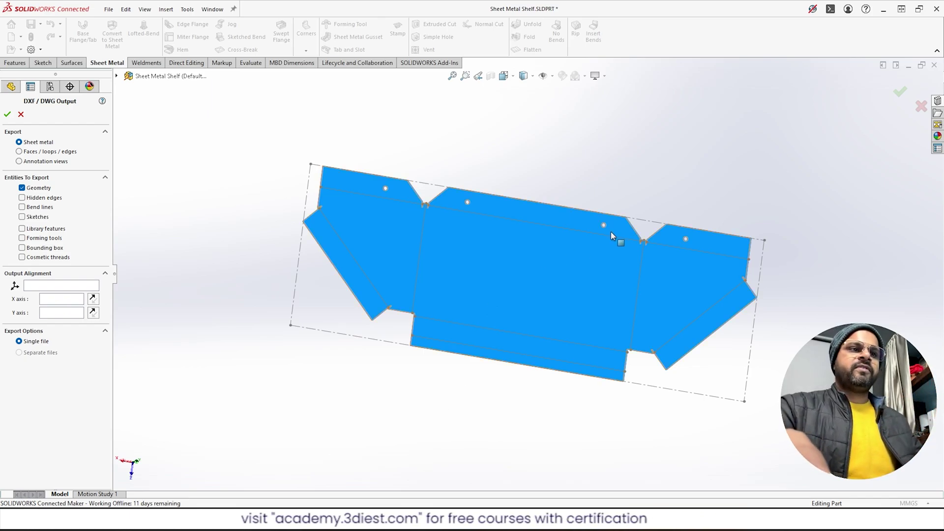
scroll(629, 221, "down", 5)
scroll(593, 258, "up", 5)
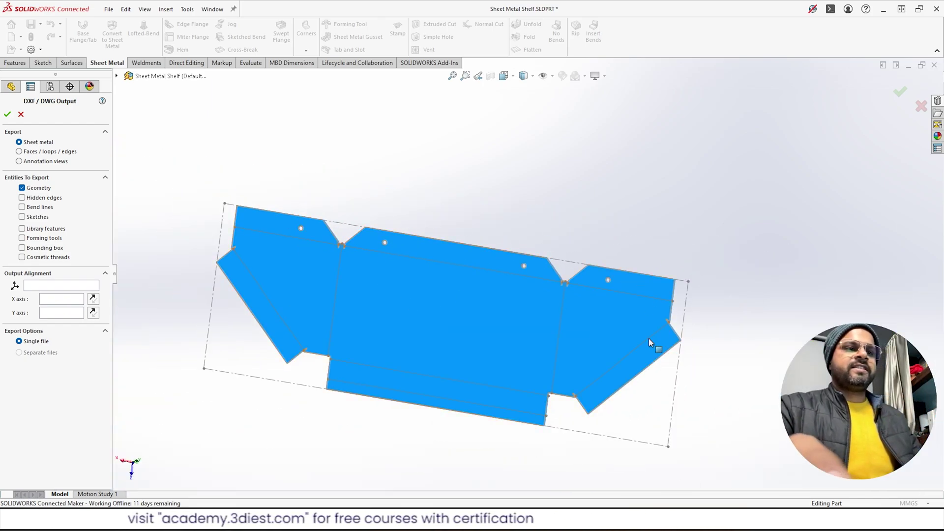
right_click(440, 326)
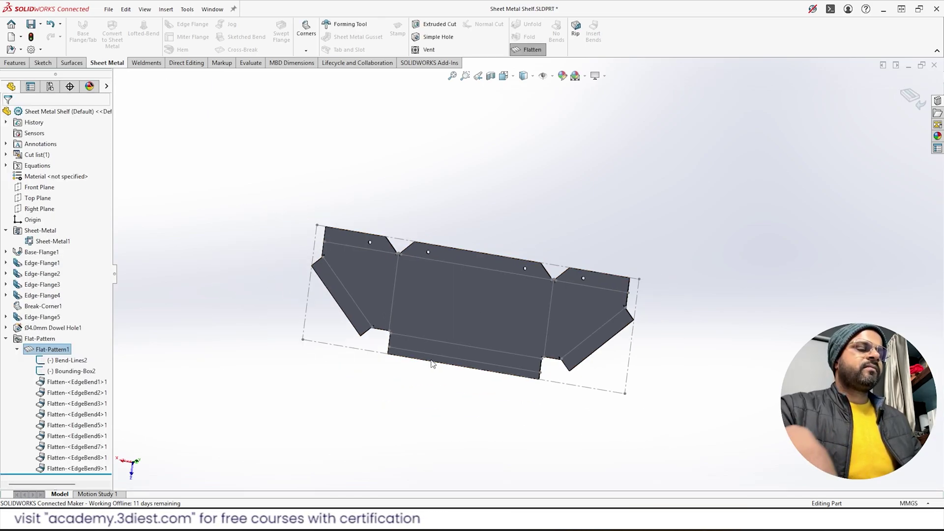
Exit the flattened state to return the sheet metal shelf to its folded form
scroll(432, 364, "down", 3)
scroll(499, 318, "up", 3)
middle_click_drag(500, 318, 620, 327)
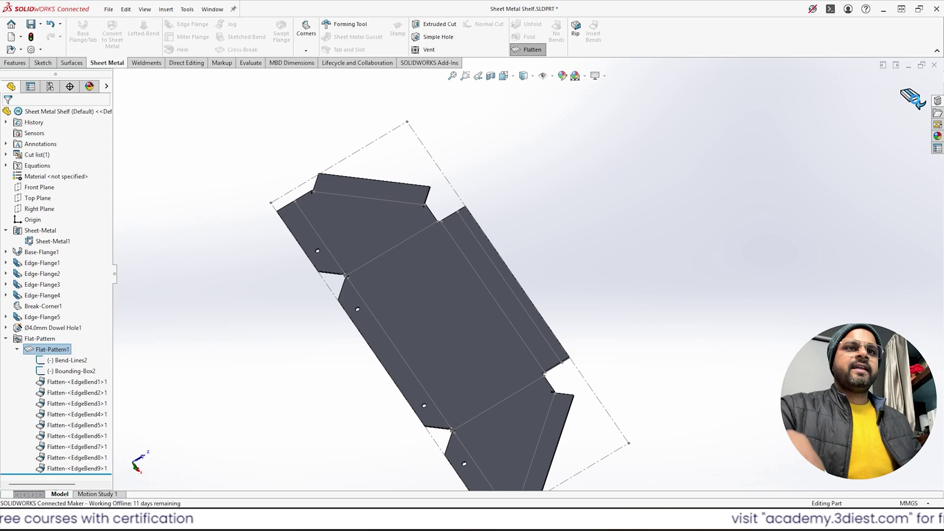
left_click(528, 49)
scroll(449, 238, "up", 3)
middle_click_drag(449, 238, 509, 244)
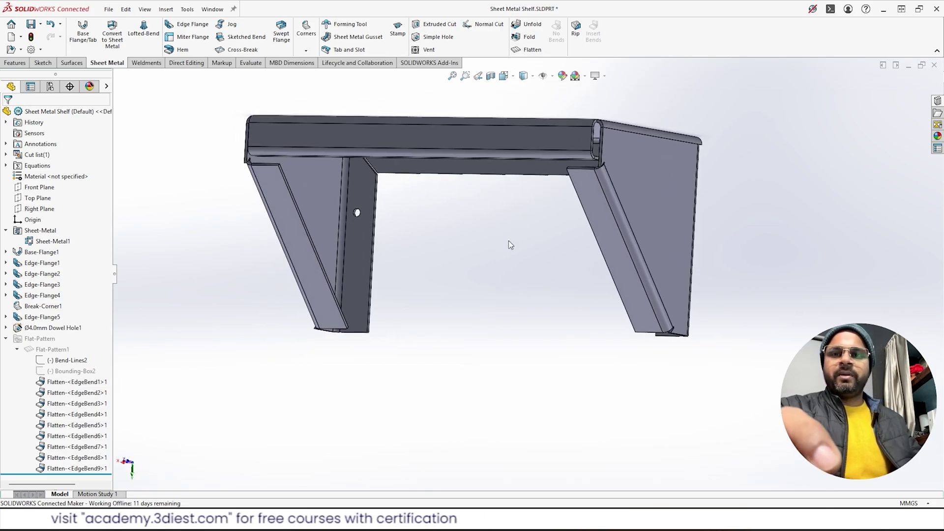